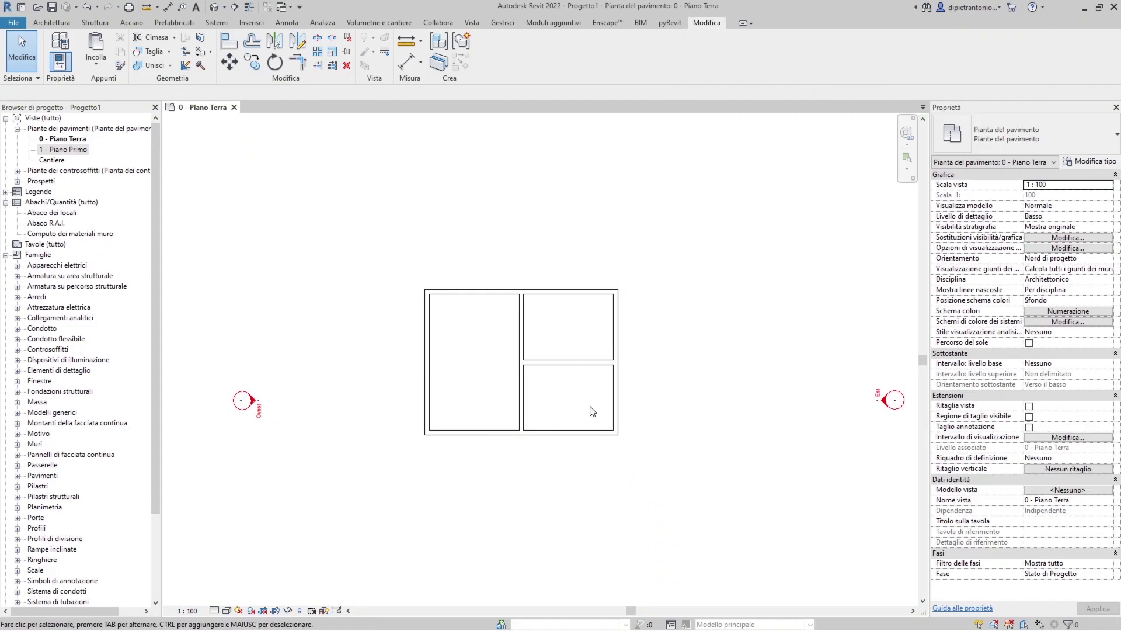
# Zoom in on the 0 - Piano Terra plan until the three-room wall layout fills the view.
pyautogui.scroll(1, 592, 410)
pyautogui.scroll(1, 587, 407)
pyautogui.scroll(1, 588, 407)
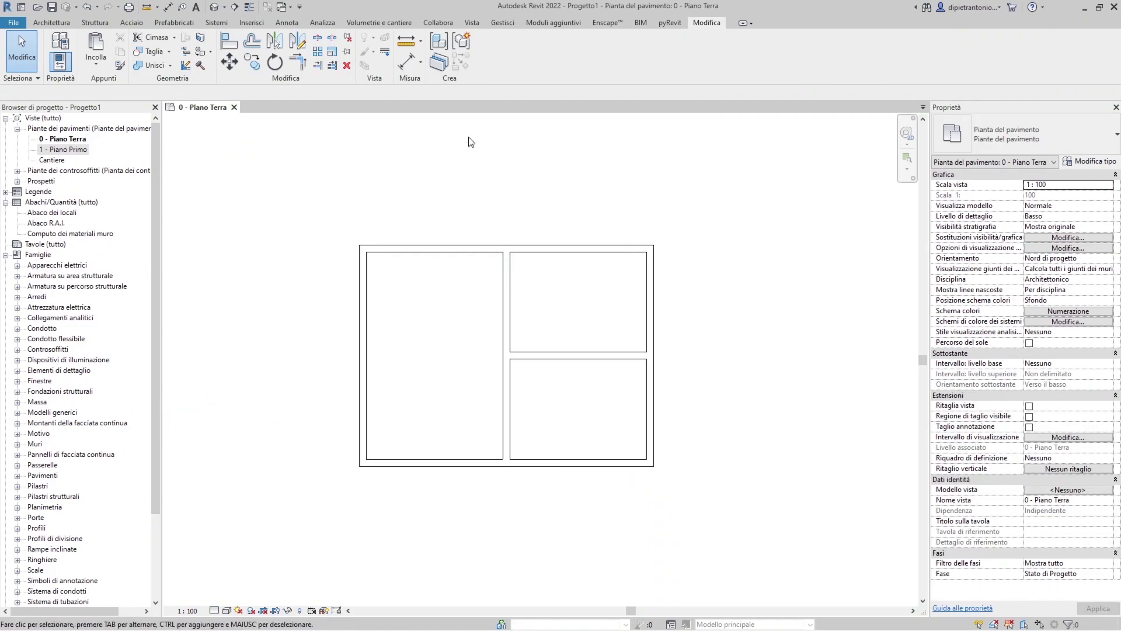
pyautogui.click(503, 22)
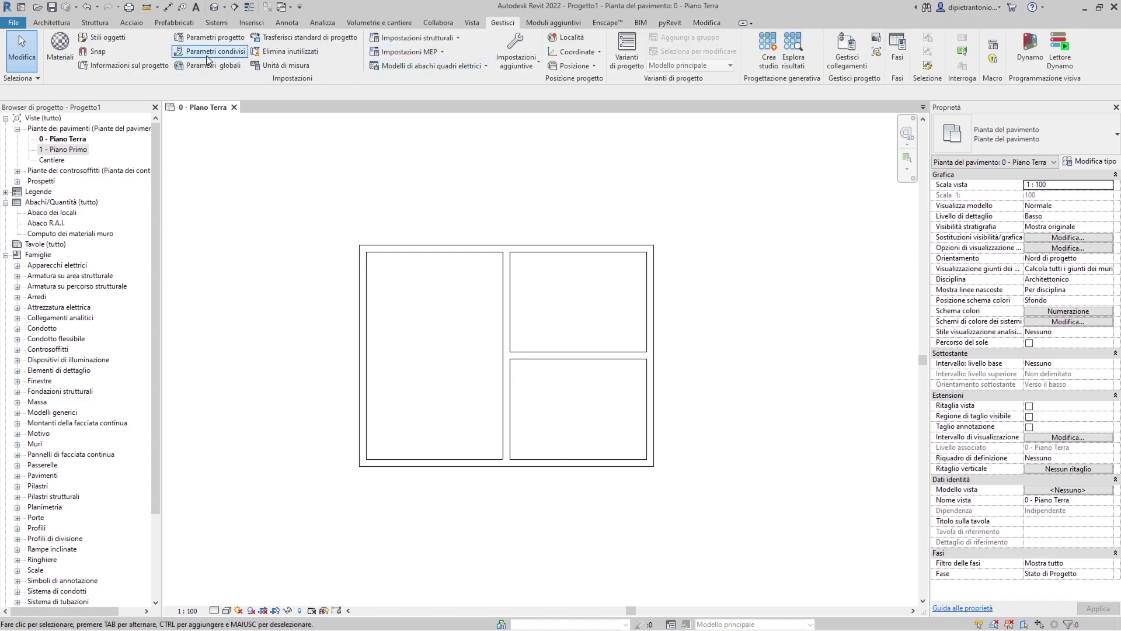
pyautogui.click(209, 40)
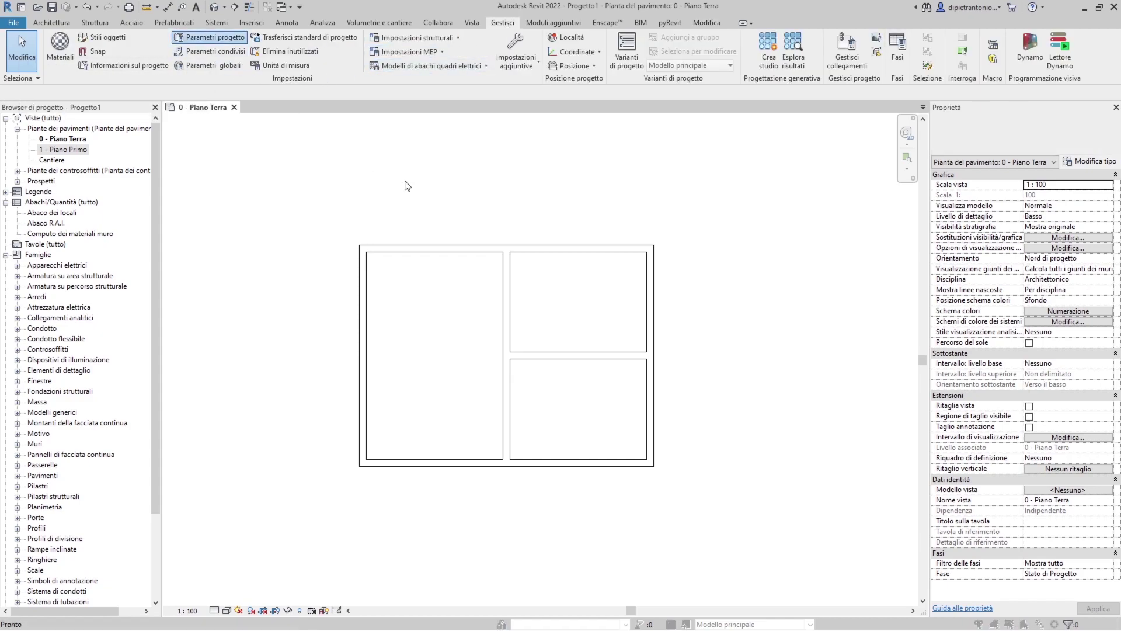
pyautogui.click(614, 284)
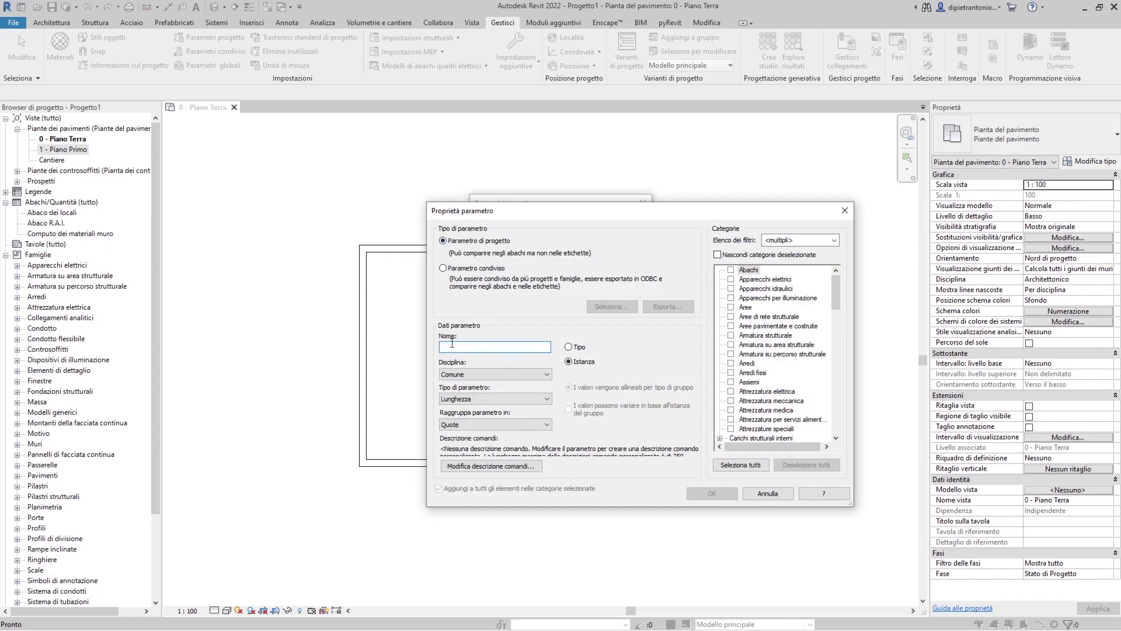
pyautogui.write('Fa')
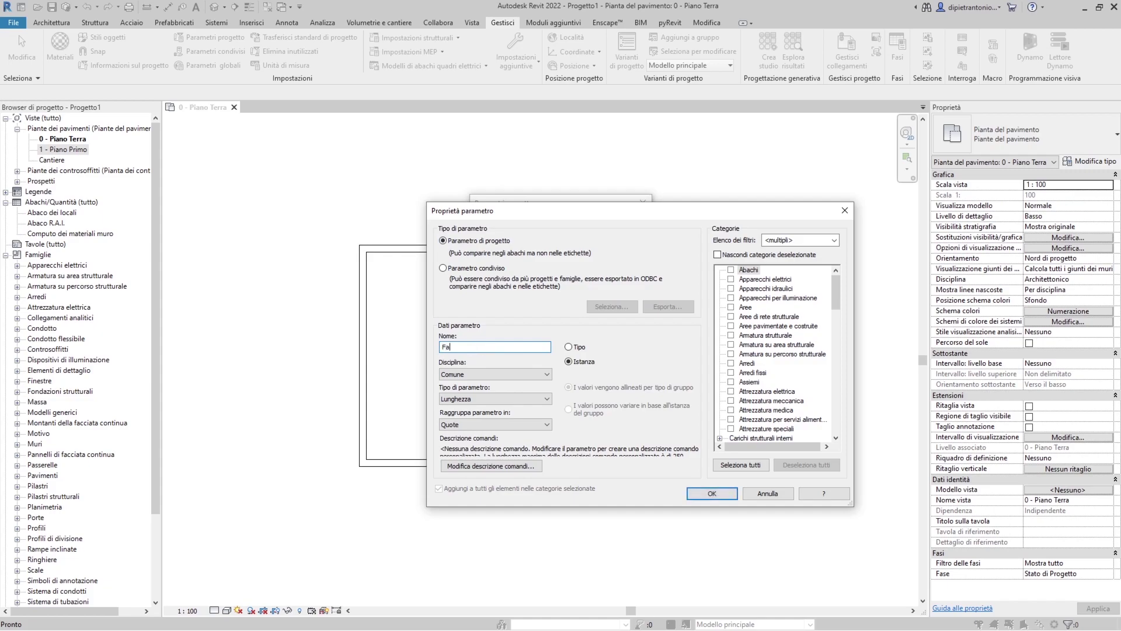
pyautogui.write('ievo')
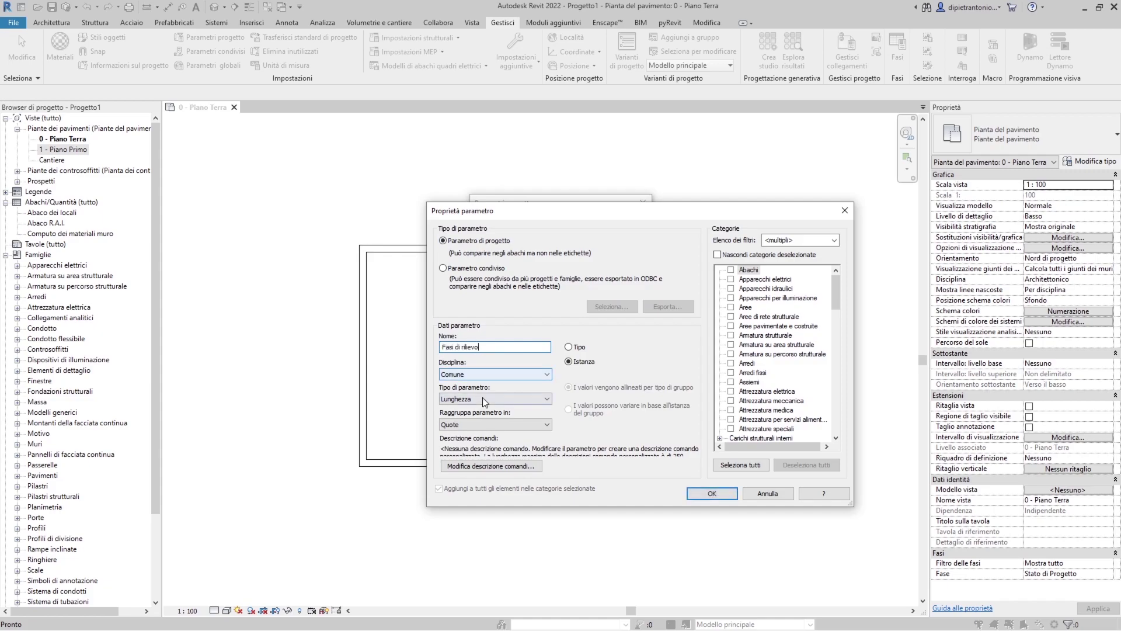
pyautogui.click(547, 398)
pyautogui.click(470, 427)
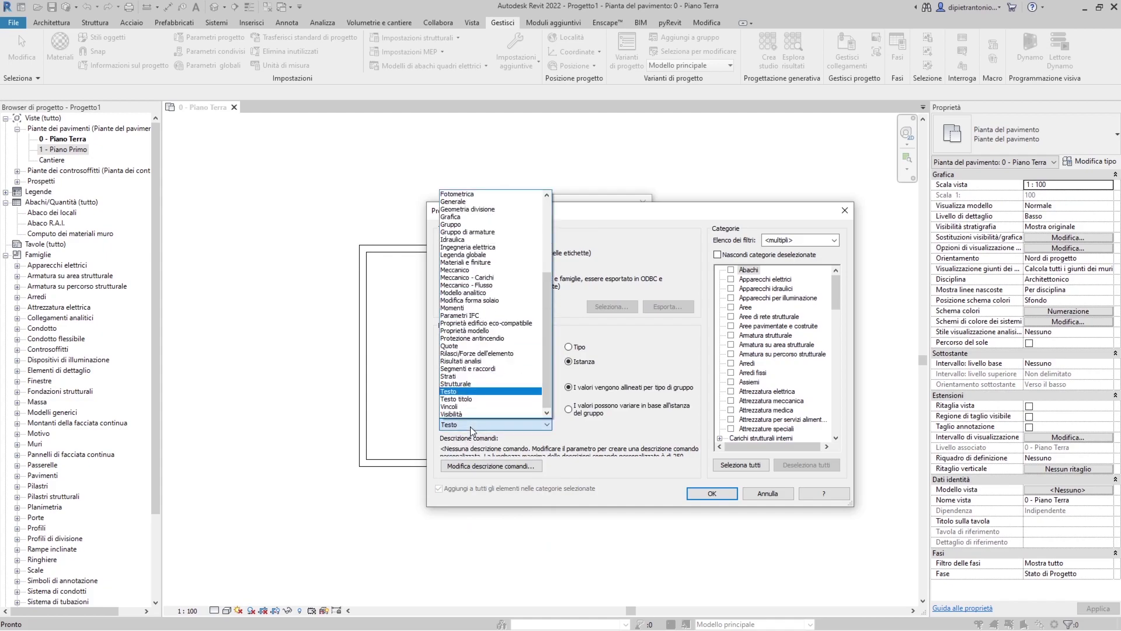
pyautogui.click(463, 390)
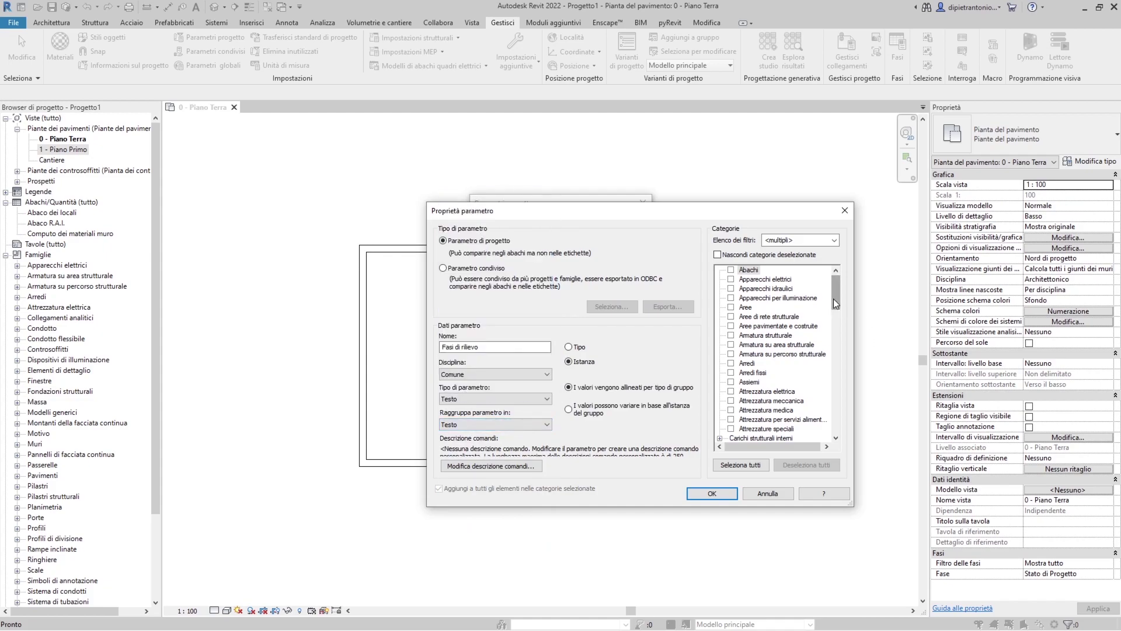
pyautogui.moveTo(832, 299); pyautogui.dragTo(832, 344)
pyautogui.press('m')
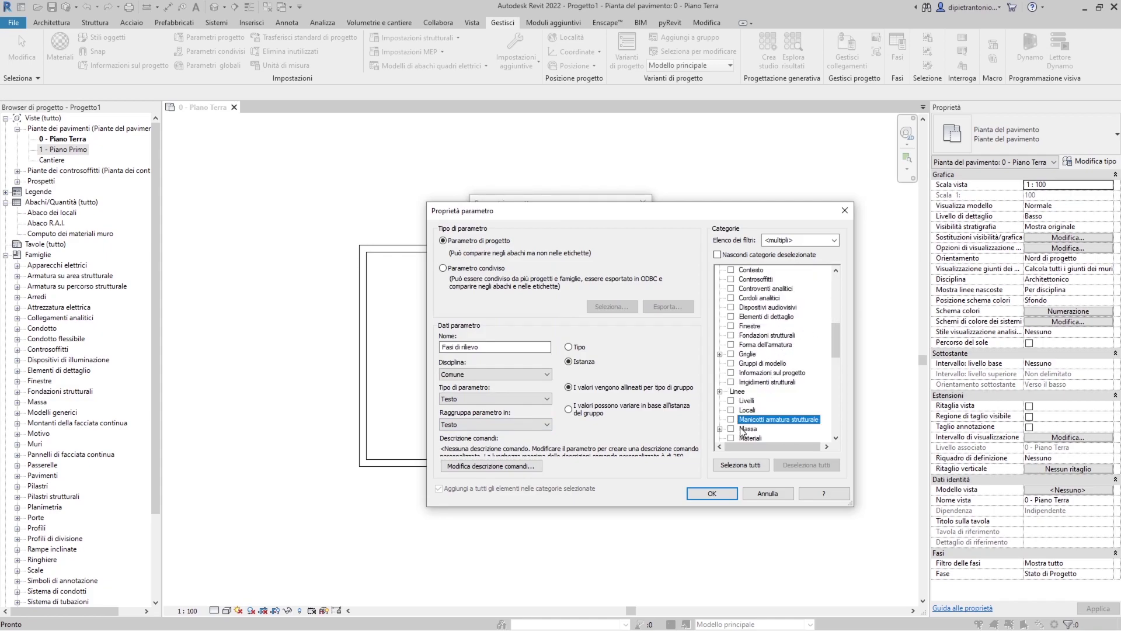
pyautogui.scroll(-2, 742, 433)
pyautogui.click(731, 428)
pyautogui.scroll(-3, 744, 418)
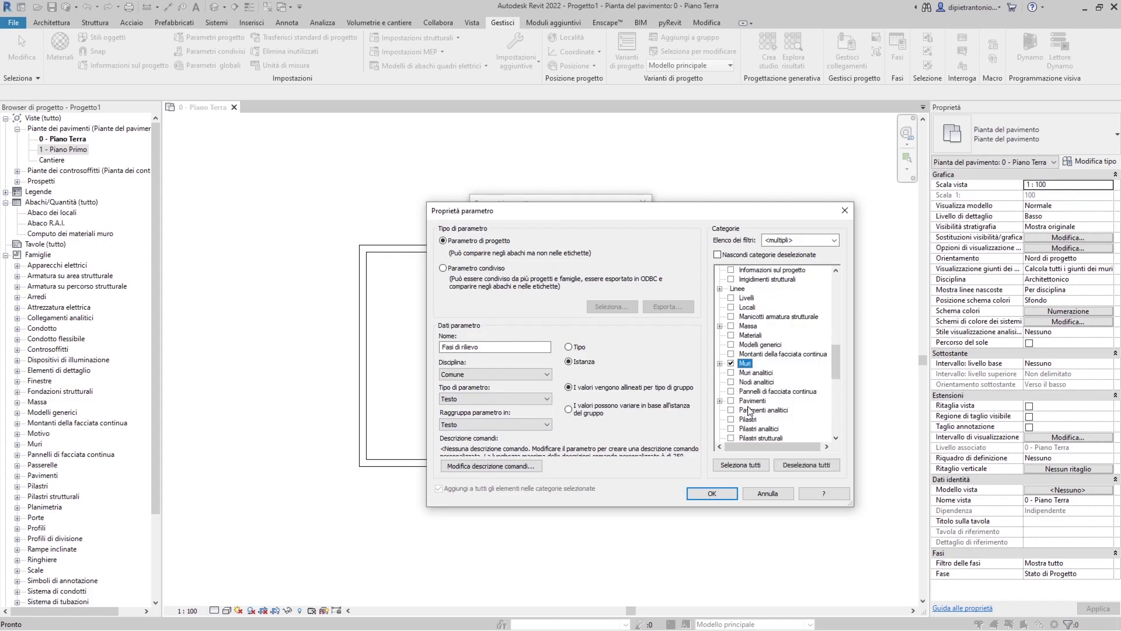
pyautogui.click(731, 401)
pyautogui.scroll(-1, 739, 425)
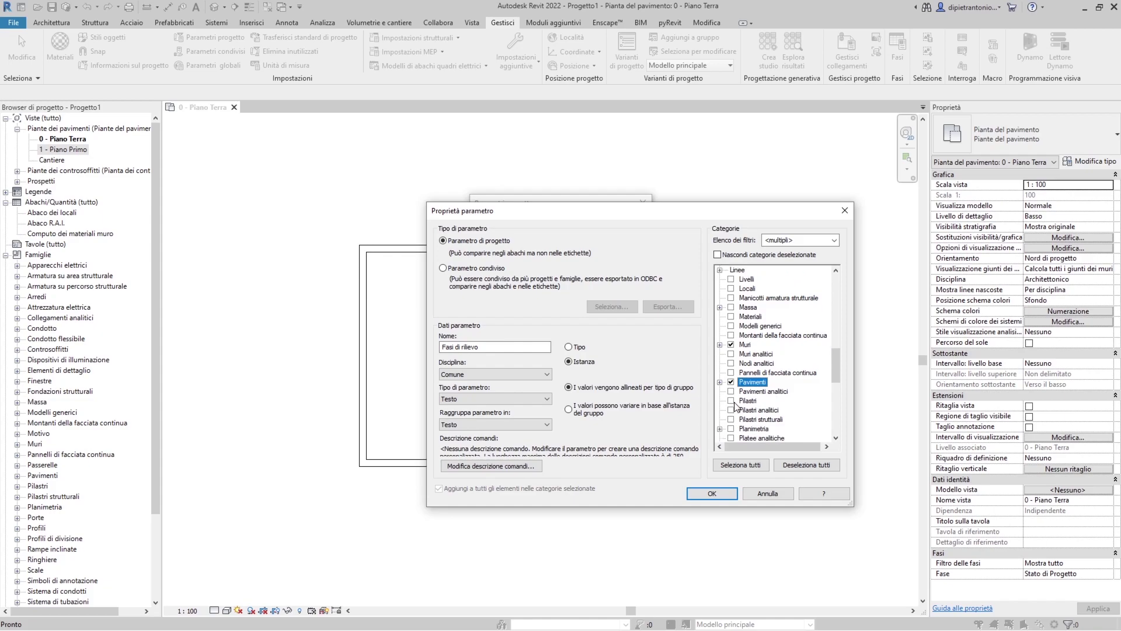
pyautogui.click(731, 401)
pyautogui.scroll(-2, 741, 420)
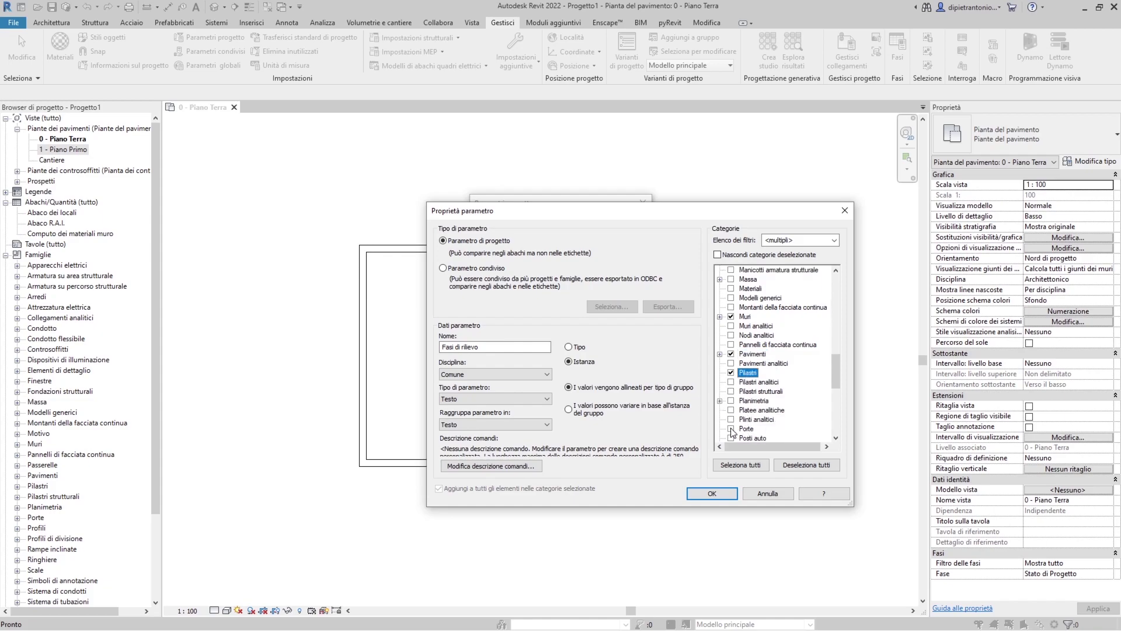
pyautogui.click(731, 429)
pyautogui.scroll(-1, 736, 409)
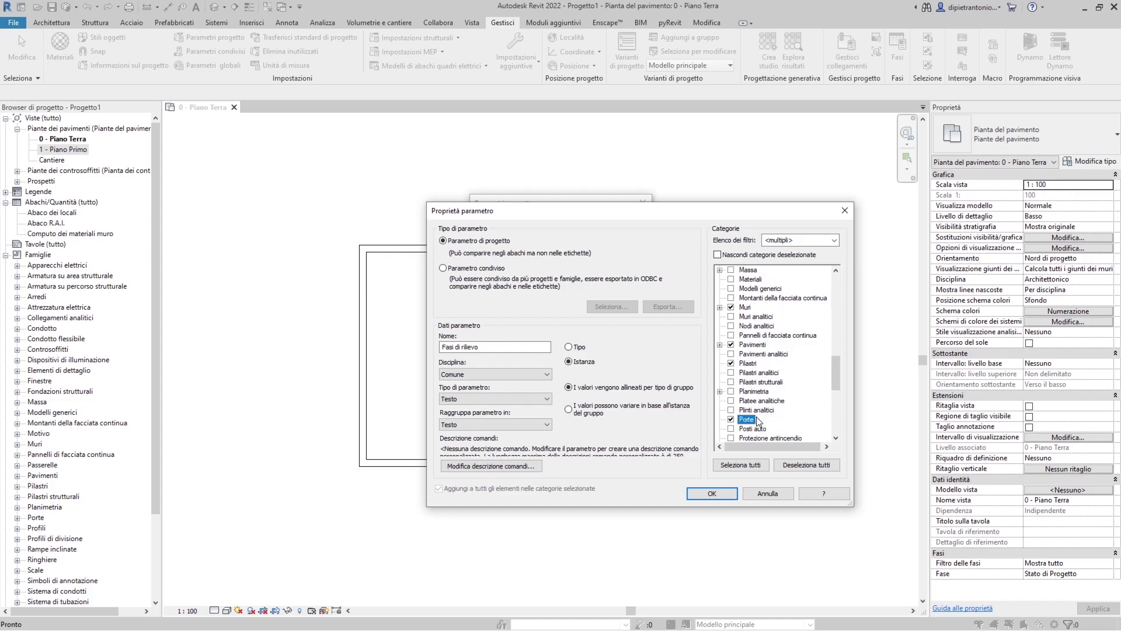
pyautogui.click(763, 495)
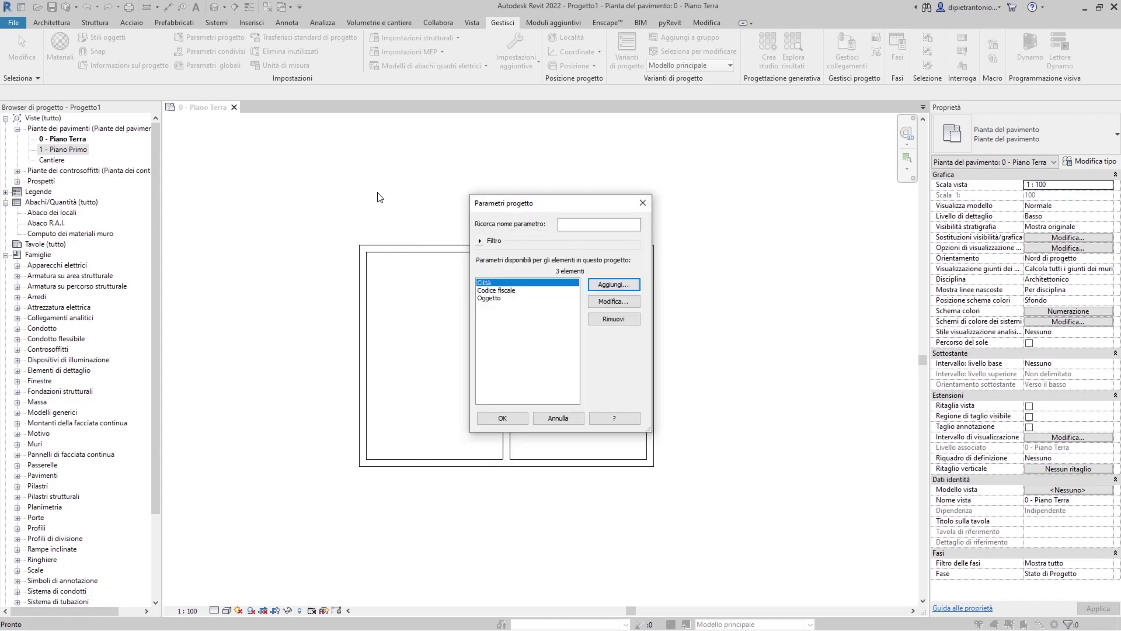
pyautogui.click(564, 417)
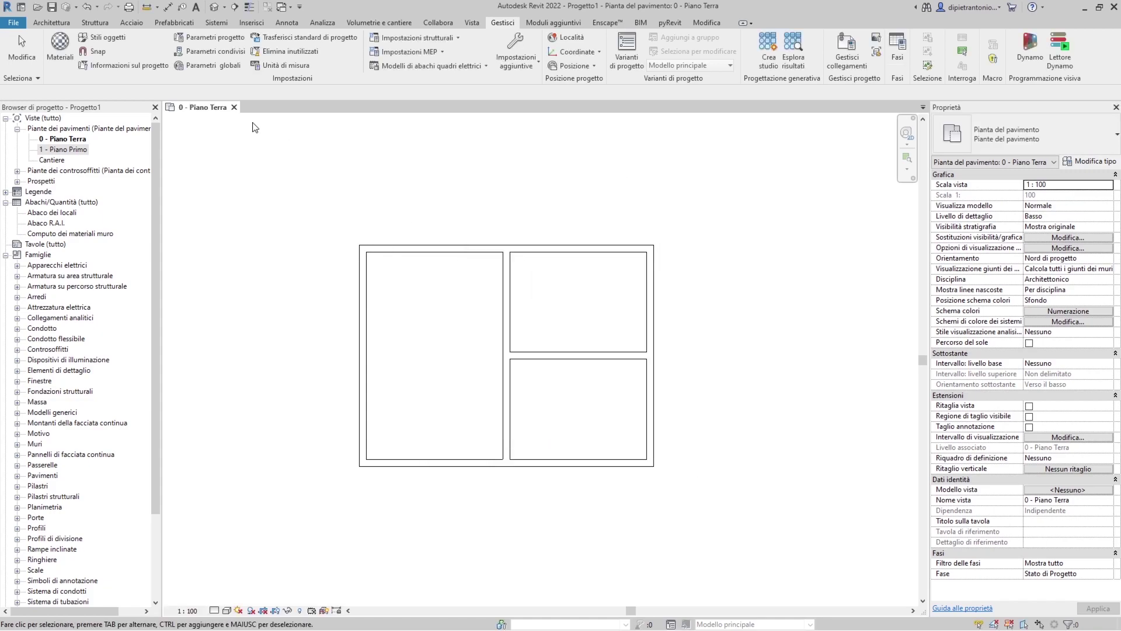
# Check that Fase rilevamento is in the shared parameters' Progetto group, then open Project Parameters.
pyautogui.click(219, 54)
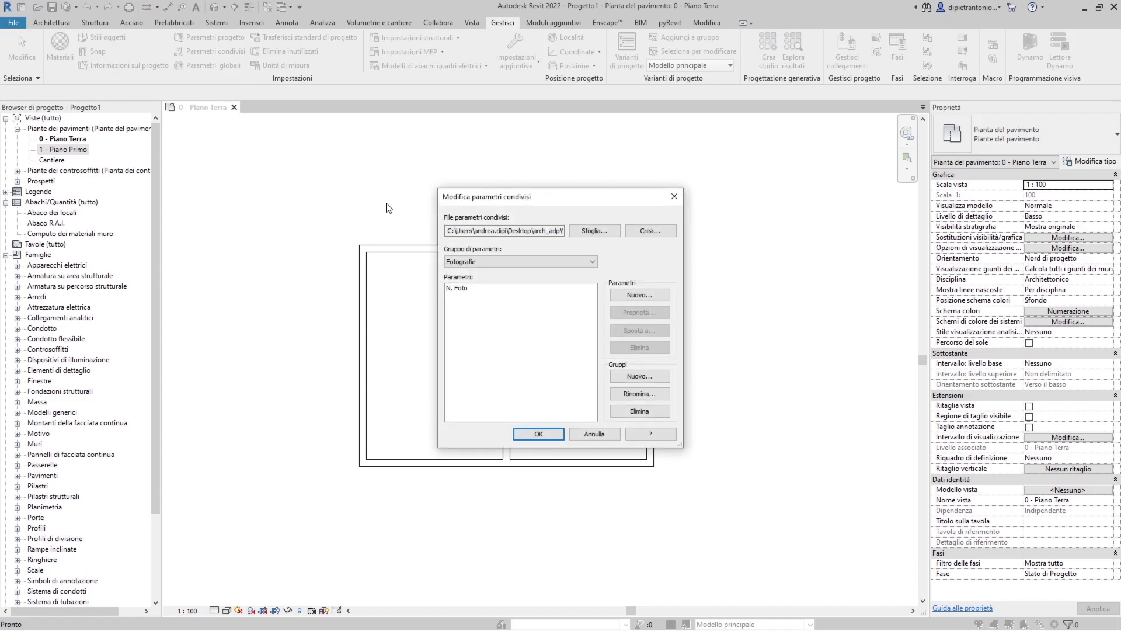
pyautogui.click(474, 264)
pyautogui.click(460, 285)
pyautogui.click(578, 435)
pyautogui.click(204, 37)
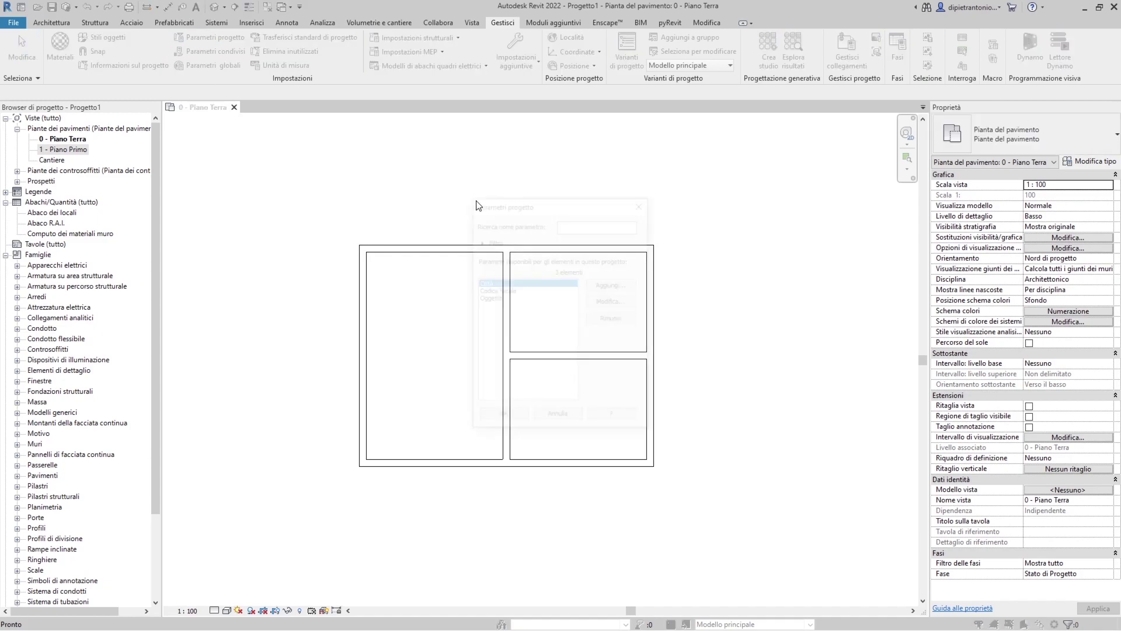
# Start a new shared project parameter using Fase rilevamento from the Progetto group.
pyautogui.click(606, 285)
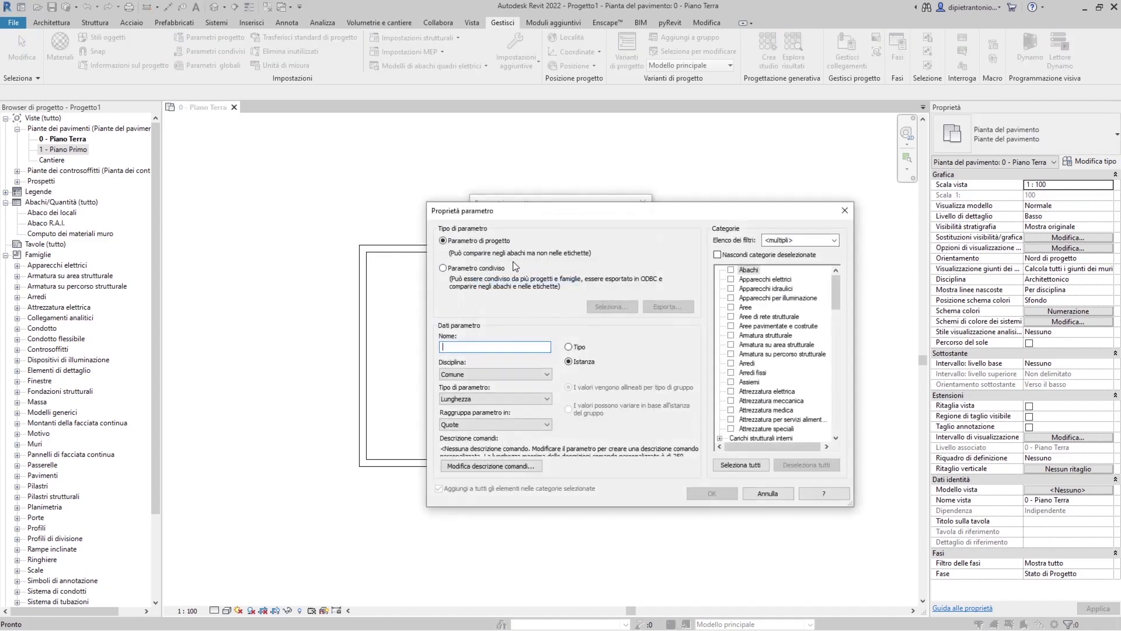
pyautogui.click(467, 270)
pyautogui.click(611, 306)
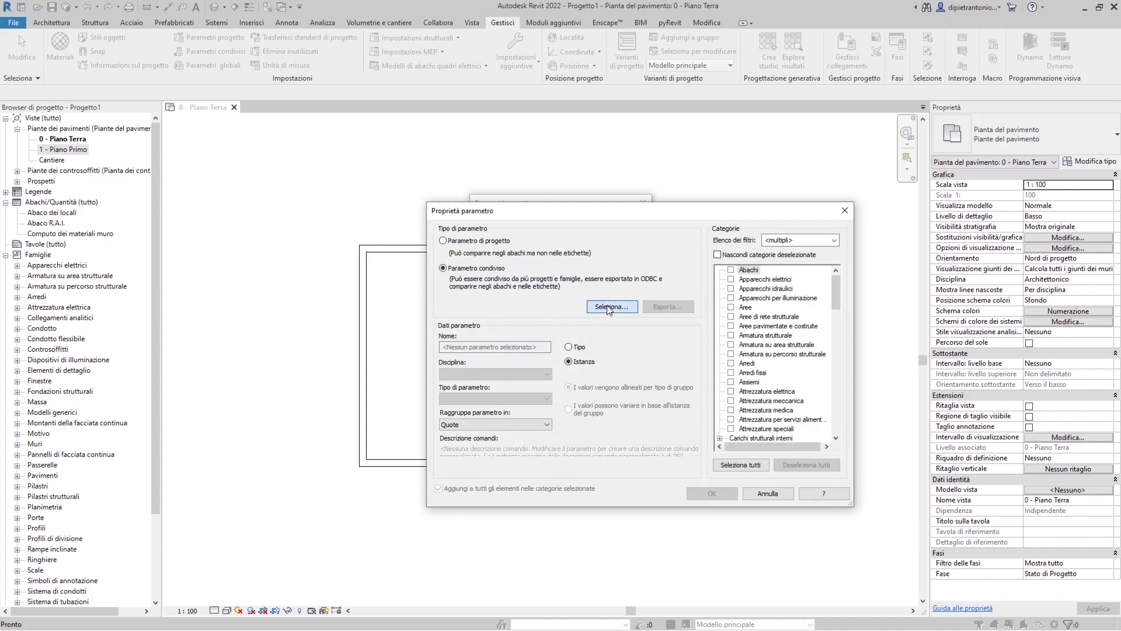
pyautogui.click(588, 297)
pyautogui.click(552, 317)
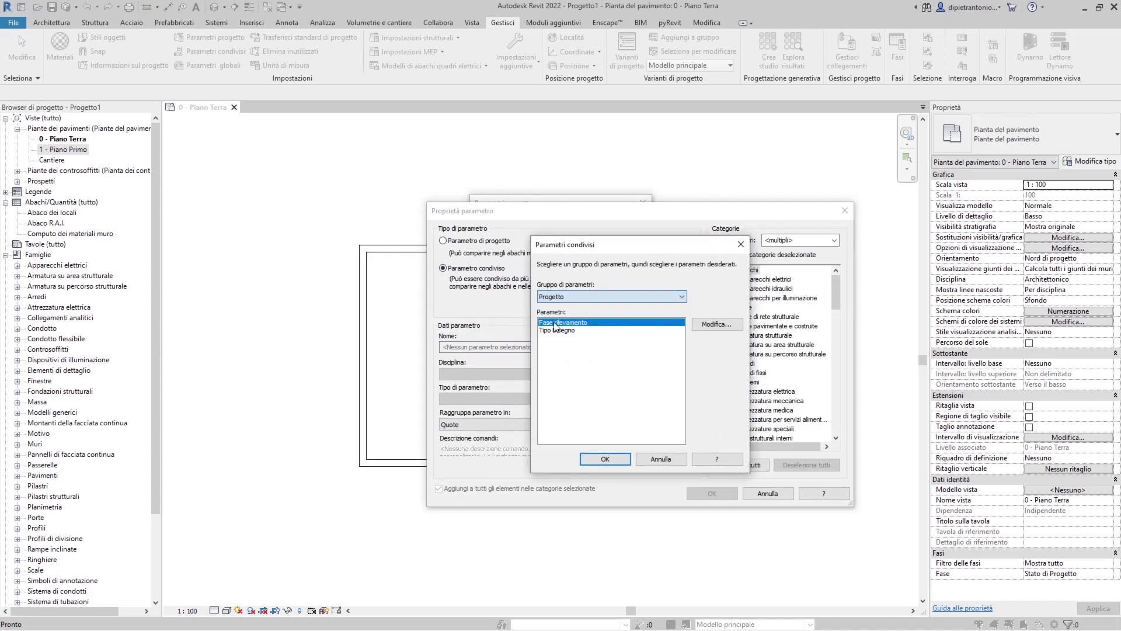
pyautogui.click(604, 459)
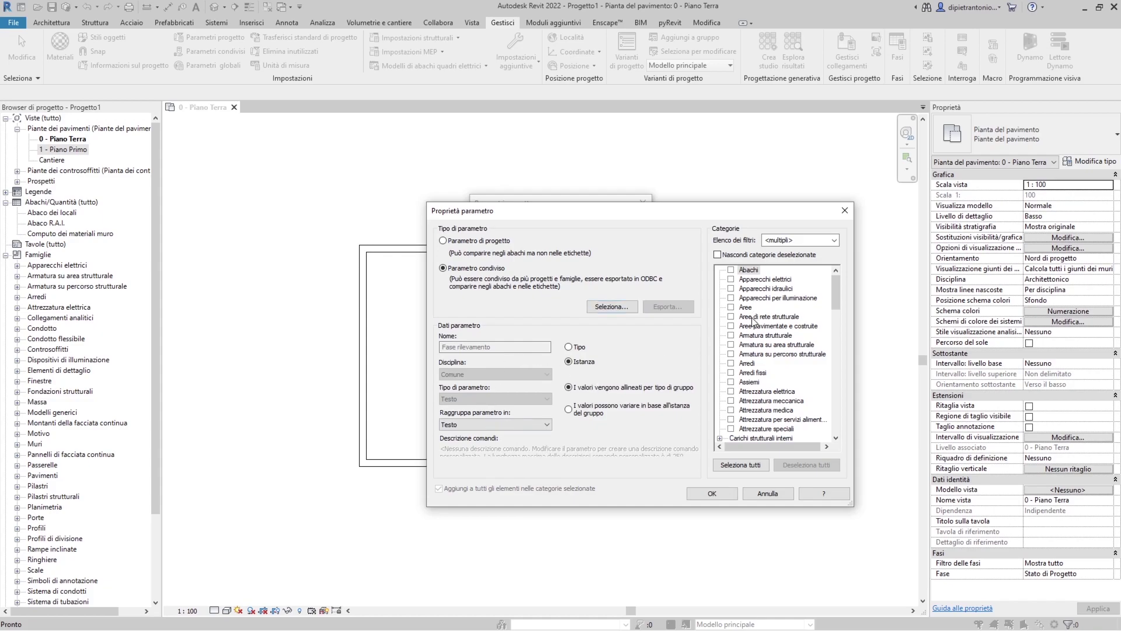
# Apply Fase rilevamento to the Muri and Pavimenti categories and confirm both dialogs.
pyautogui.scroll(-8, 750, 350)
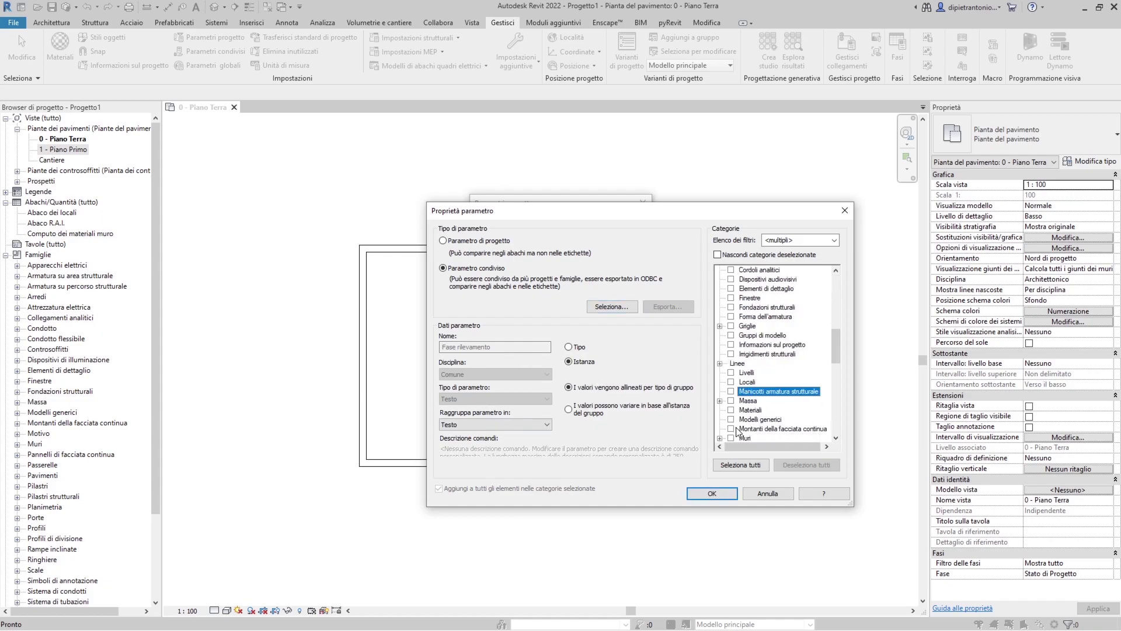
pyautogui.click(735, 438)
pyautogui.scroll(-2, 753, 415)
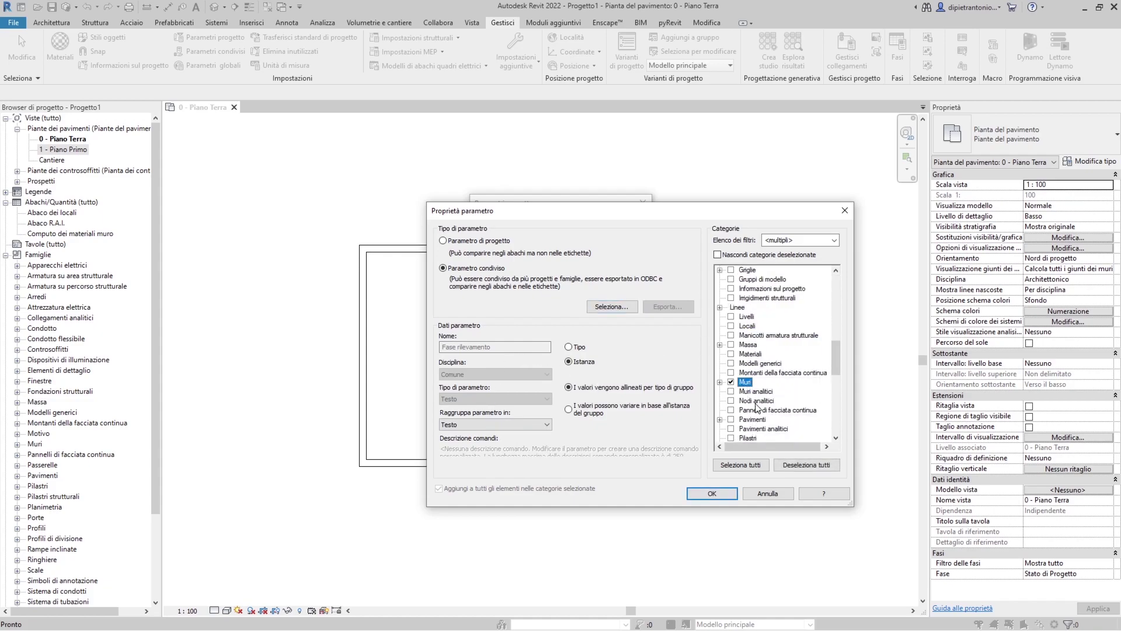
pyautogui.click(730, 419)
pyautogui.click(712, 492)
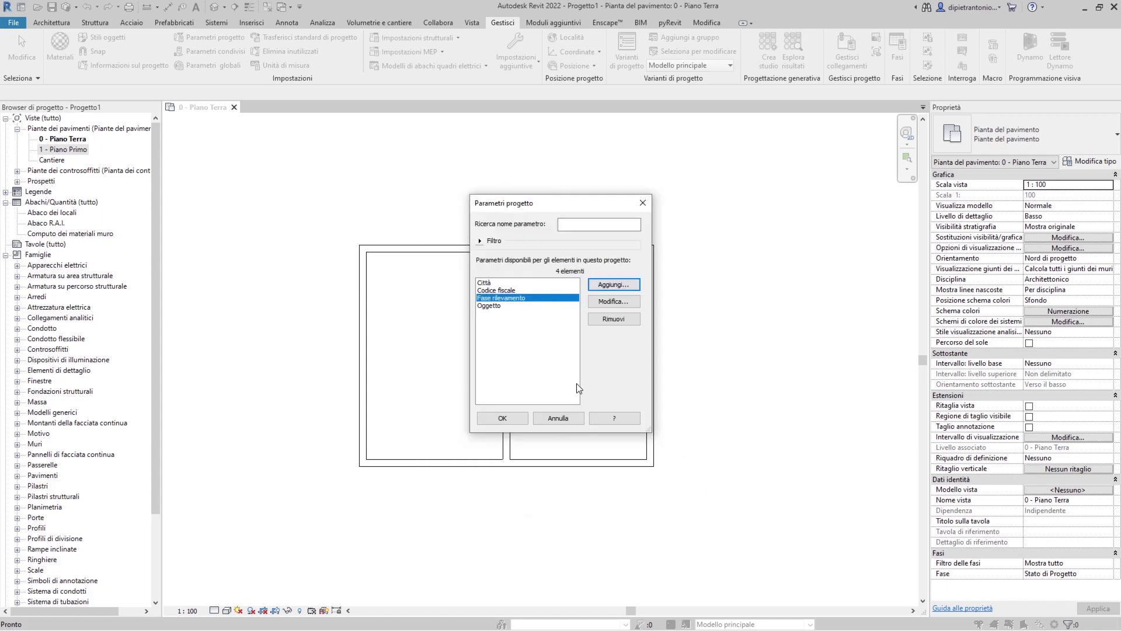
pyautogui.click(511, 418)
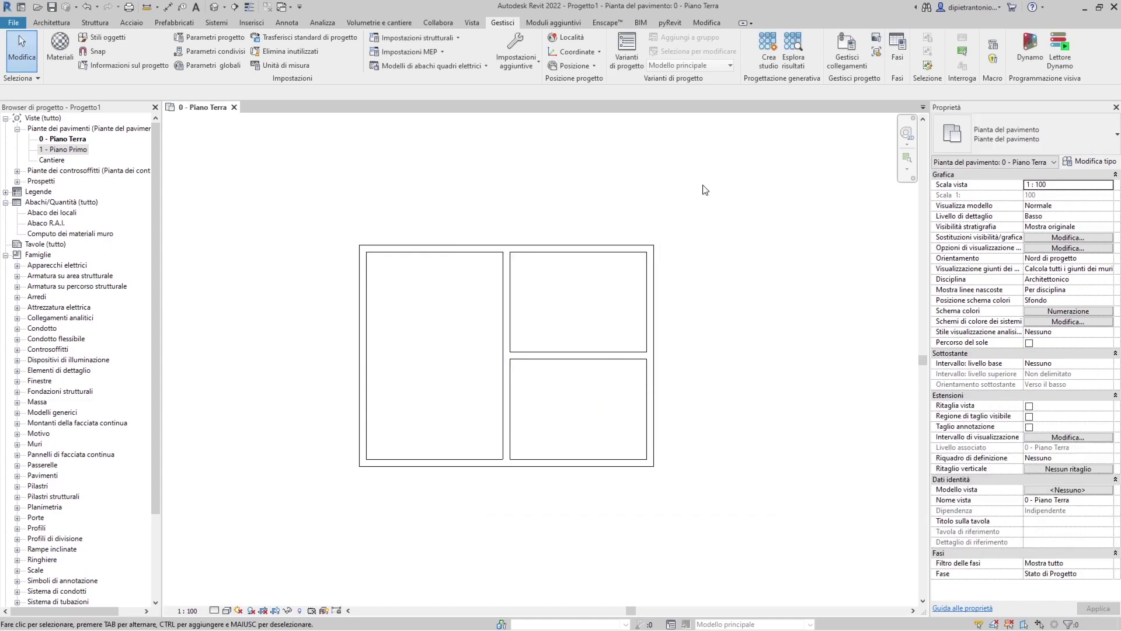
# Set Fase rilevamento to C.E. 1980 on all six ground-floor walls.
pyautogui.moveTo(703, 184); pyautogui.dragTo(286, 510)
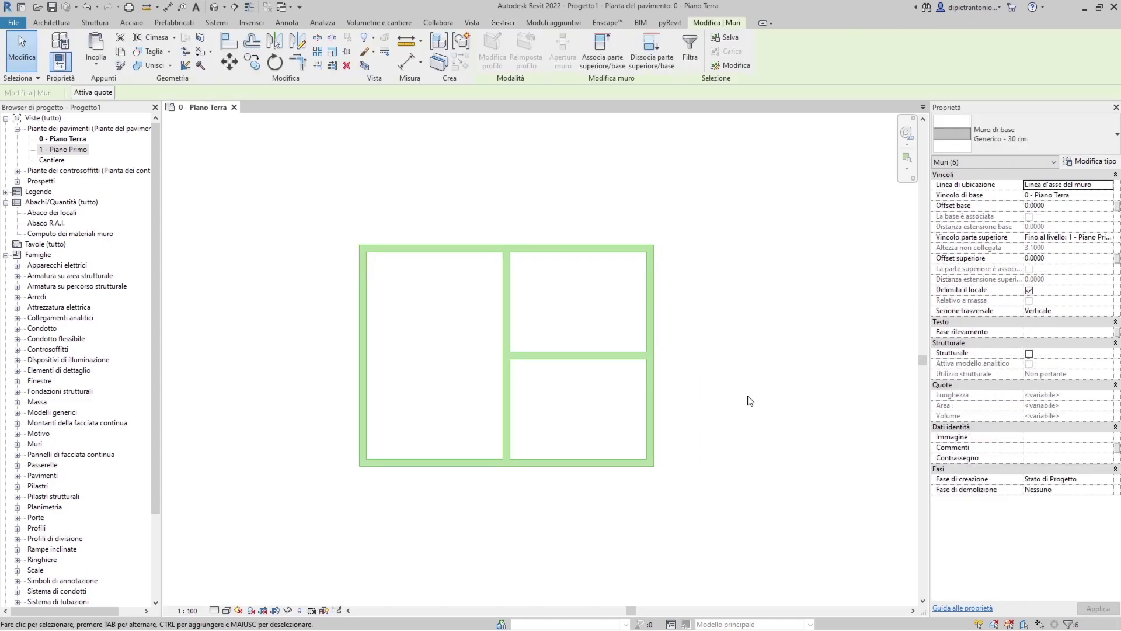
pyautogui.click(1049, 331)
pyautogui.write('C.E. 1980')
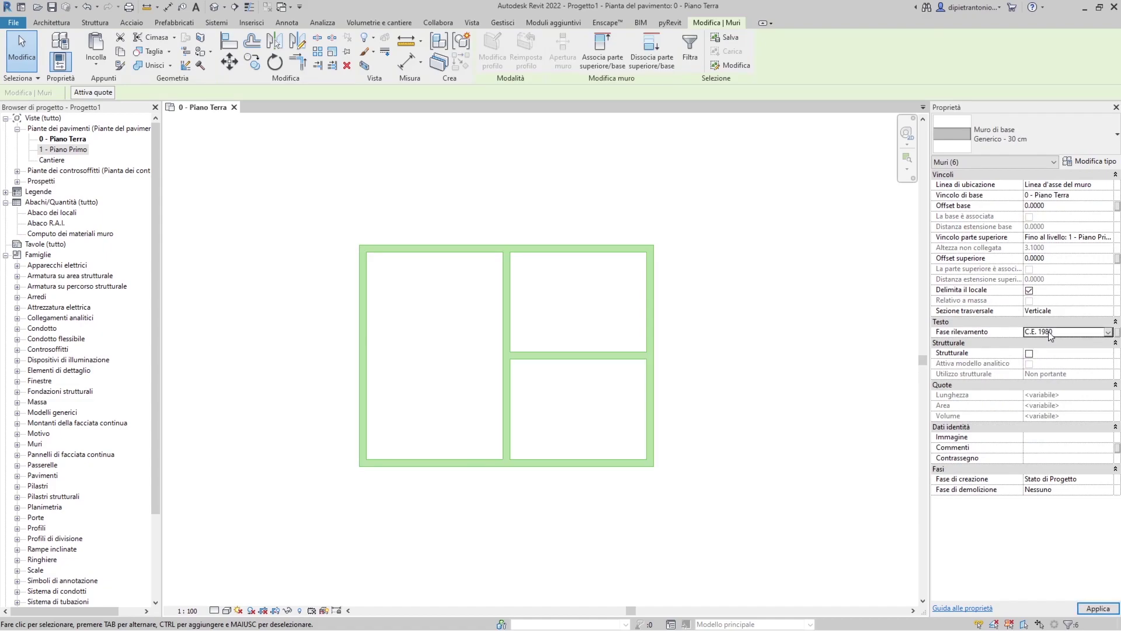
pyautogui.click(835, 354)
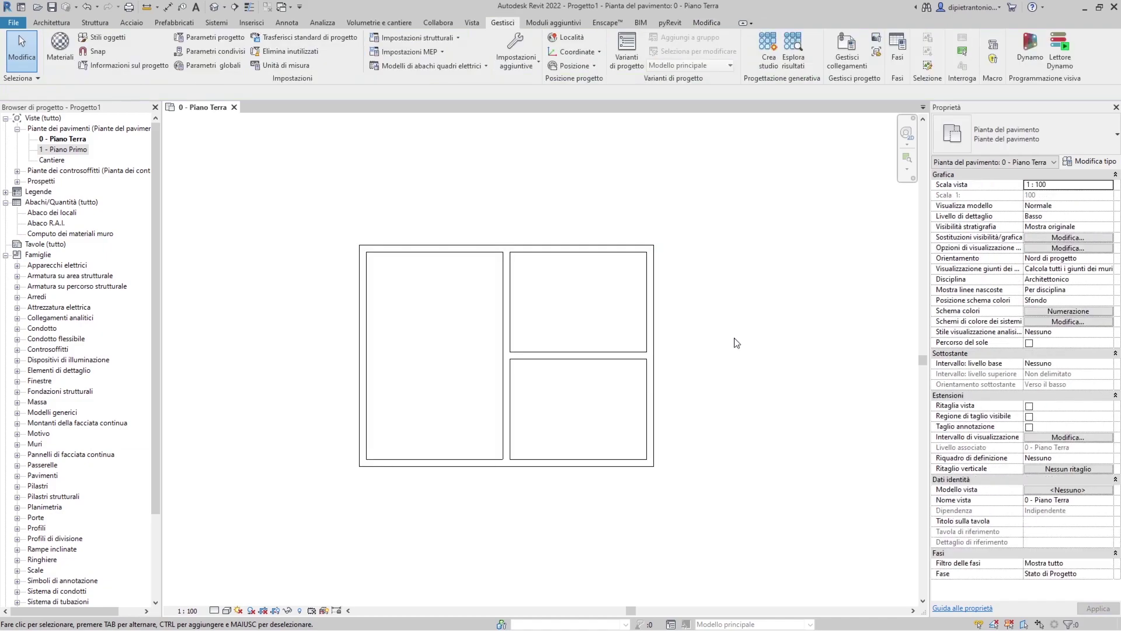
# Check the Fase rilevamento of the 1 - Piano Primo outer walls, then return to 0 - Piano Terra.
pyautogui.doubleClick(71, 150)
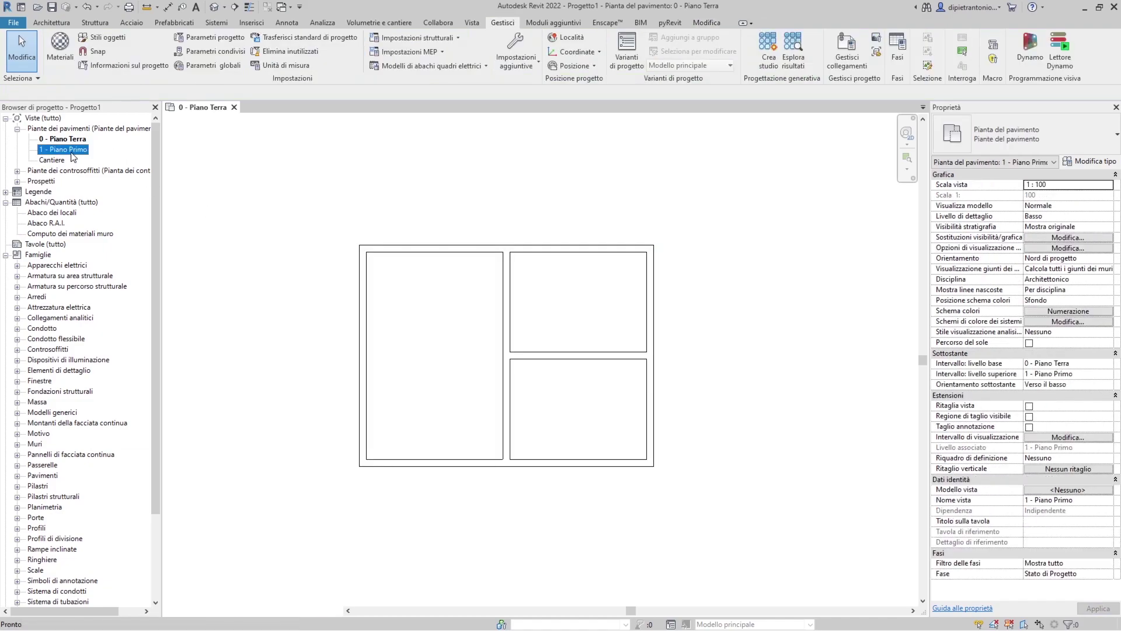
pyautogui.moveTo(307, 210); pyautogui.dragTo(729, 494)
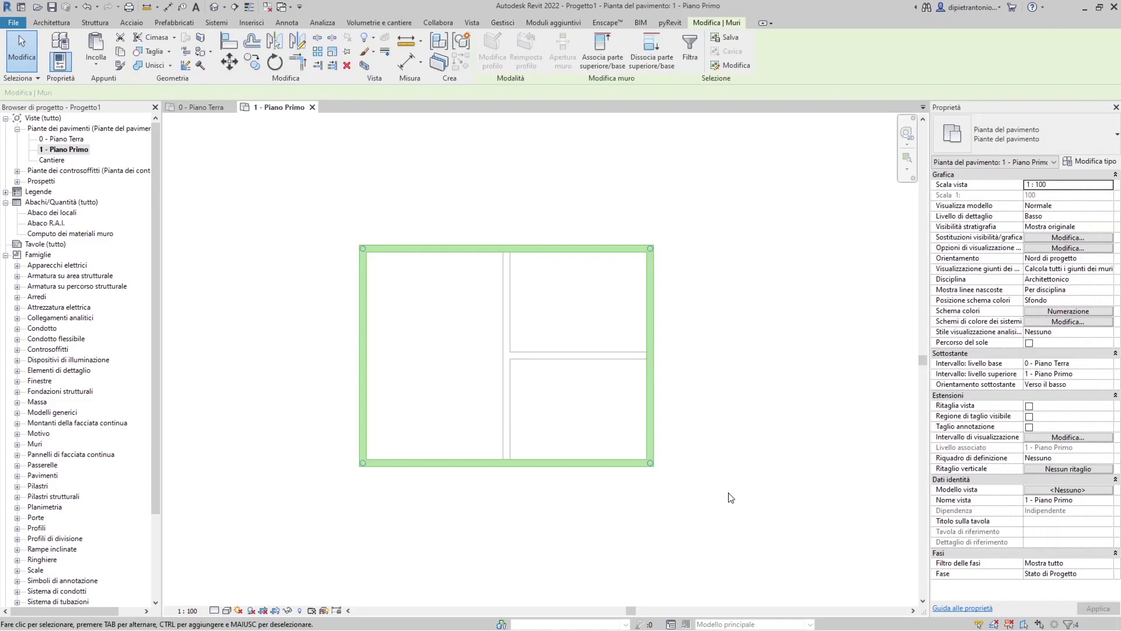
pyautogui.click(1047, 334)
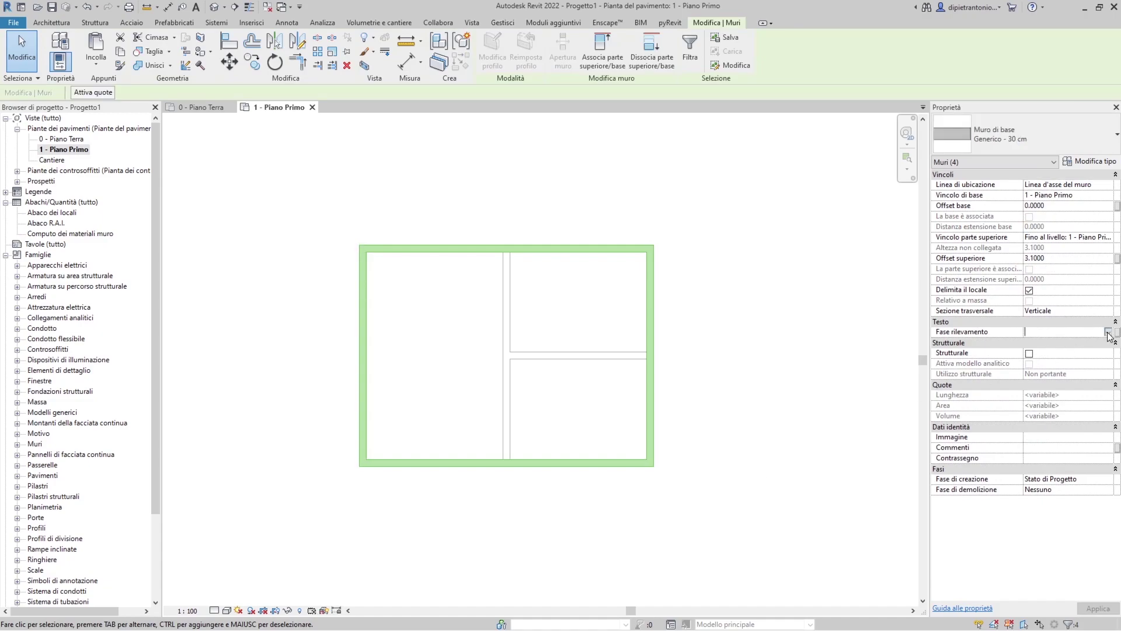
pyautogui.write('C.E. 1980')
pyautogui.click(204, 221)
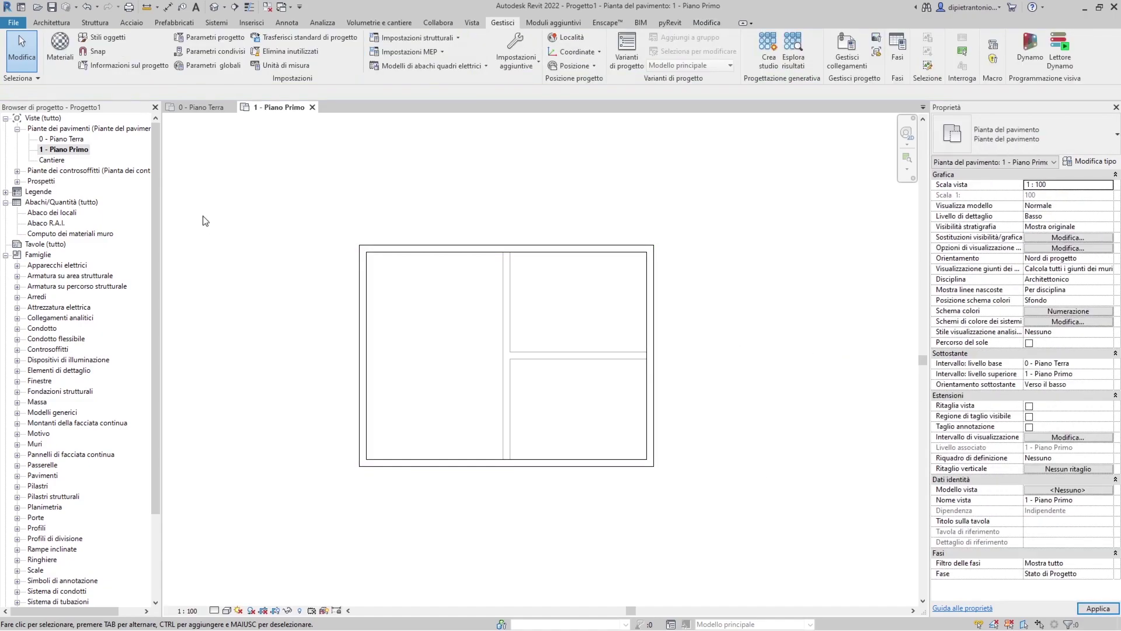
pyautogui.click(201, 107)
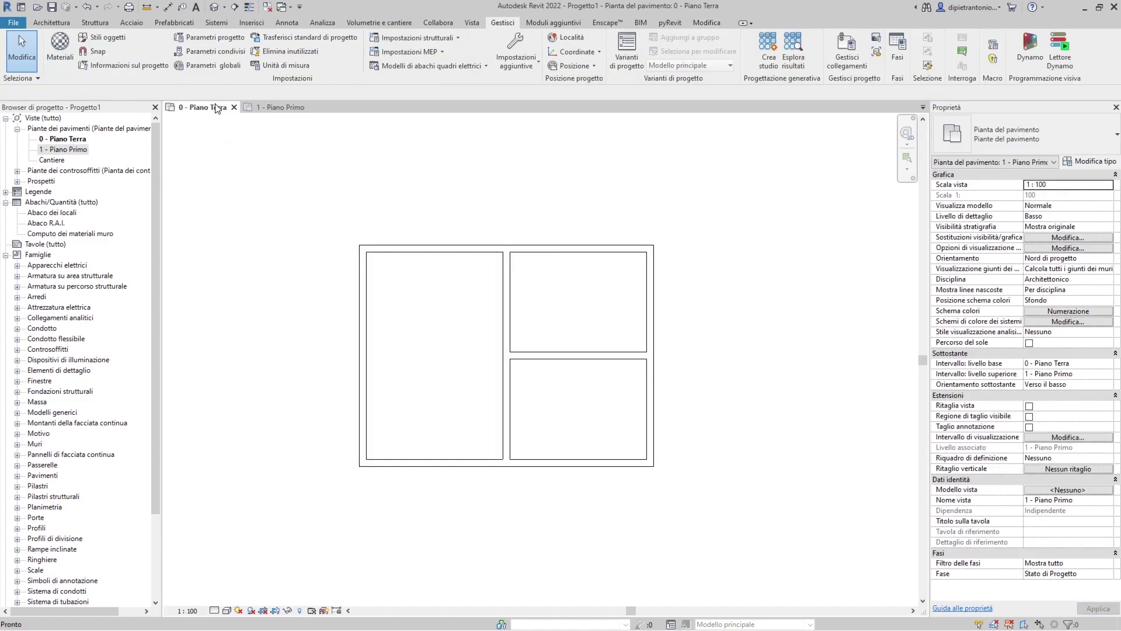
# Draw two horizontal partition walls splitting the left and lower-right rooms.
pyautogui.click(512, 328)
pyautogui.press('c')
pyautogui.press('s')
pyautogui.click(505, 309)
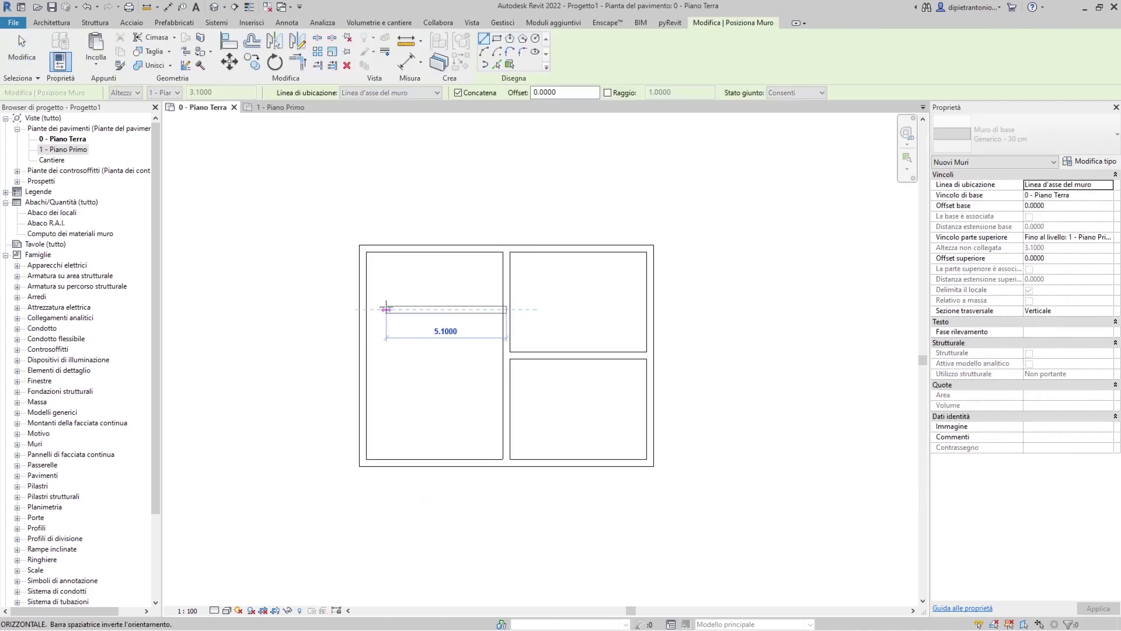
pyautogui.click(369, 309)
pyautogui.press('Escape')
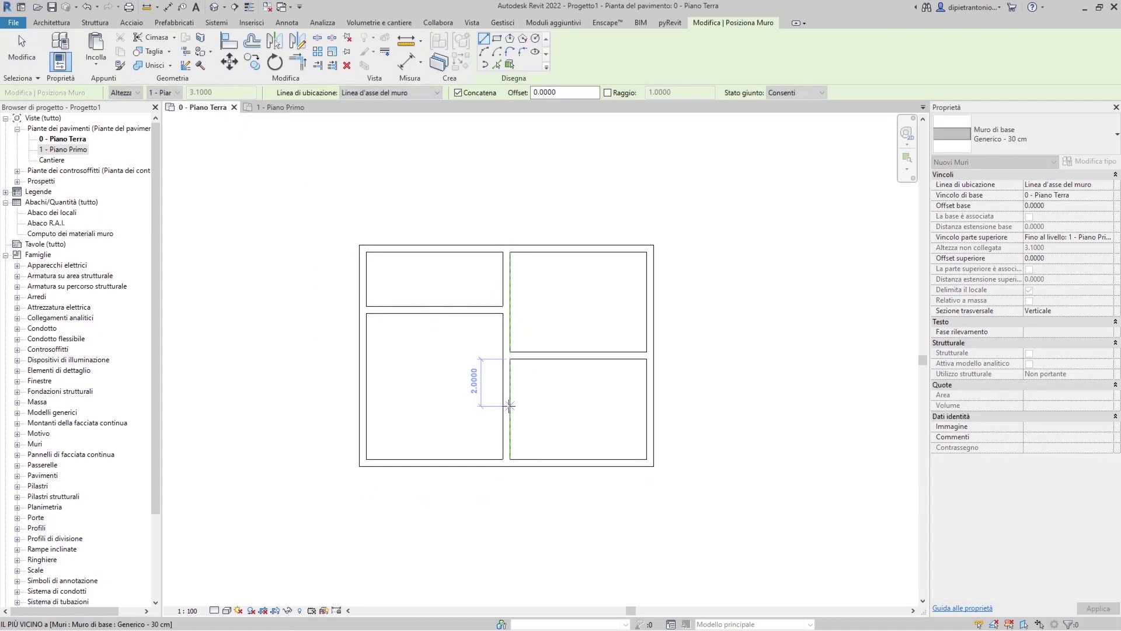
pyautogui.click(510, 405)
pyautogui.click(646, 405)
pyautogui.press('Escape')
pyautogui.press('Escape')
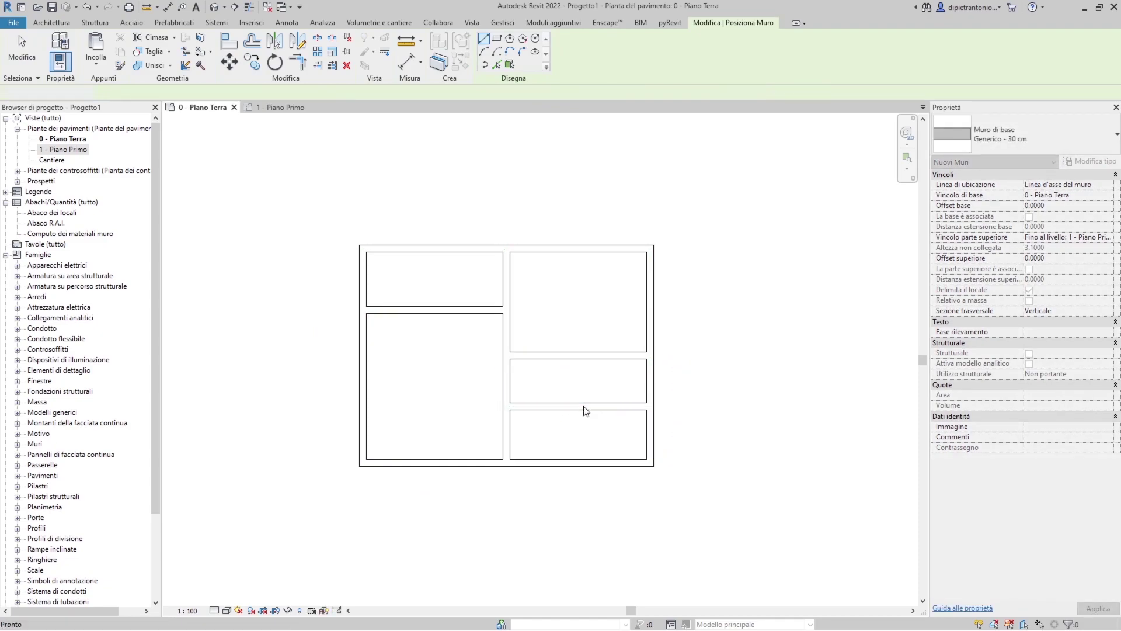
# Set the two new partition walls' Fase rilevamento to C.E. variante 1984.
pyautogui.keyDown('ctrl'); pyautogui.click(440, 311); pyautogui.keyUp('ctrl')
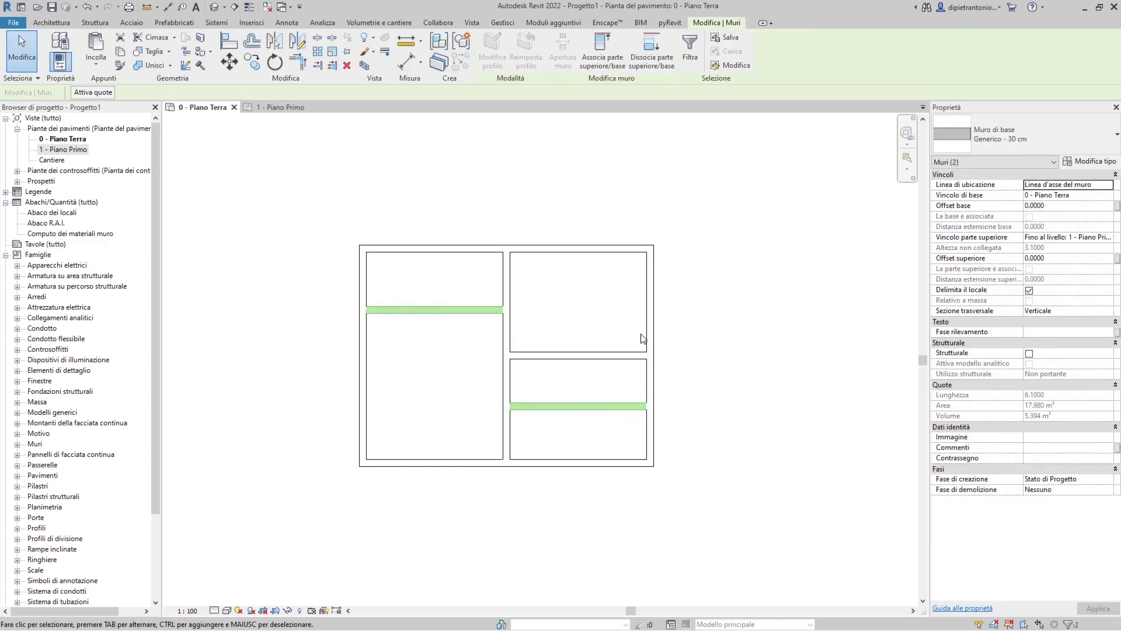
pyautogui.click(1056, 331)
pyautogui.write('C.E')
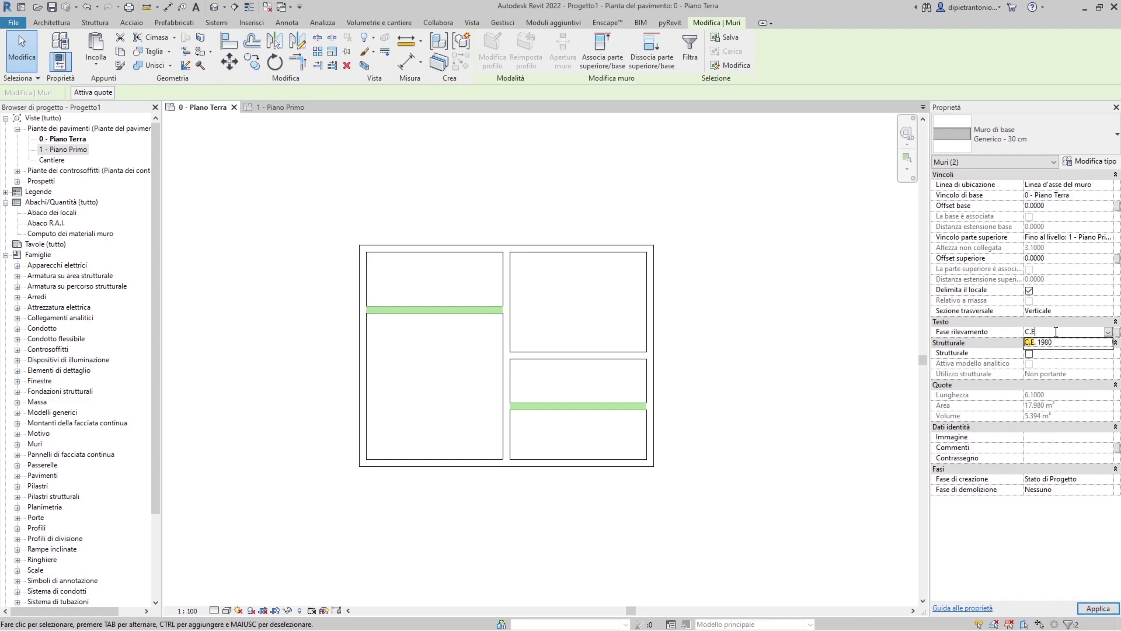
pyautogui.write('. var')
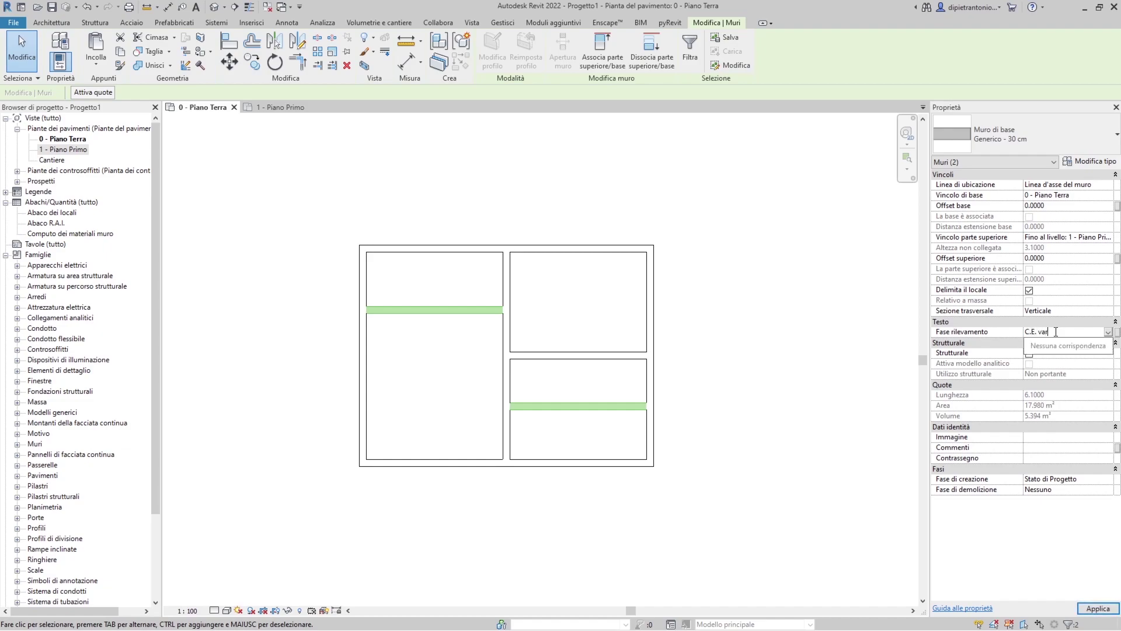
pyautogui.write('0')
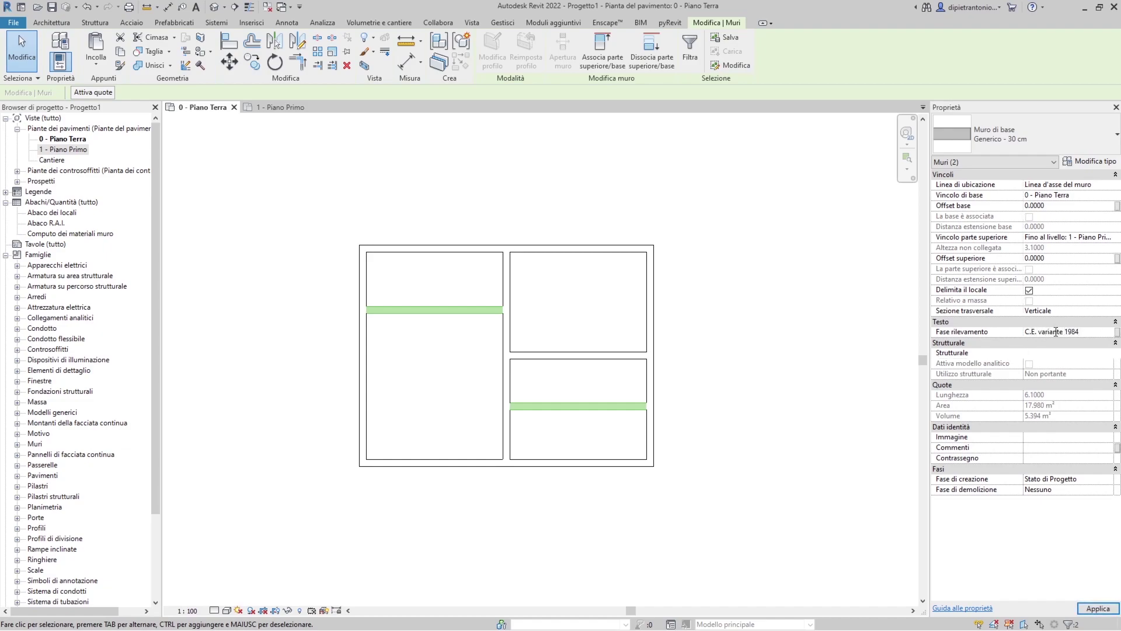
pyautogui.press('Return')
pyautogui.click(370, 364)
# Draw three walls forming a small annex on the building's left side and select them.
pyautogui.click(359, 341)
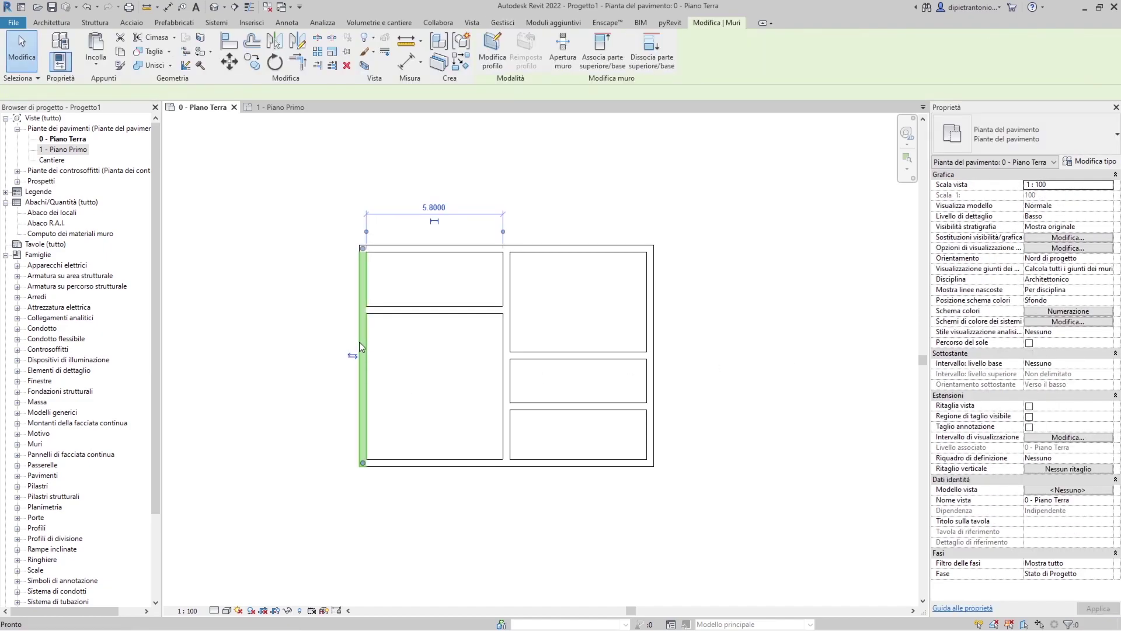
pyautogui.press('w')
pyautogui.press('a')
pyautogui.click(305, 340)
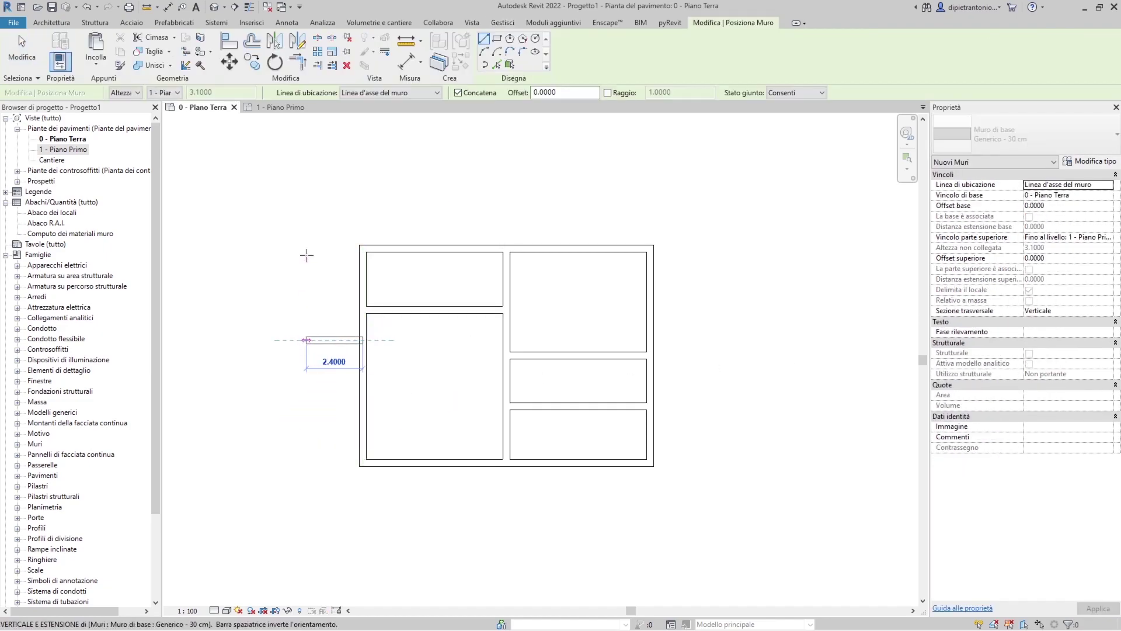
pyautogui.click(306, 248)
pyautogui.click(346, 249)
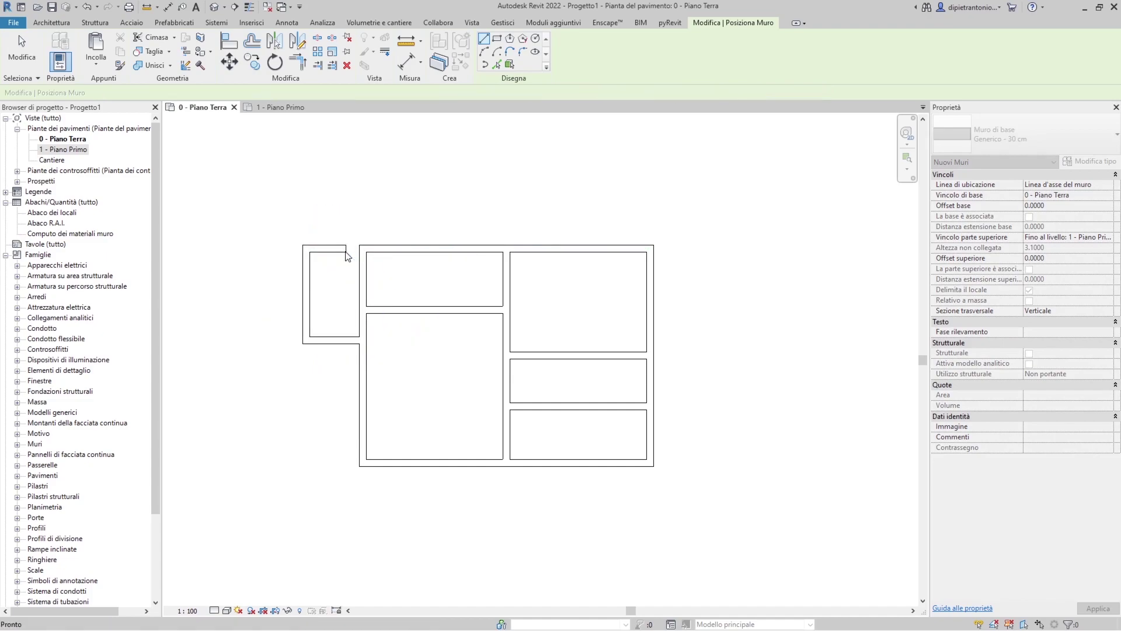
pyautogui.press('Escape')
pyautogui.press('Escape')
pyautogui.moveTo(330, 238); pyautogui.dragTo(281, 374)
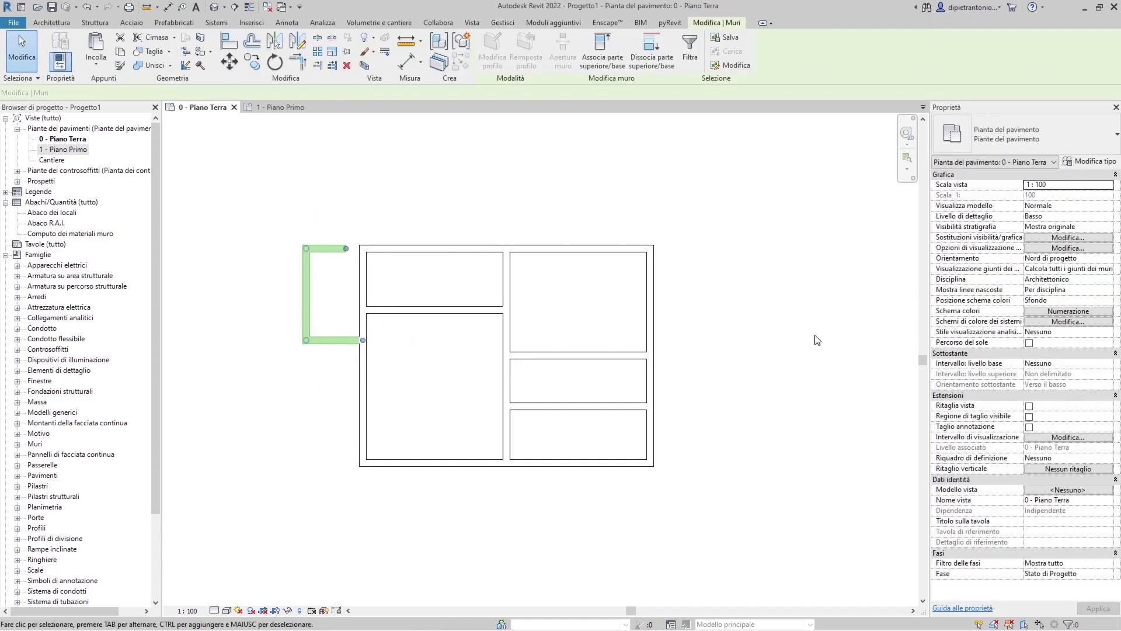
# Enter SCIA sanatoria 2010 in the annex walls' Fase rilevamento property, then deselect them.
pyautogui.click(1061, 331)
pyautogui.write('SCIA sanatoria 201')
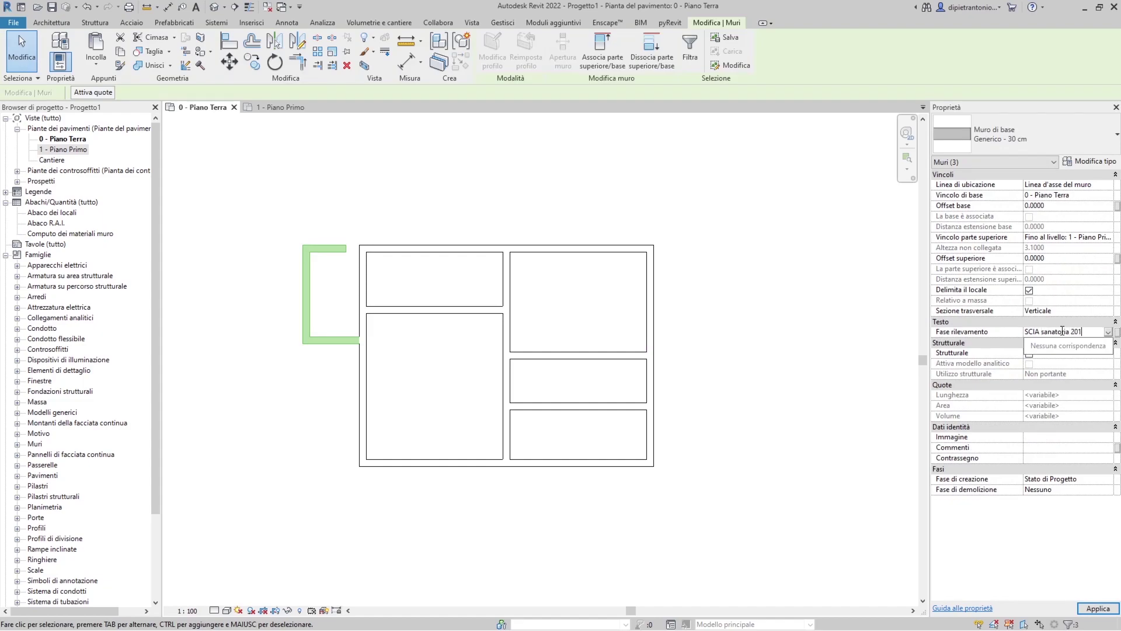
pyautogui.press('Return')
pyautogui.click(606, 278)
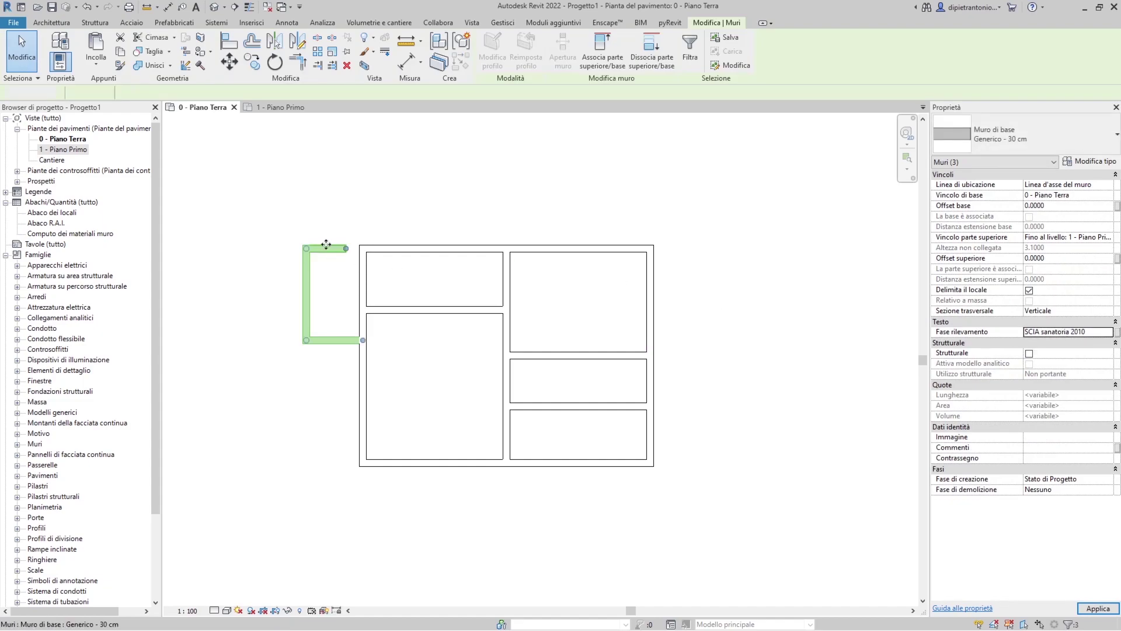
pyautogui.scroll(4, 331, 250)
pyautogui.scroll(3, 332, 252)
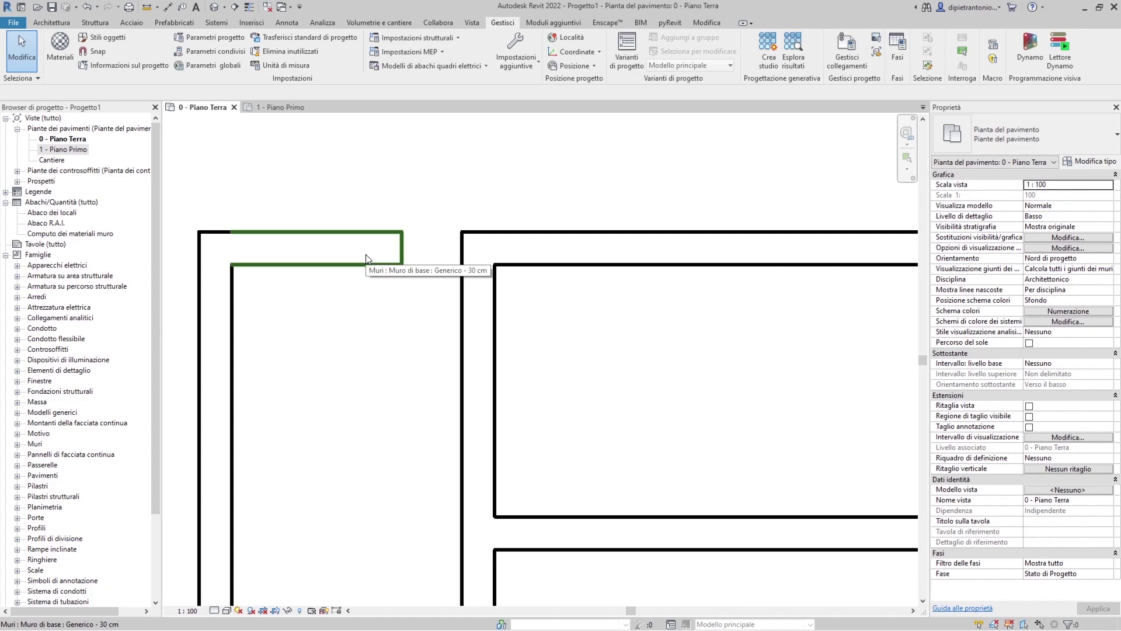
# Allow the wall join at the annex's top corner using Wall Joins.
pyautogui.click(353, 261)
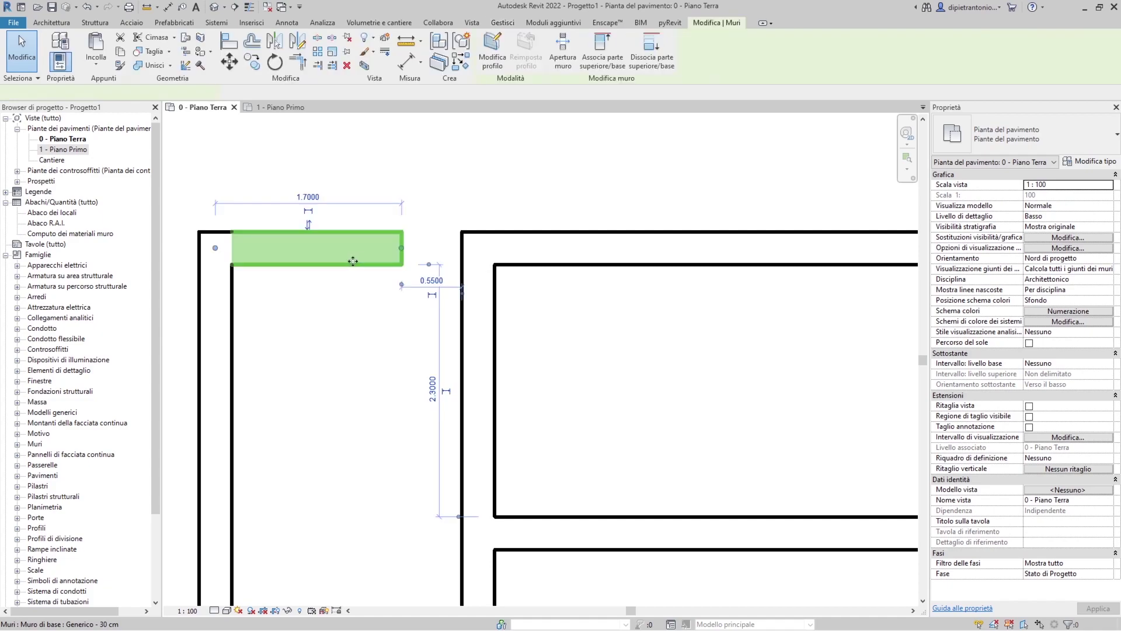
pyautogui.click(186, 66)
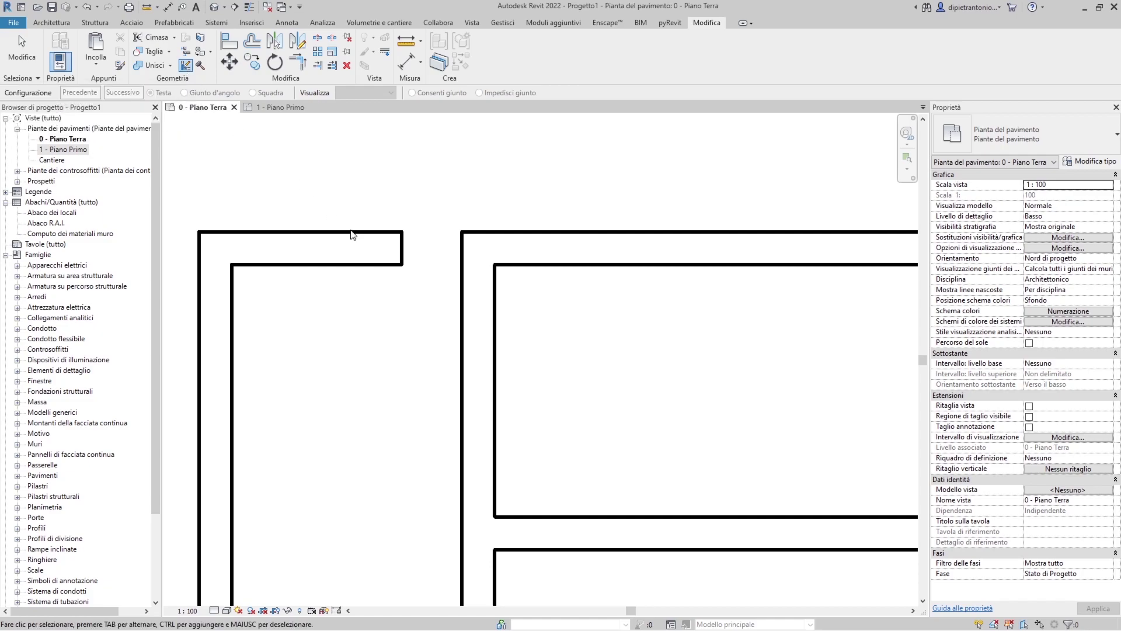
pyautogui.click(396, 248)
pyautogui.press('Escape')
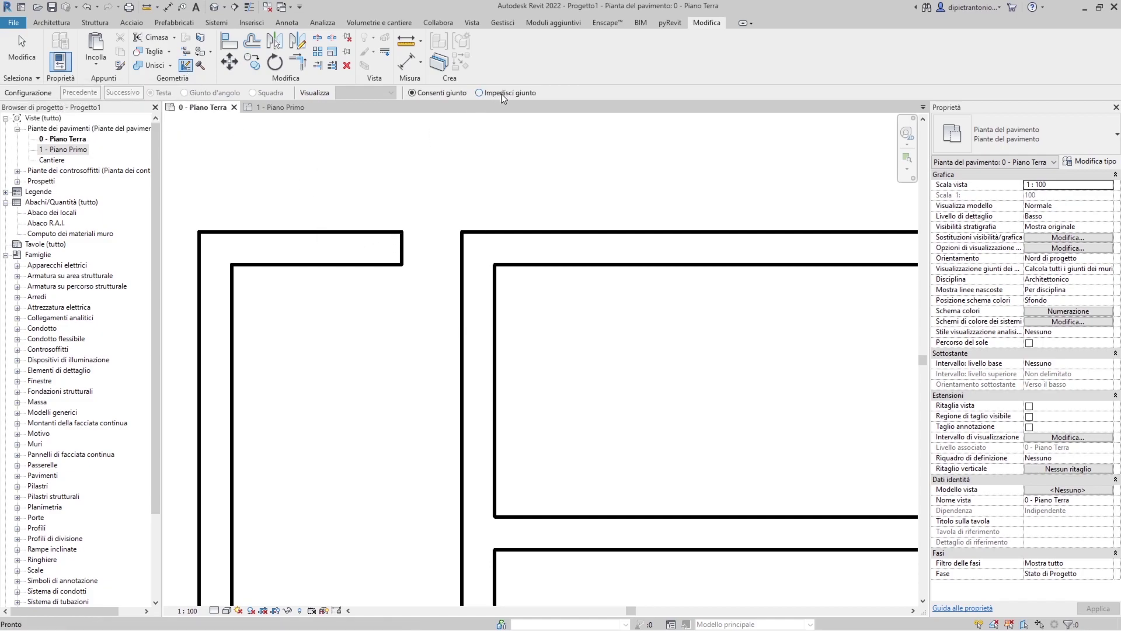
pyautogui.press('Escape')
# Drag the annex's top wall end right until it meets the main building wall.
pyautogui.click(400, 248)
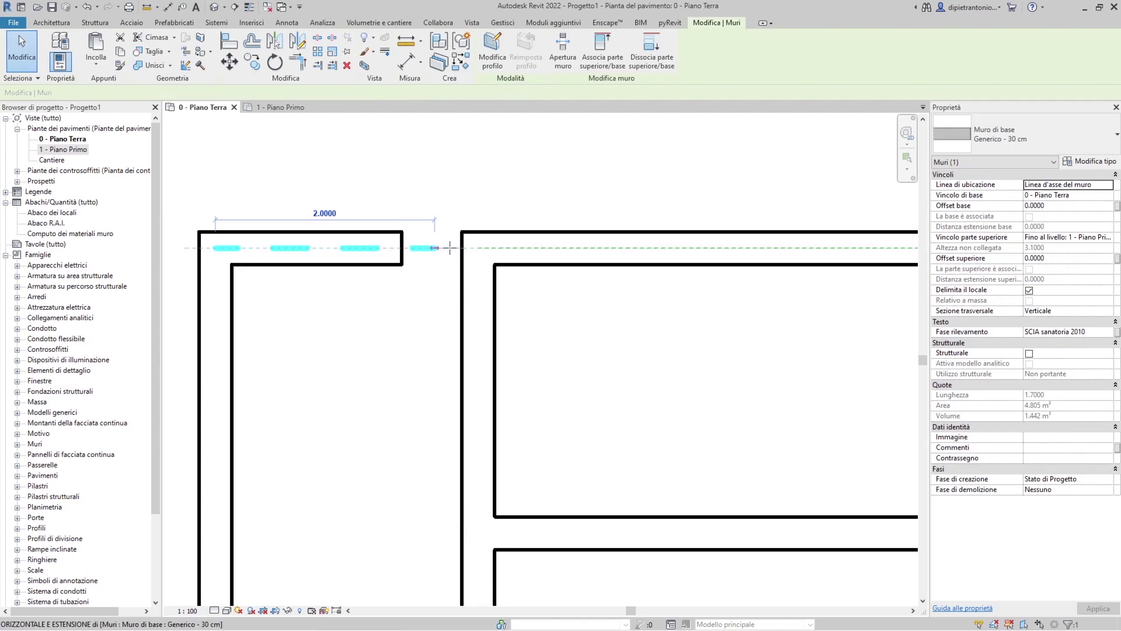
pyautogui.moveTo(400, 248); pyautogui.dragTo(461, 248)
pyautogui.press('Escape')
pyautogui.scroll(-1, 461, 350)
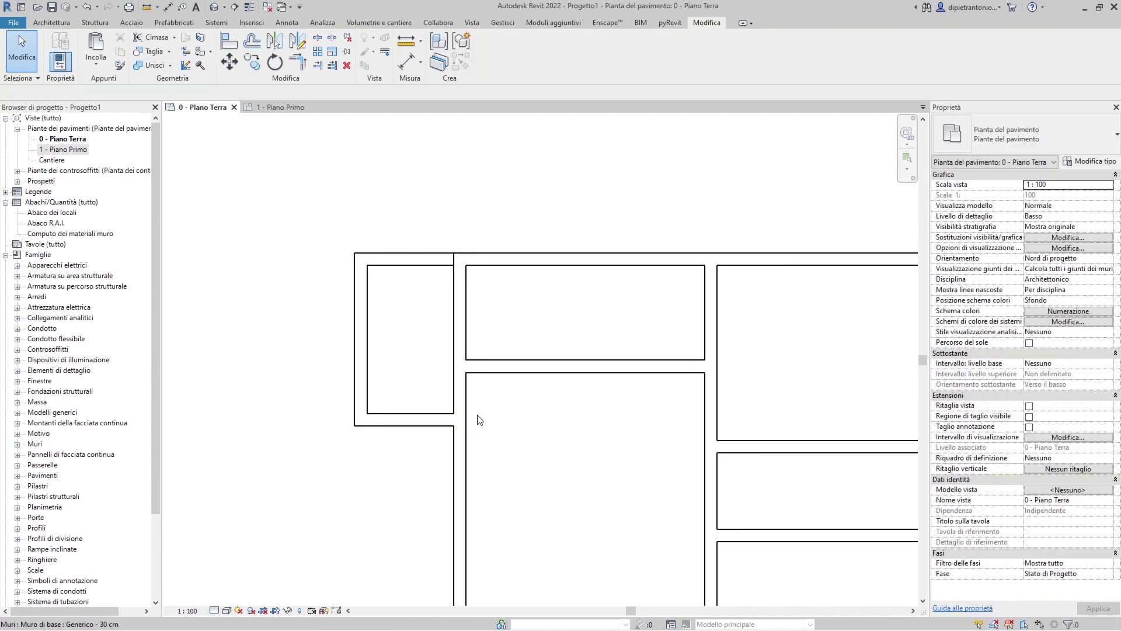
pyautogui.scroll(-2, 462, 414)
pyautogui.scroll(-2, 409, 391)
pyautogui.scroll(-1, 384, 375)
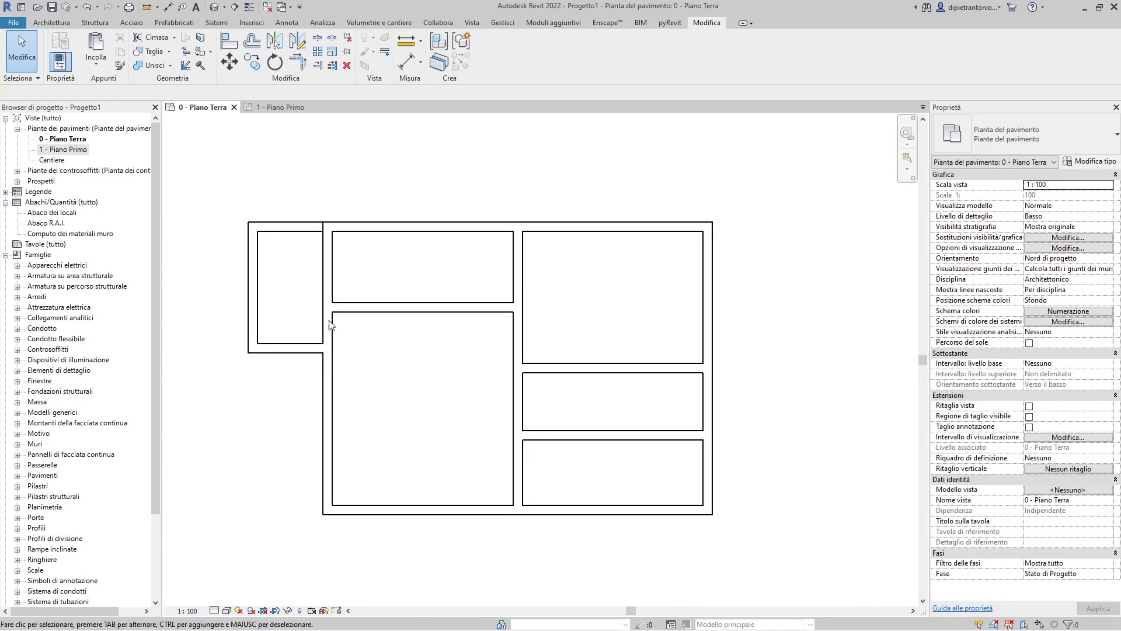
# On 1 - Piano Primo, draw the three-wall annex on the left and select its walls.
pyautogui.click(278, 106)
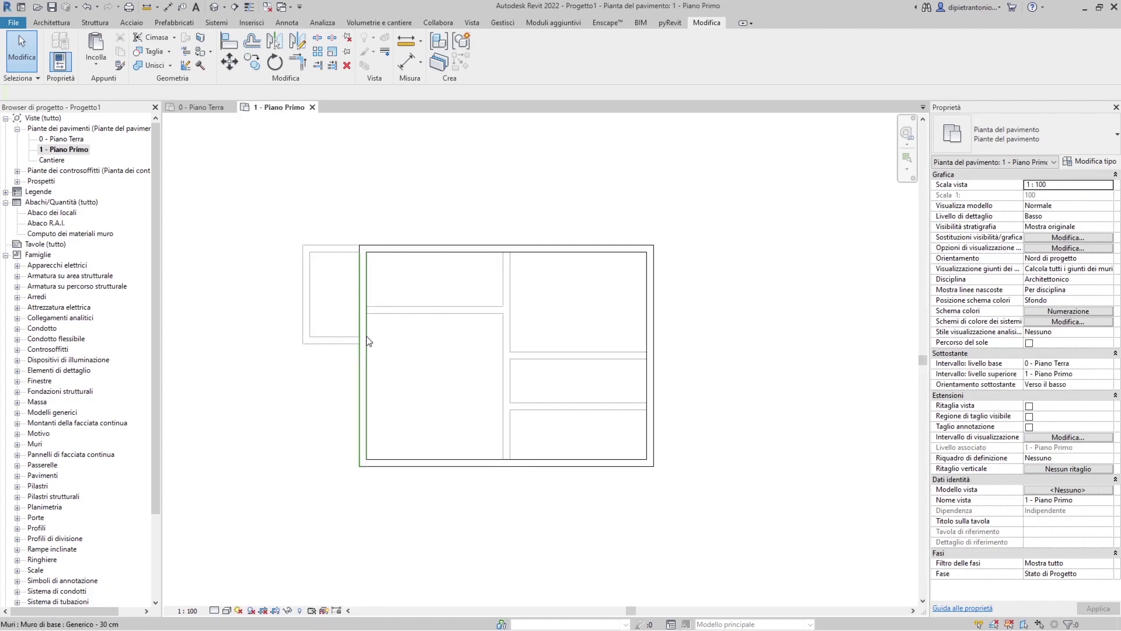
pyautogui.click(363, 366)
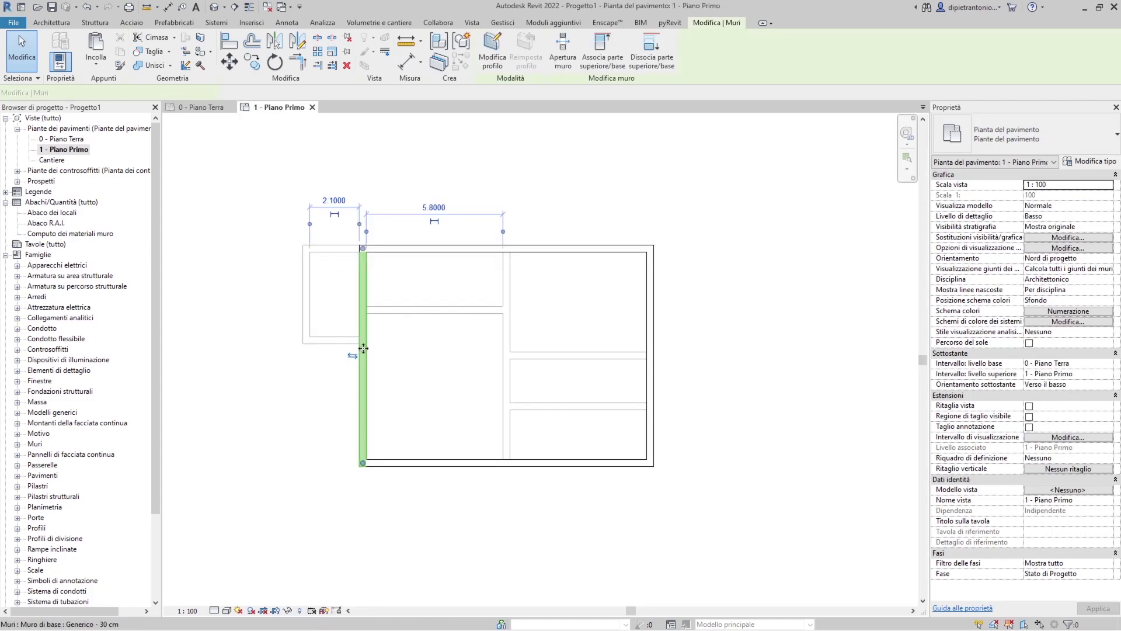
pyautogui.press('c')
pyautogui.press('s')
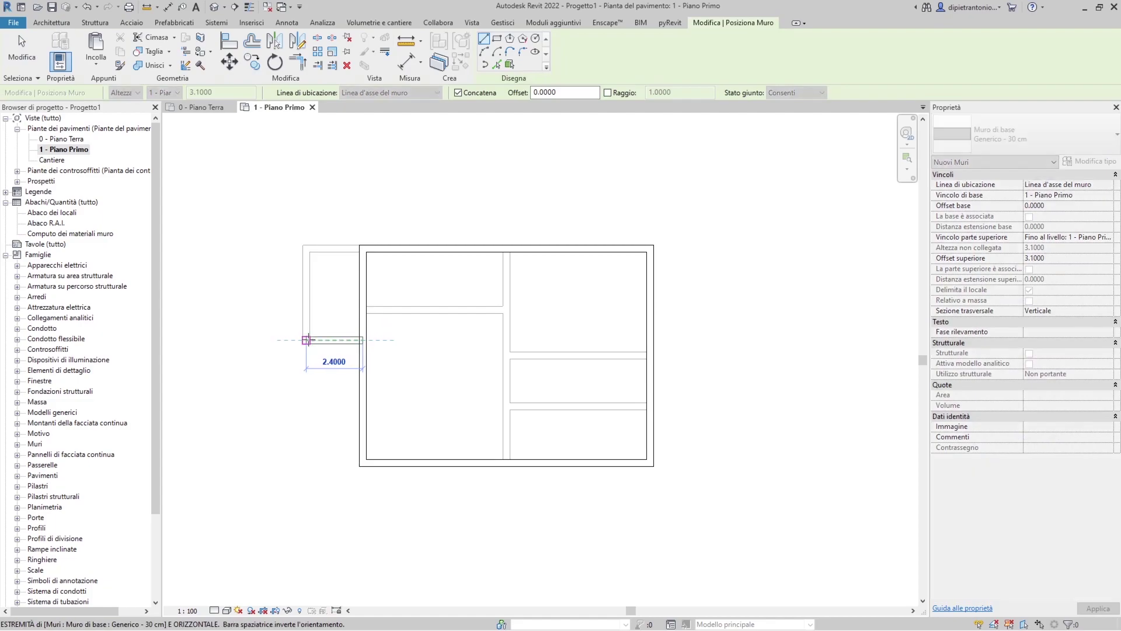
pyautogui.click(304, 249)
pyautogui.press('Escape')
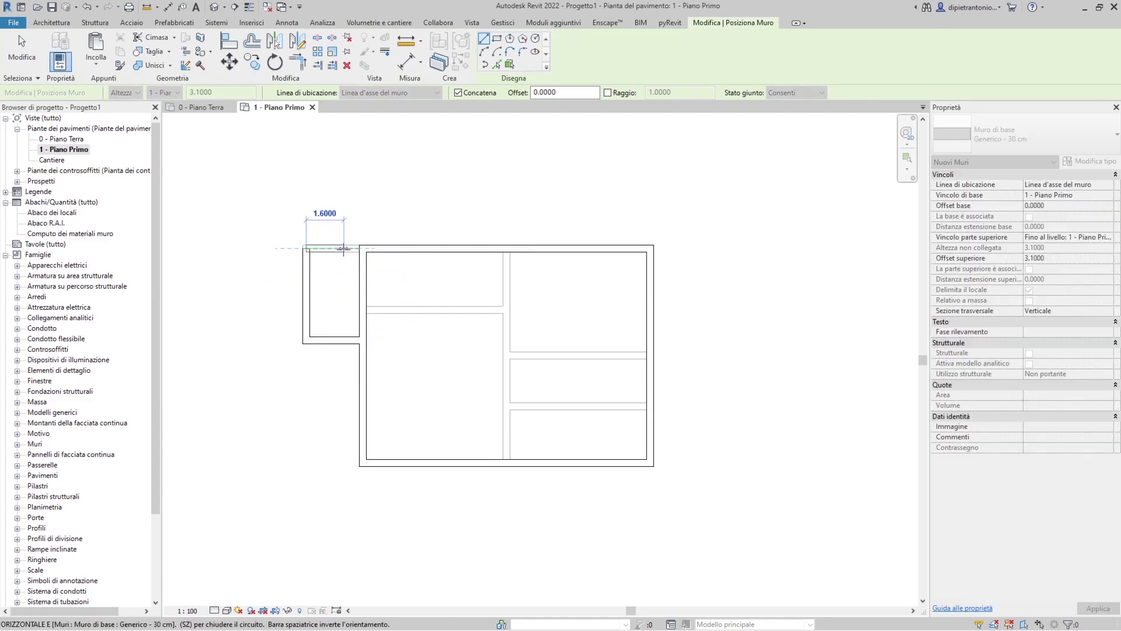
pyautogui.press('Escape')
pyautogui.moveTo(334, 229); pyautogui.dragTo(289, 379)
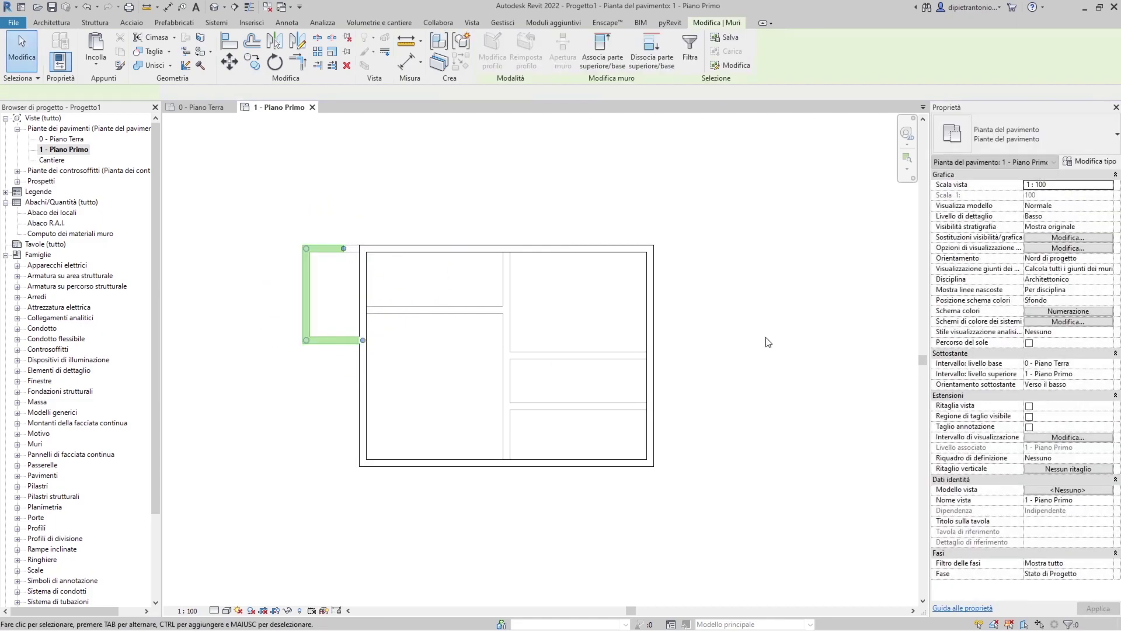
# Choose SCIA sanatoria 2010 as the annex walls' Fase rilevamento, then deselect.
pyautogui.click(1066, 331)
pyautogui.click(1108, 332)
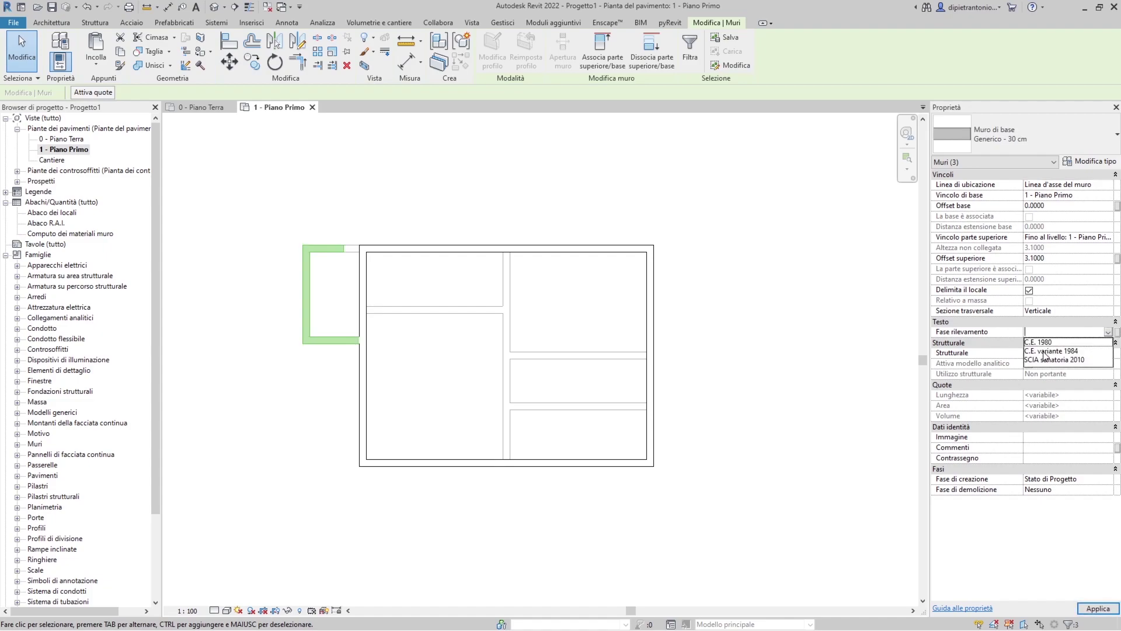
pyautogui.click(1045, 361)
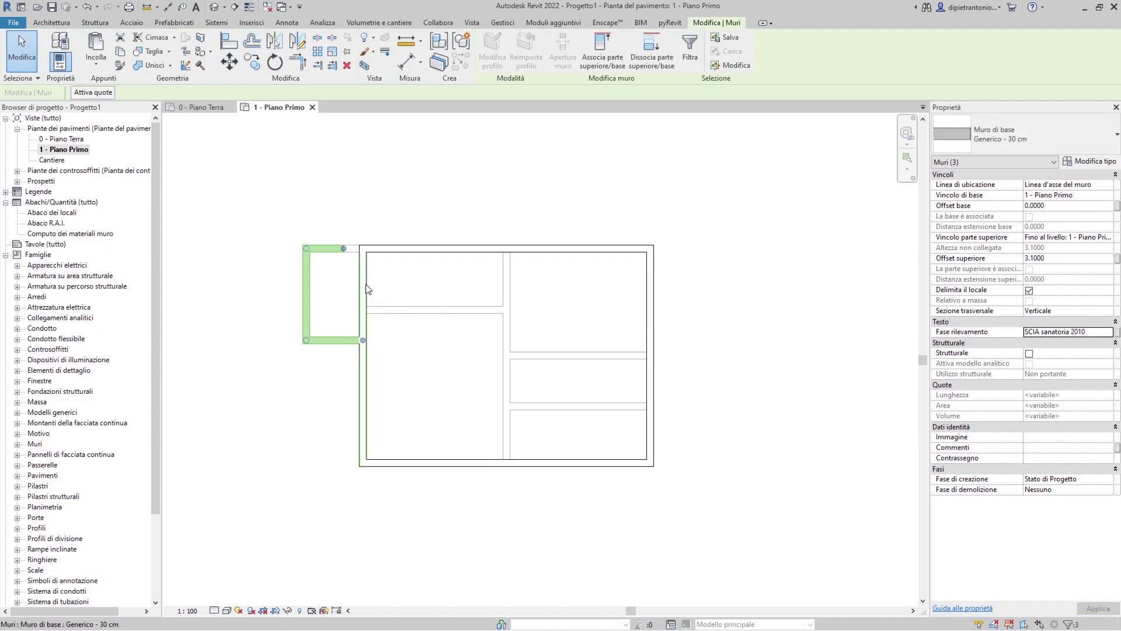
pyautogui.scroll(2, 366, 283)
pyautogui.click(303, 270)
pyautogui.scroll(2, 298, 257)
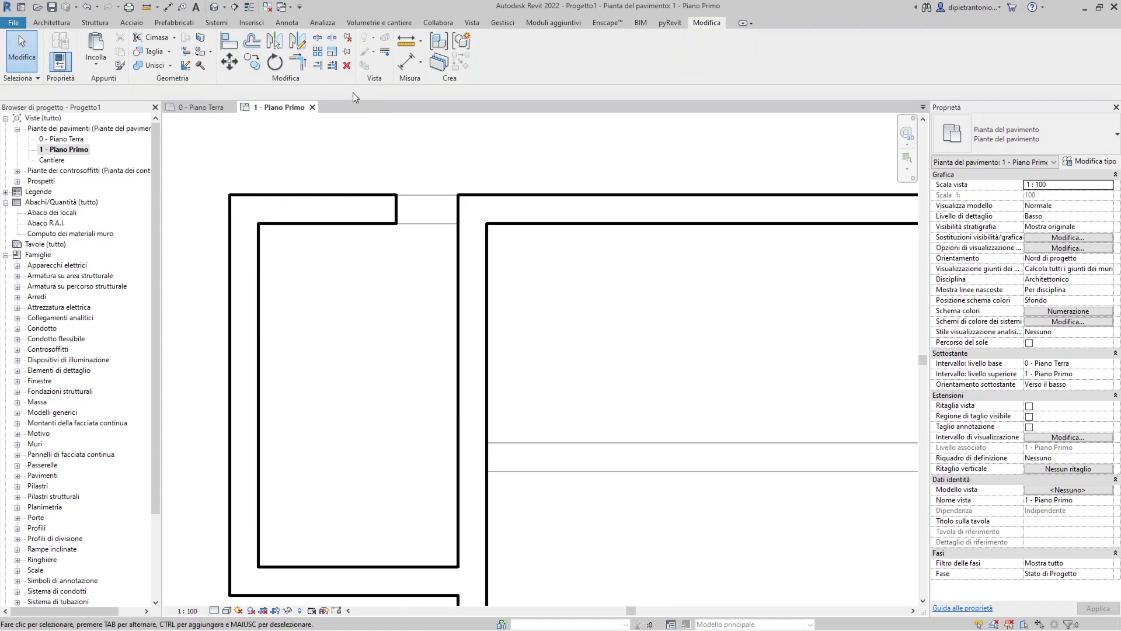
# Allow the join at the first-floor annex's top wall and extend it to the building.
pyautogui.click(365, 210)
pyautogui.click(185, 65)
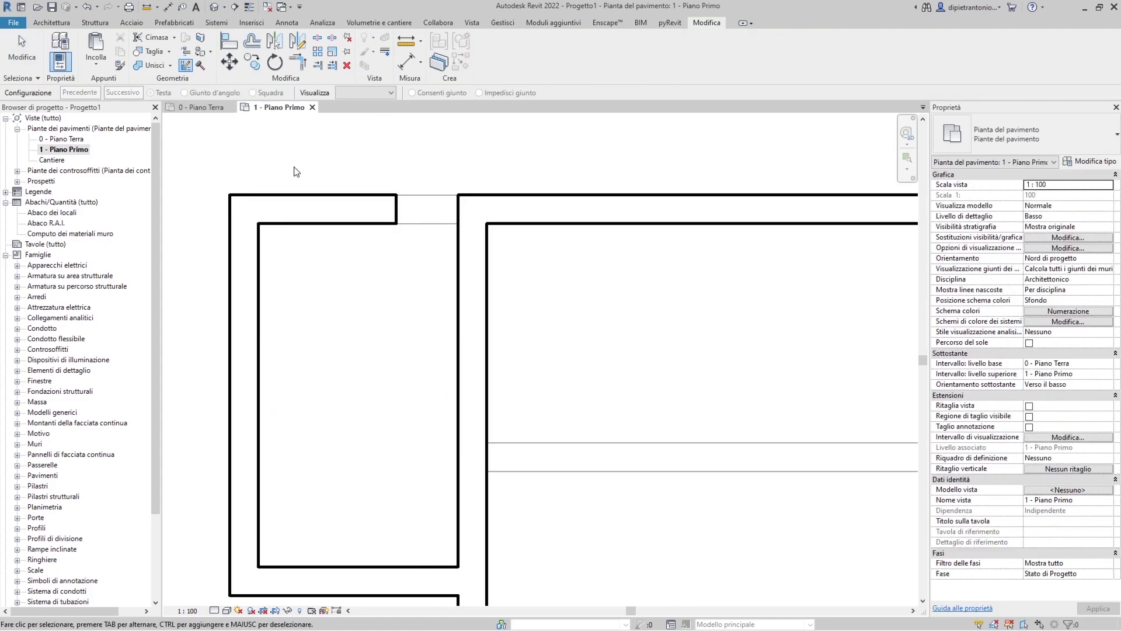
pyautogui.click(391, 208)
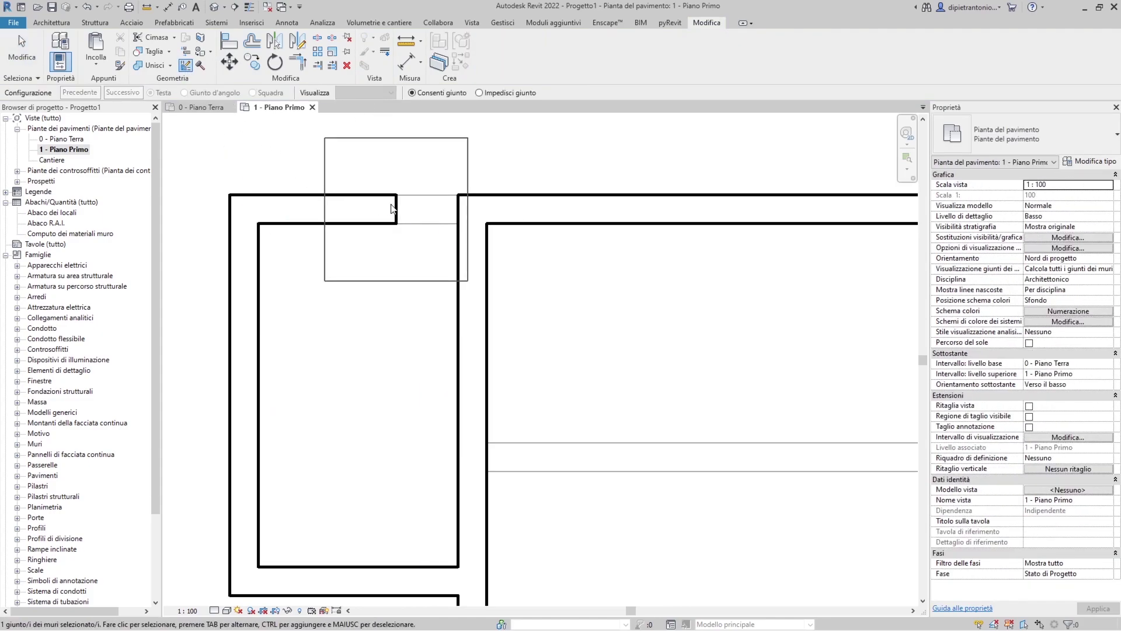
pyautogui.press('Escape')
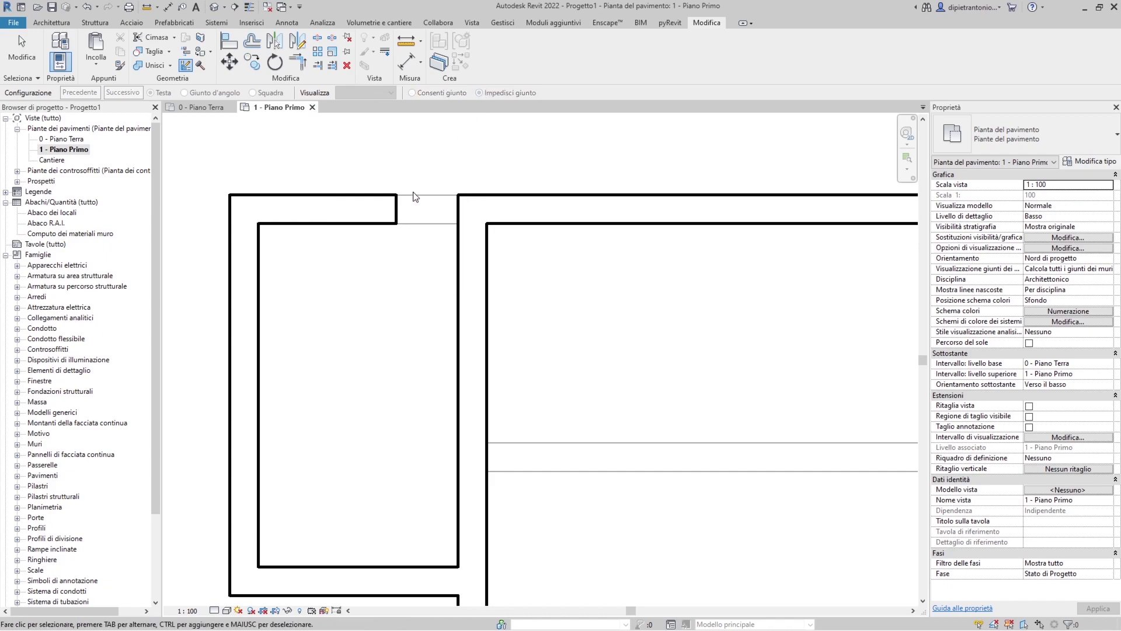
pyautogui.click(400, 214)
pyautogui.moveTo(397, 209); pyautogui.dragTo(458, 208)
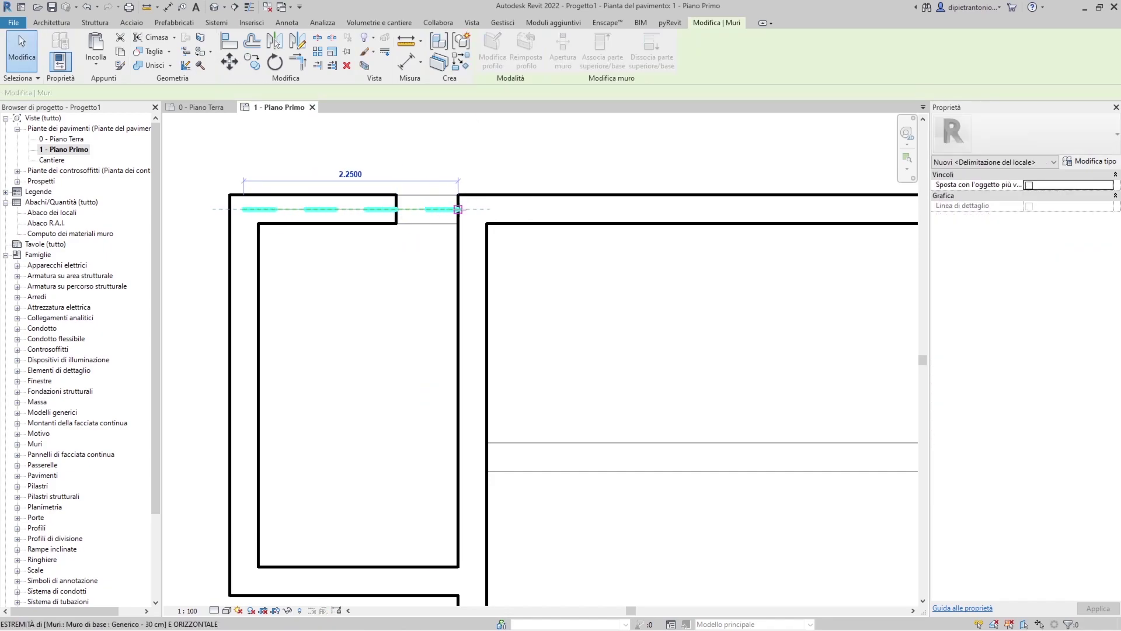
pyautogui.click(406, 281)
pyautogui.scroll(-5, 391, 352)
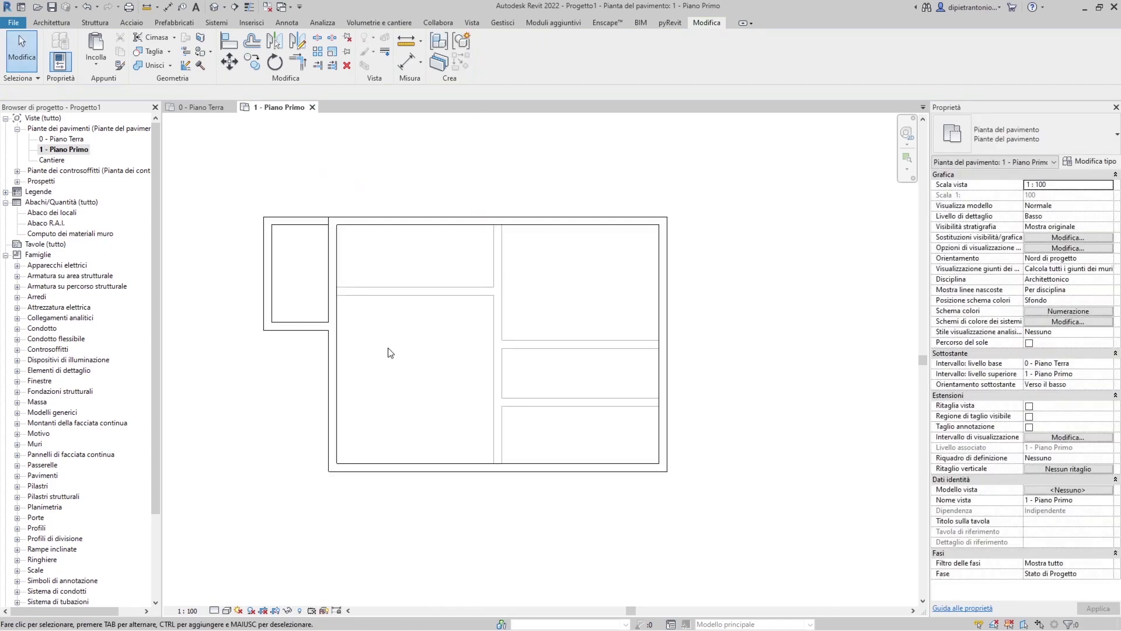
# On 0 - Piano Terra, open the VG Filters tab and list the filters to add.
pyautogui.click(201, 107)
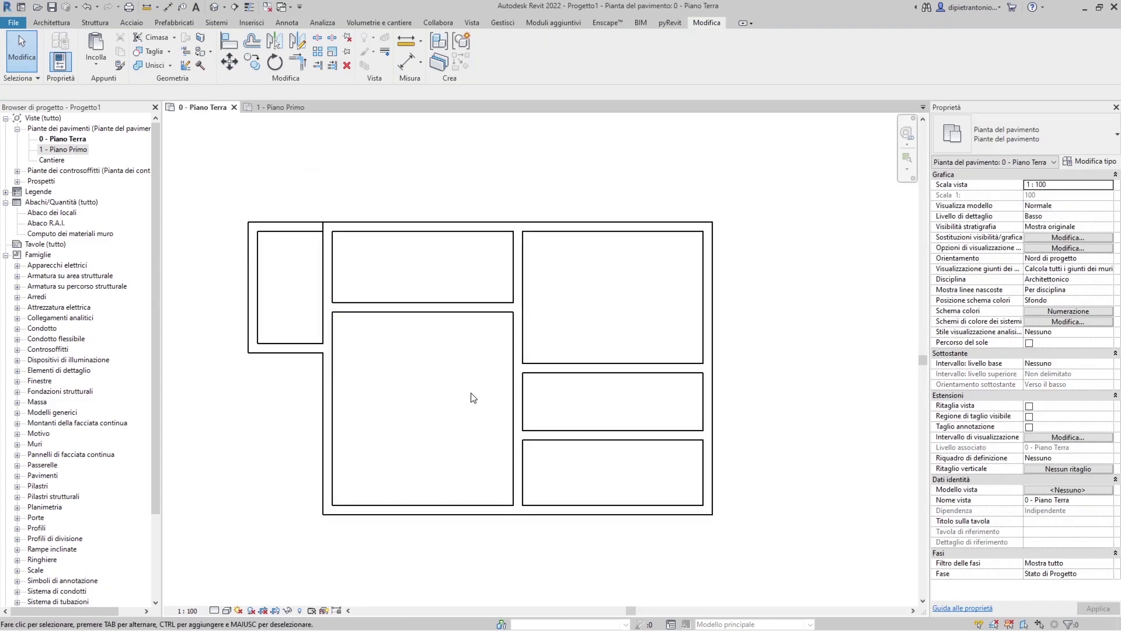
pyautogui.press('v')
pyautogui.press('g')
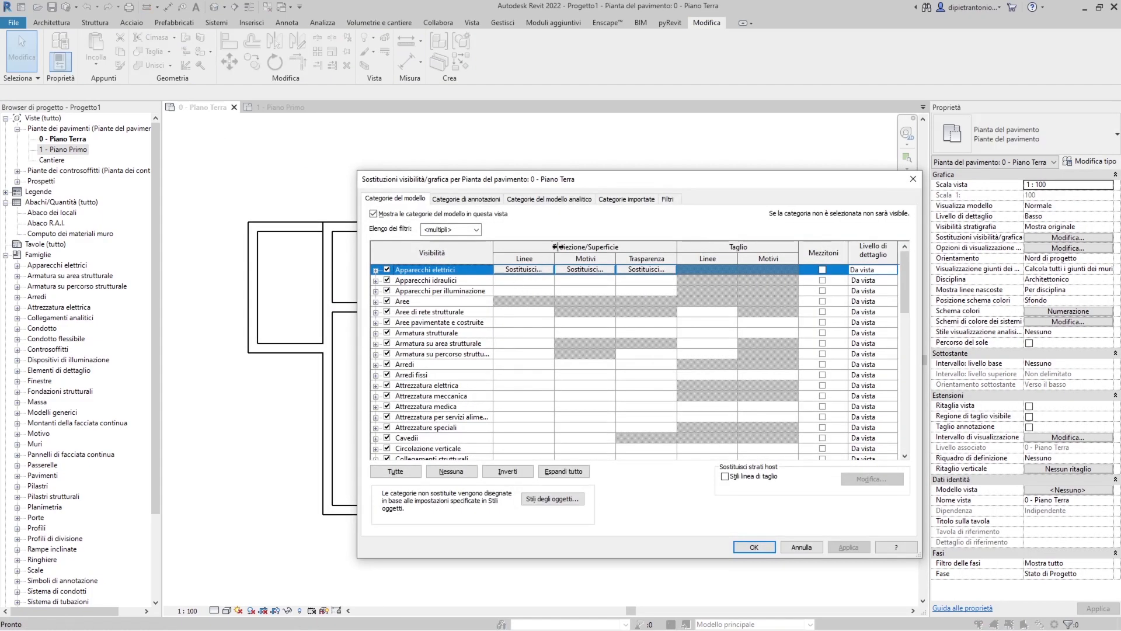
pyautogui.click(669, 200)
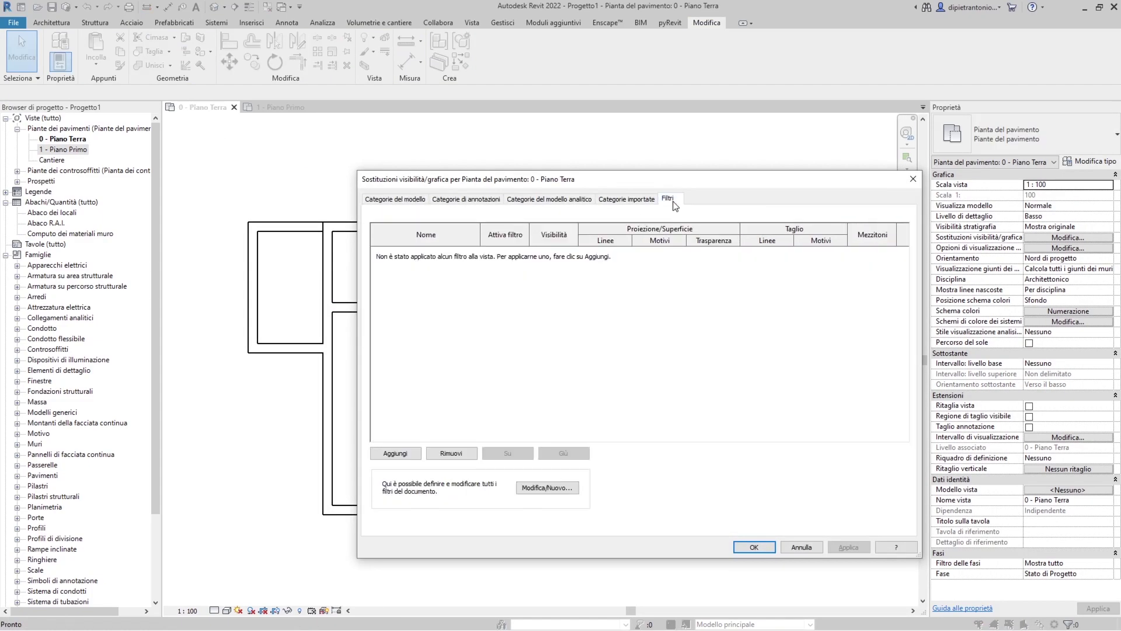
pyautogui.click(418, 455)
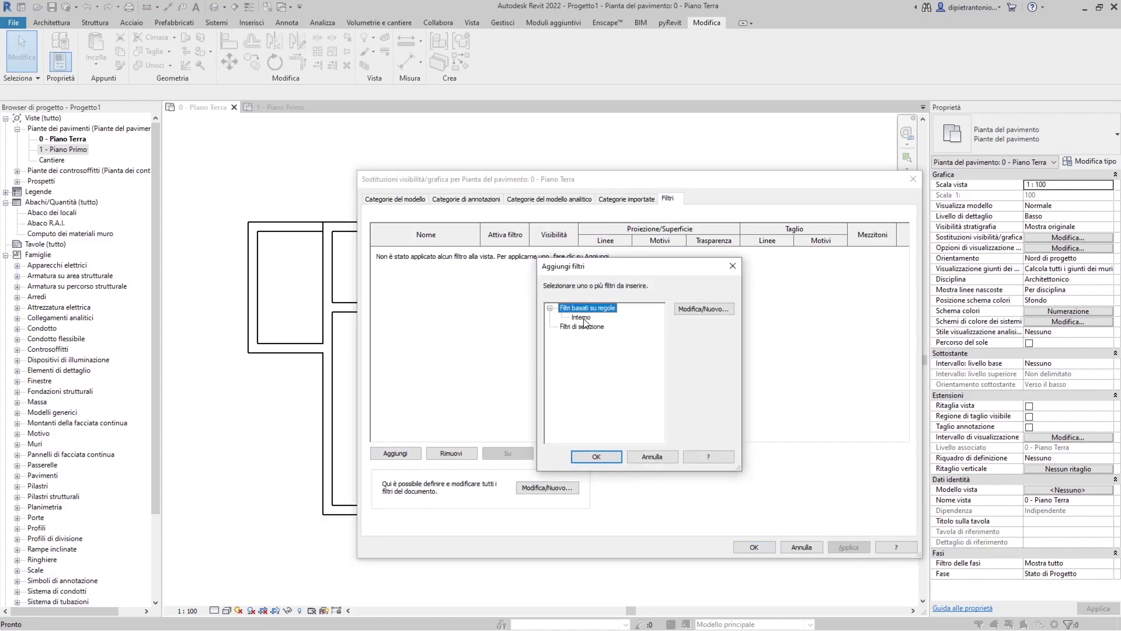
# Delete the Interno filter and create a new filter named C.E. 1980.
pyautogui.click(703, 308)
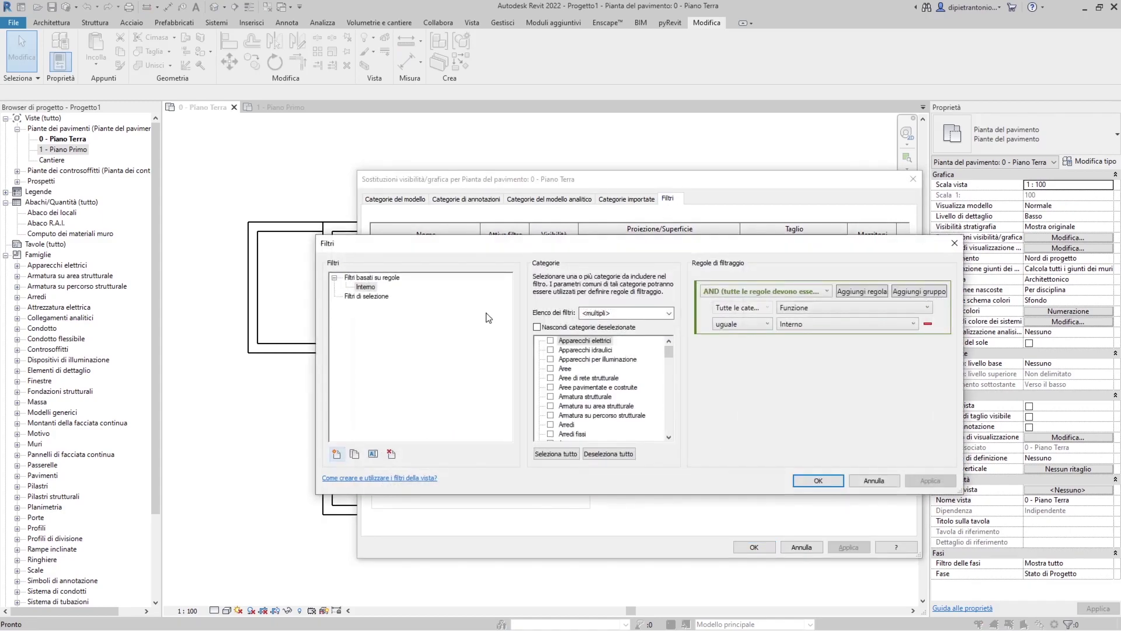
pyautogui.click(391, 453)
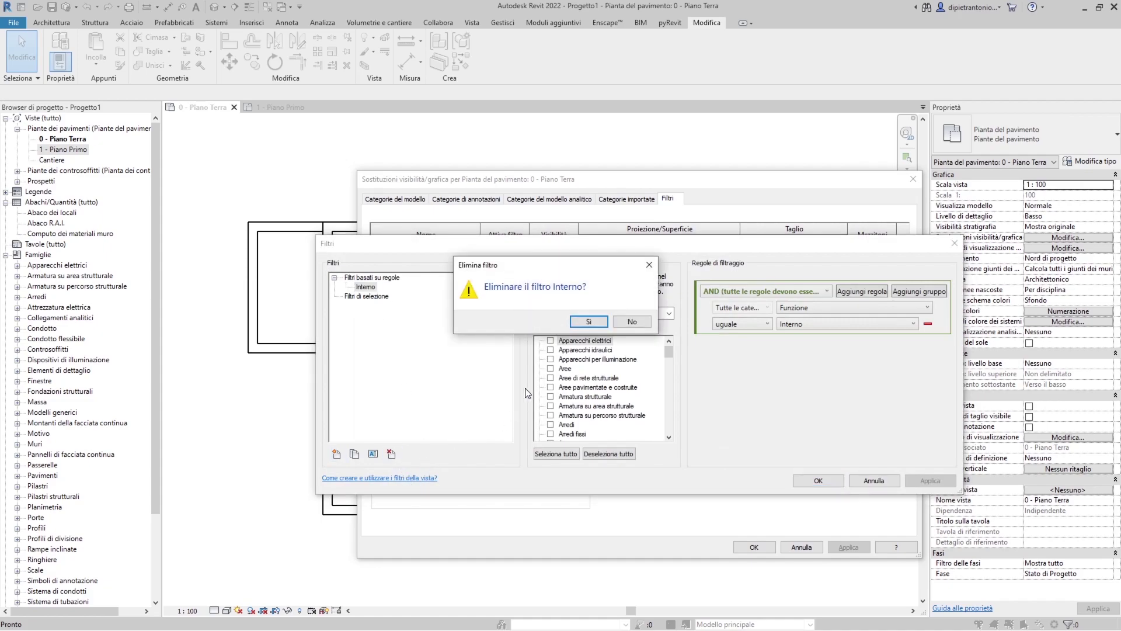
pyautogui.click(586, 325)
pyautogui.click(336, 455)
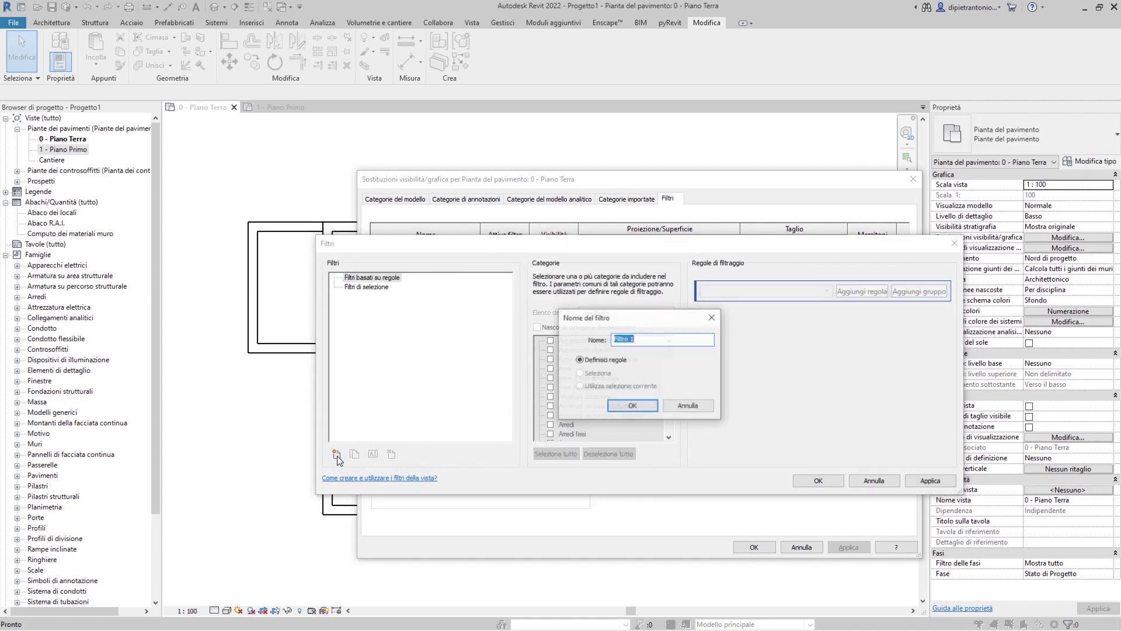
pyautogui.write('C.E.')
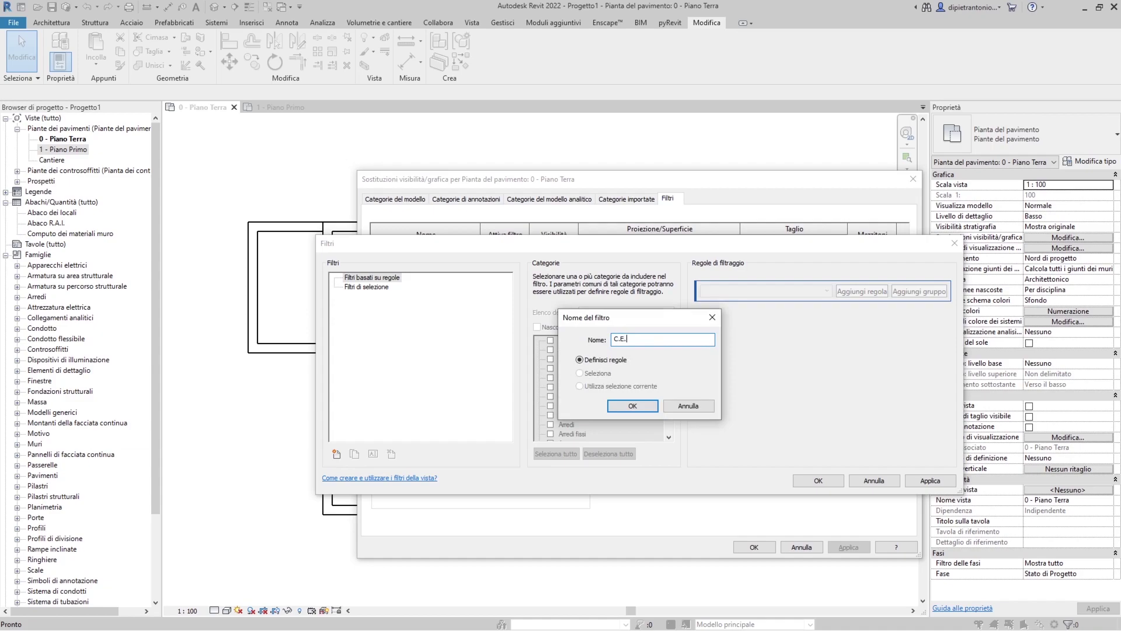
pyautogui.write('80')
pyautogui.press('Return')
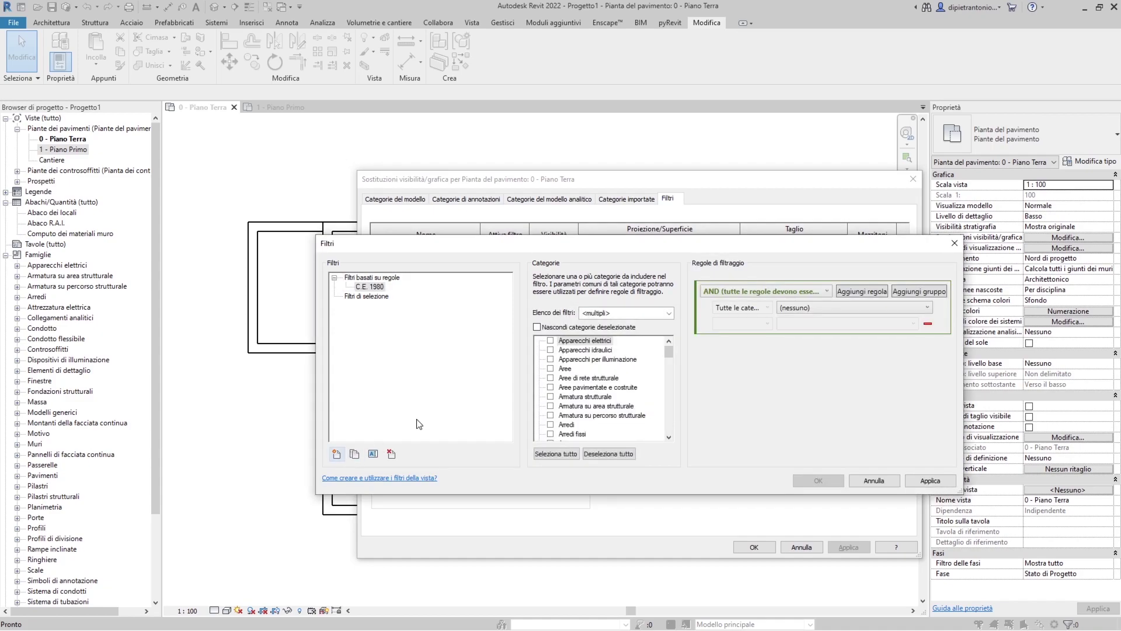
# Include the Muri category in the C.E. 1980 filter.
pyautogui.click(588, 388)
pyautogui.press('m')
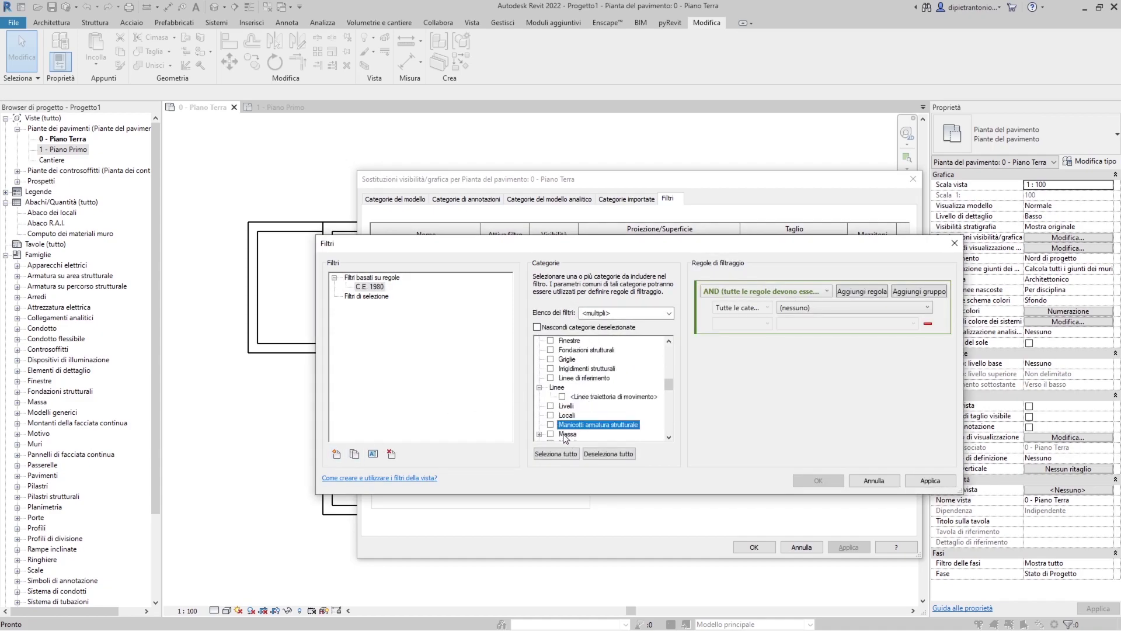
pyautogui.scroll(-2, 565, 438)
pyautogui.click(550, 434)
pyautogui.scroll(-2, 552, 434)
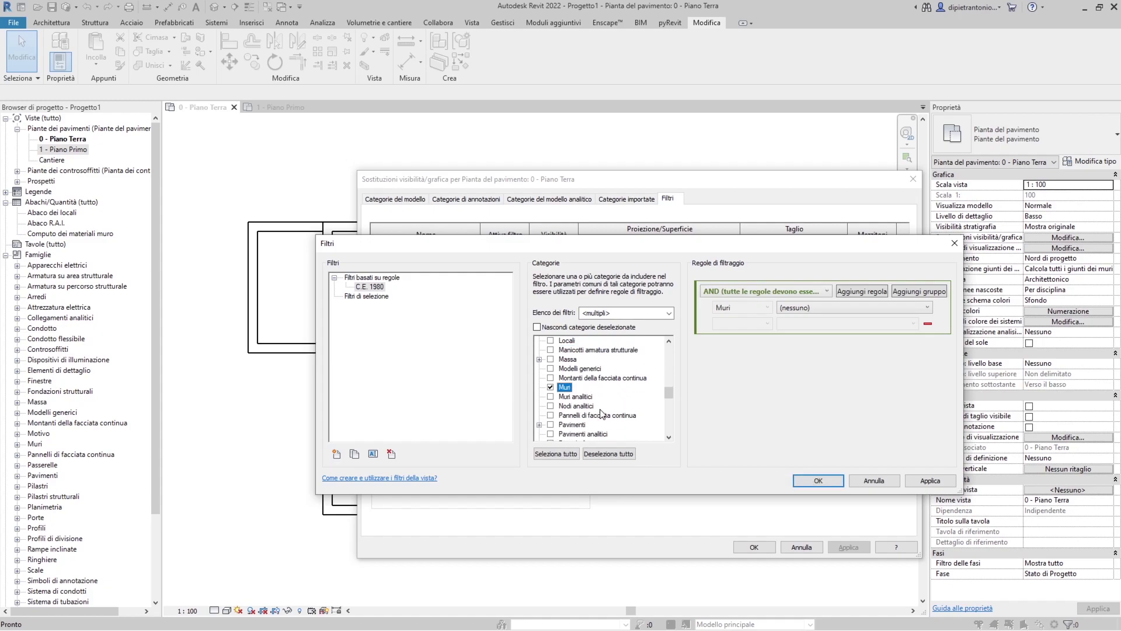
pyautogui.scroll(-1, 601, 413)
pyautogui.click(578, 407)
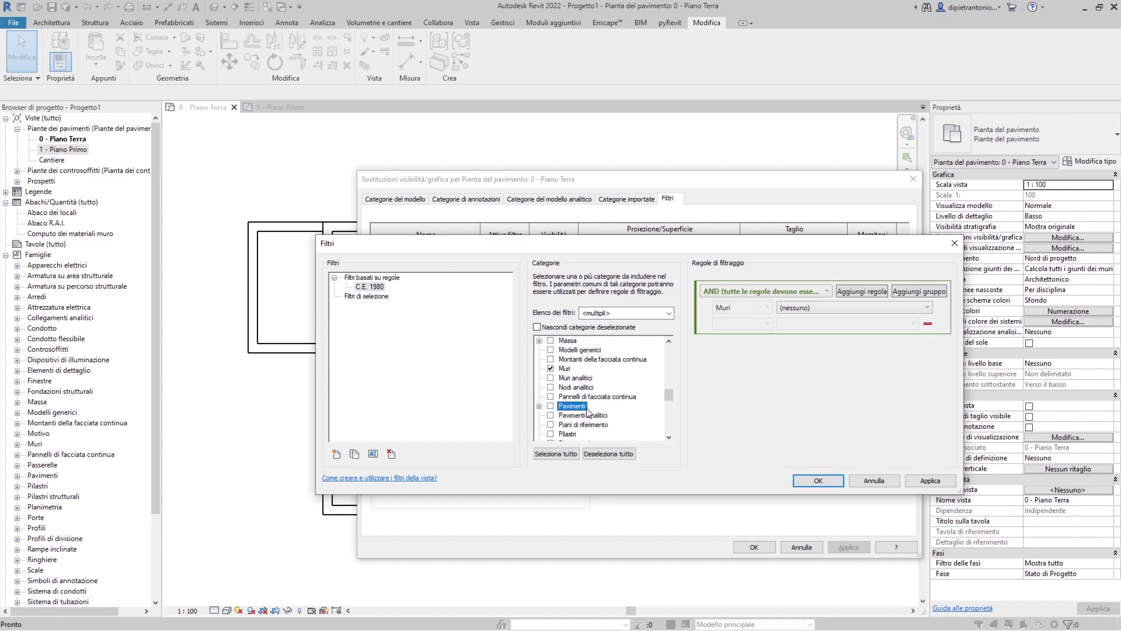
pyautogui.click(575, 435)
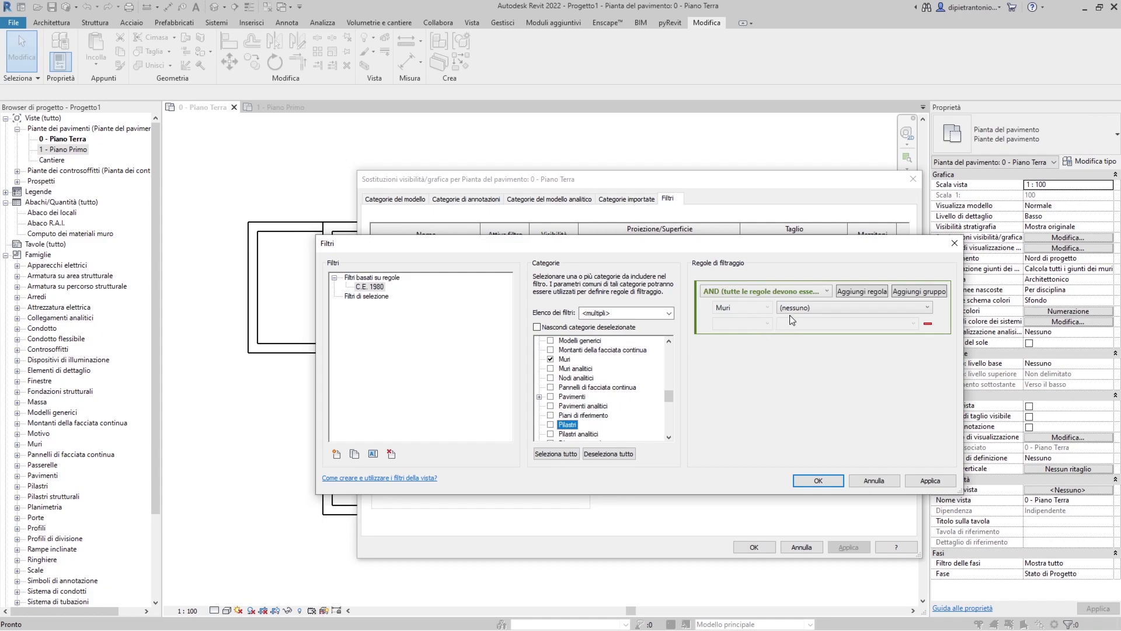
# Set the filter rule to Fase rilevamento uguale C.E. 1980.
pyautogui.click(814, 307)
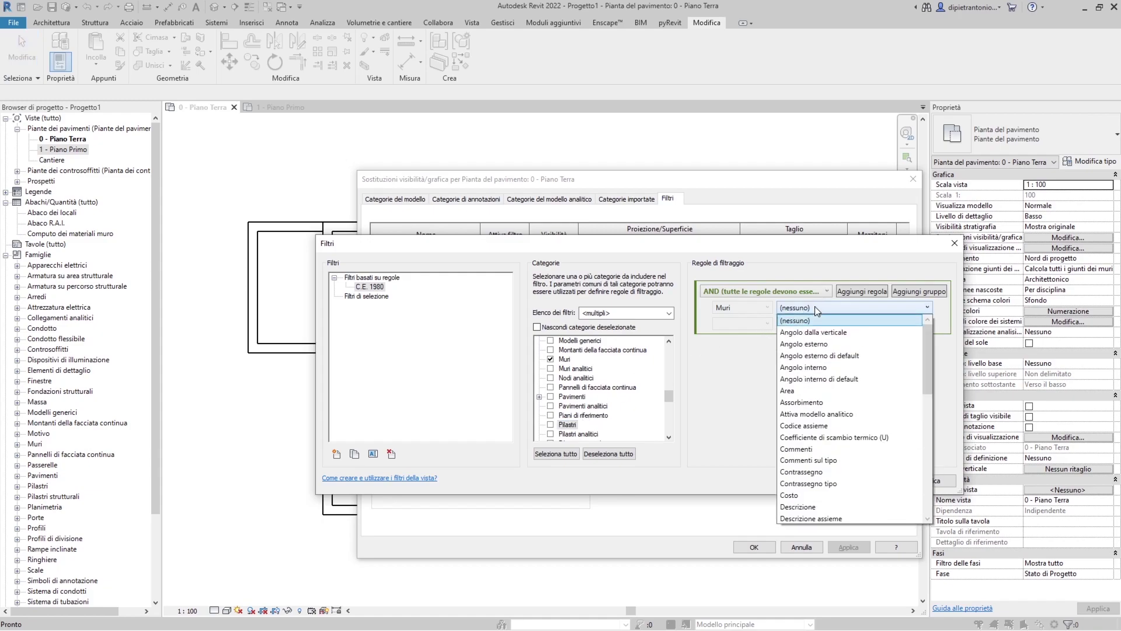
pyautogui.scroll(-2, 821, 499)
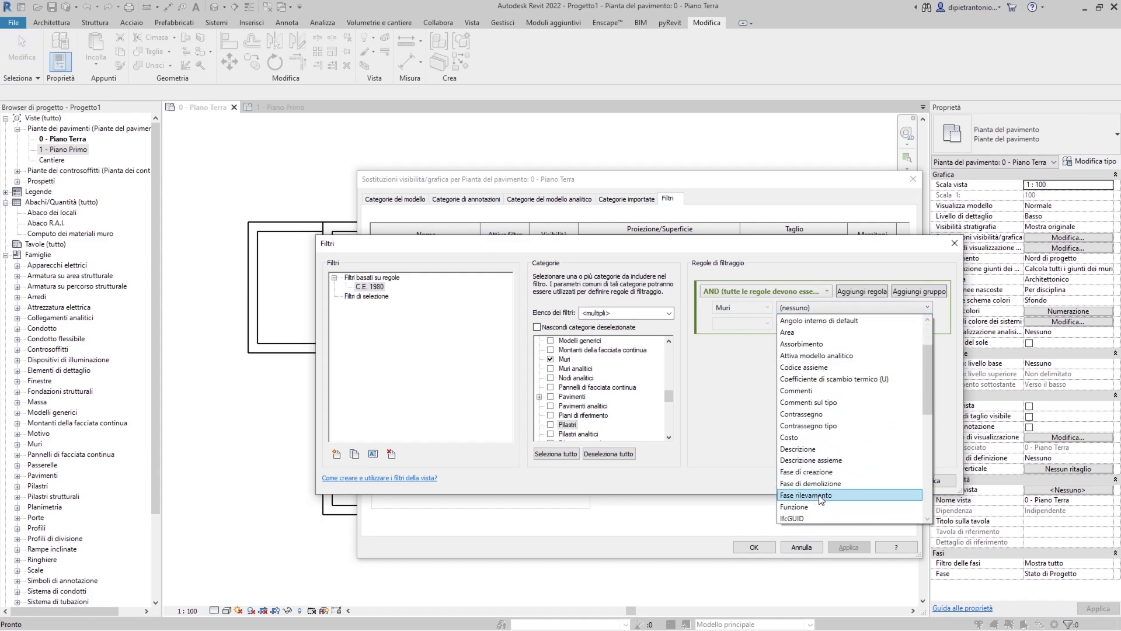
pyautogui.click(821, 496)
pyautogui.click(913, 322)
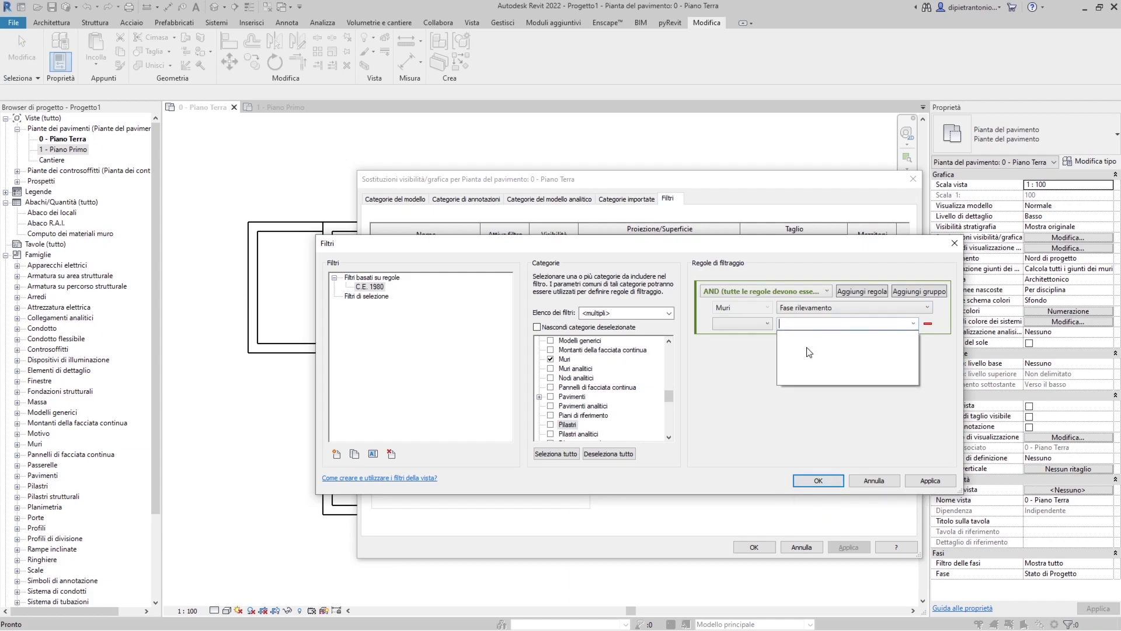
pyautogui.click(796, 323)
pyautogui.click(752, 324)
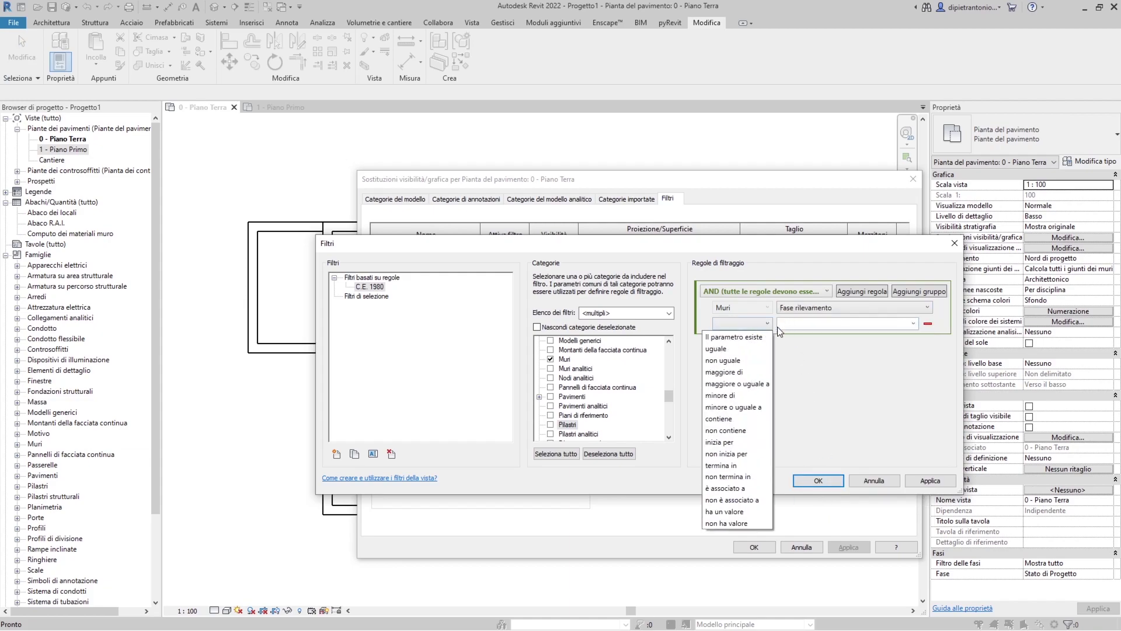
pyautogui.click(732, 351)
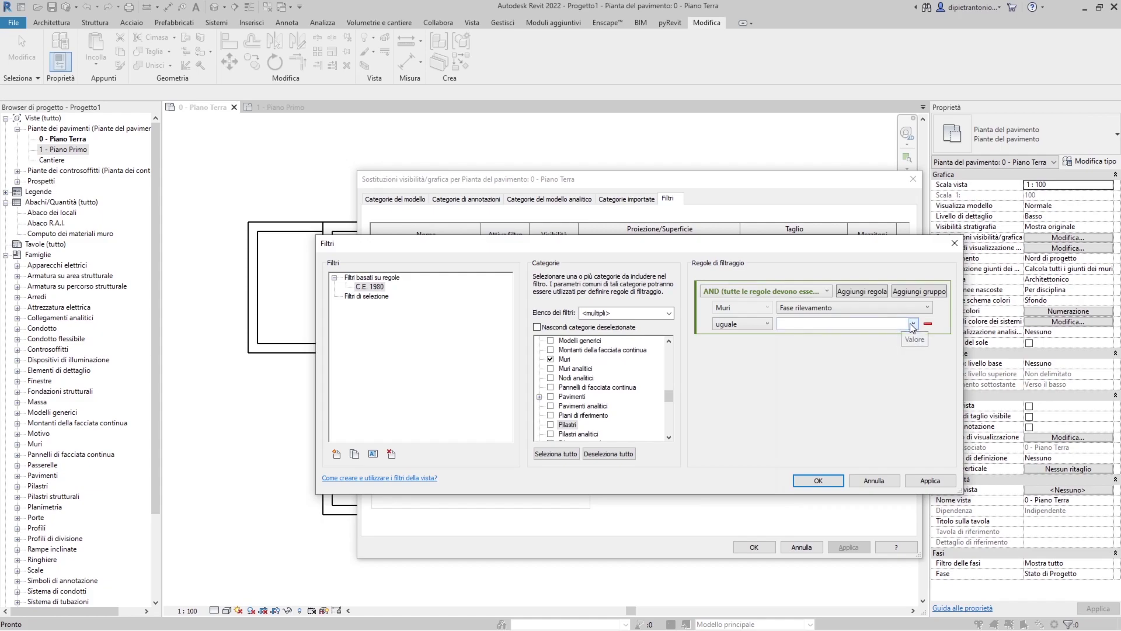
pyautogui.click(913, 324)
pyautogui.click(825, 339)
# Duplicate the C.E. 1980 filter, set its rule value to C.E. variante 1984 and rename it to match.
pyautogui.click(421, 374)
pyautogui.click(354, 454)
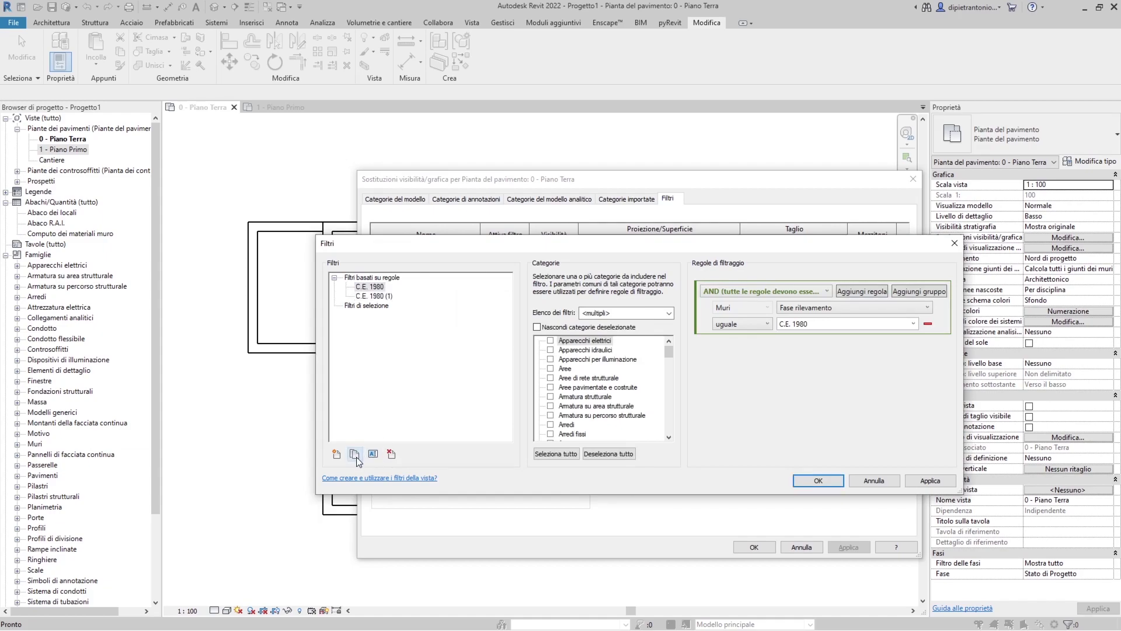
pyautogui.click(383, 297)
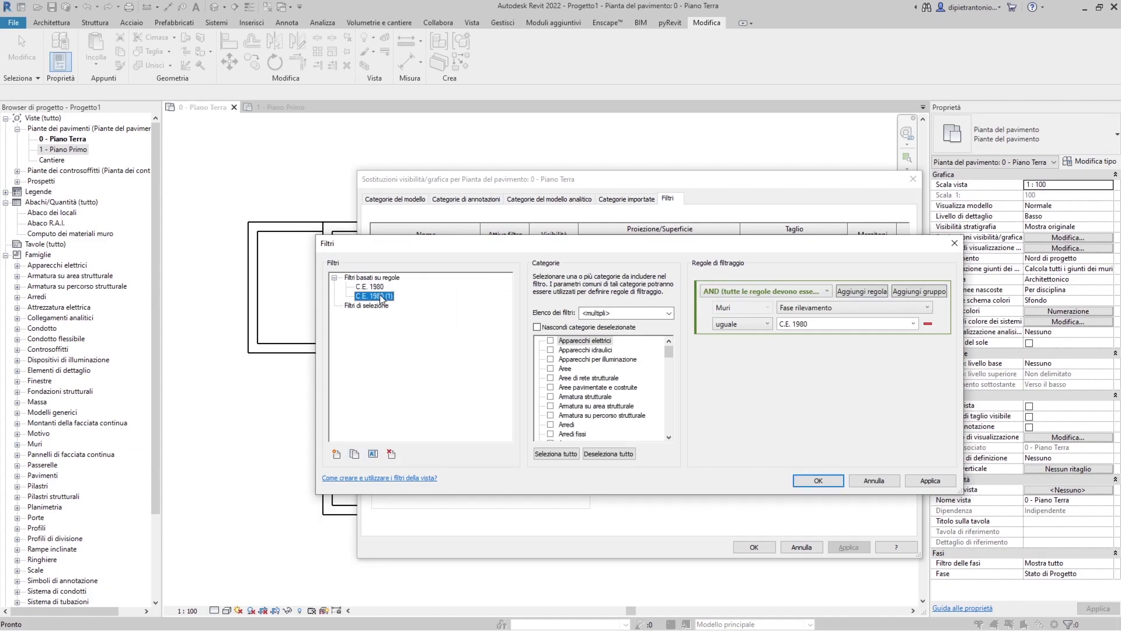
pyautogui.click(913, 324)
pyautogui.click(820, 350)
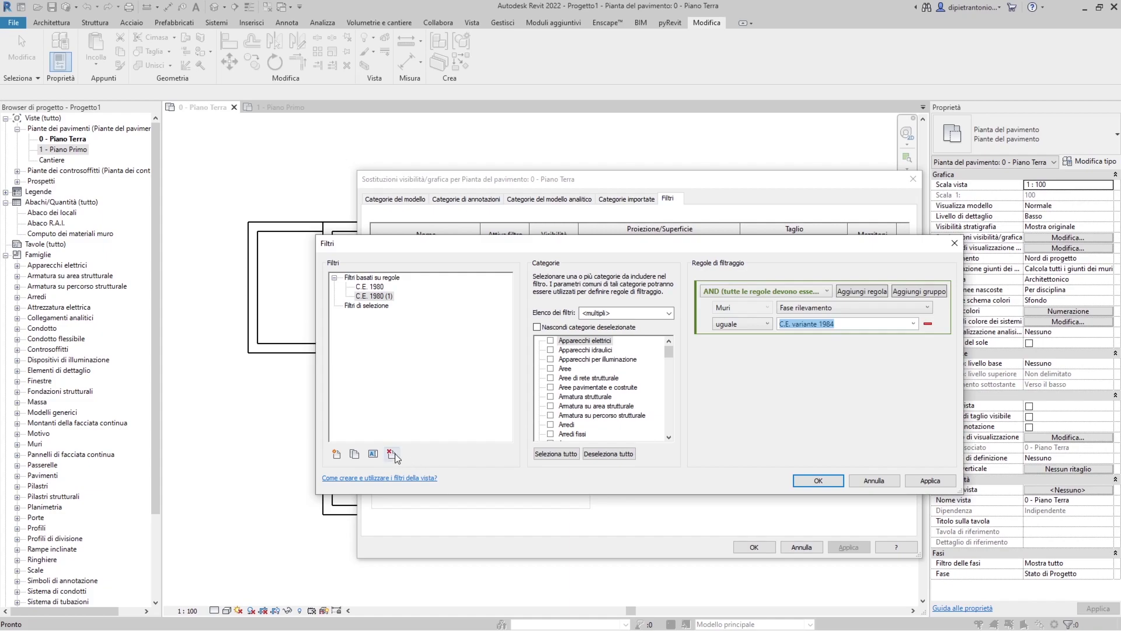
pyautogui.click(373, 455)
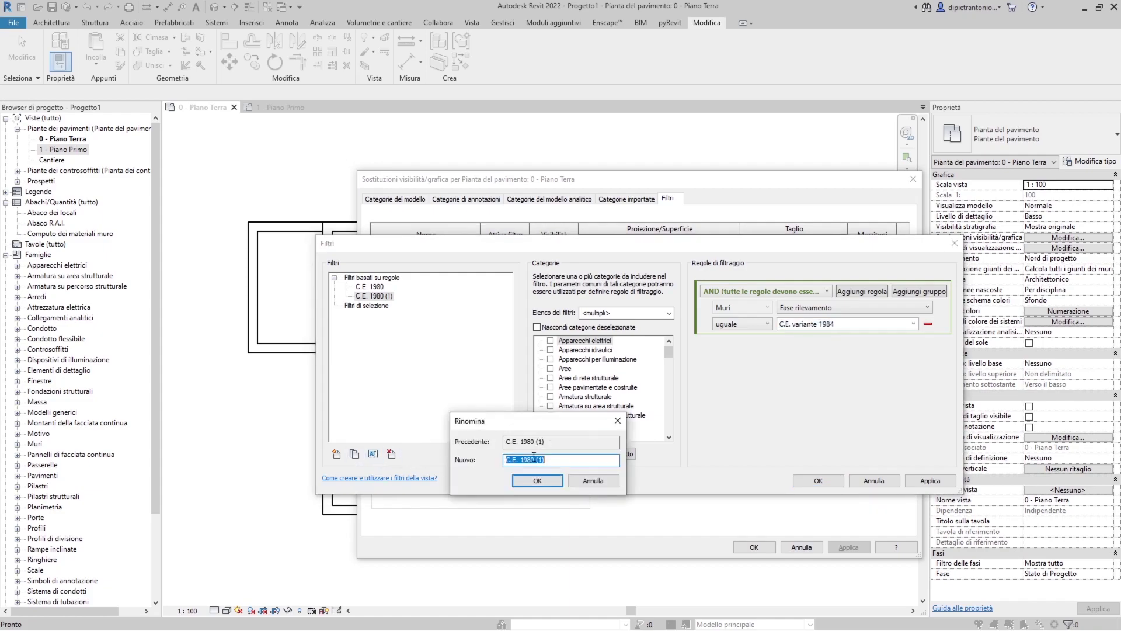
pyautogui.click(561, 461)
pyautogui.press('BackSpace')
pyautogui.press('BackSpace')
pyautogui.press('BackSpace')
pyautogui.write('84')
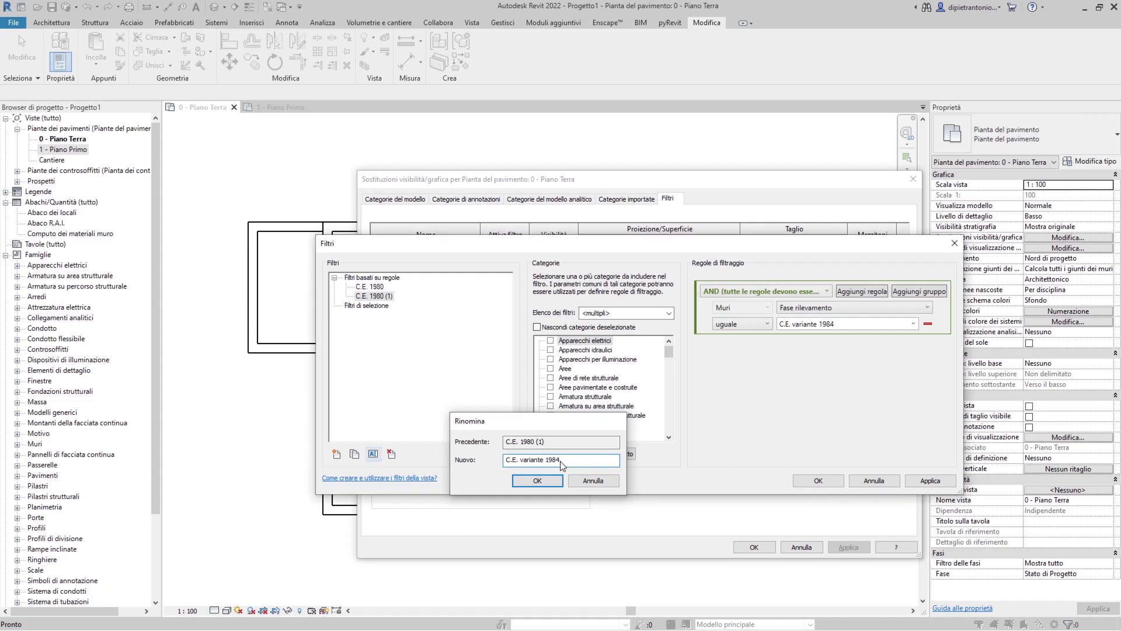
pyautogui.press('Return')
# Duplicate that filter as SCIA sanatoria 2010 with the matching rule value, then recheck the 1984 rule.
pyautogui.click(354, 454)
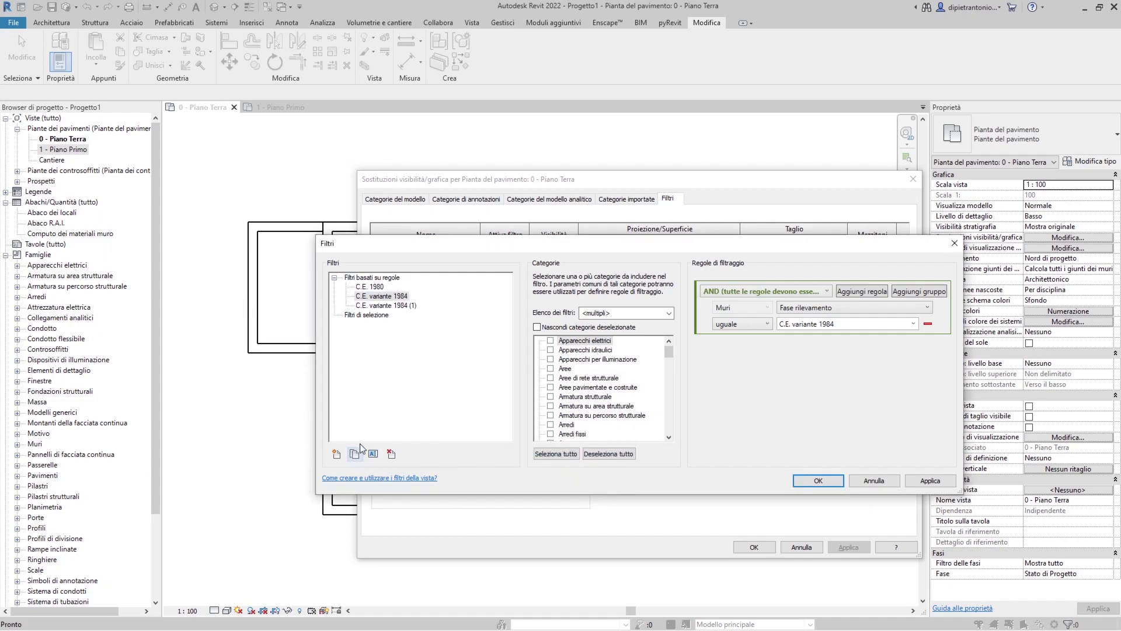
pyautogui.click(400, 305)
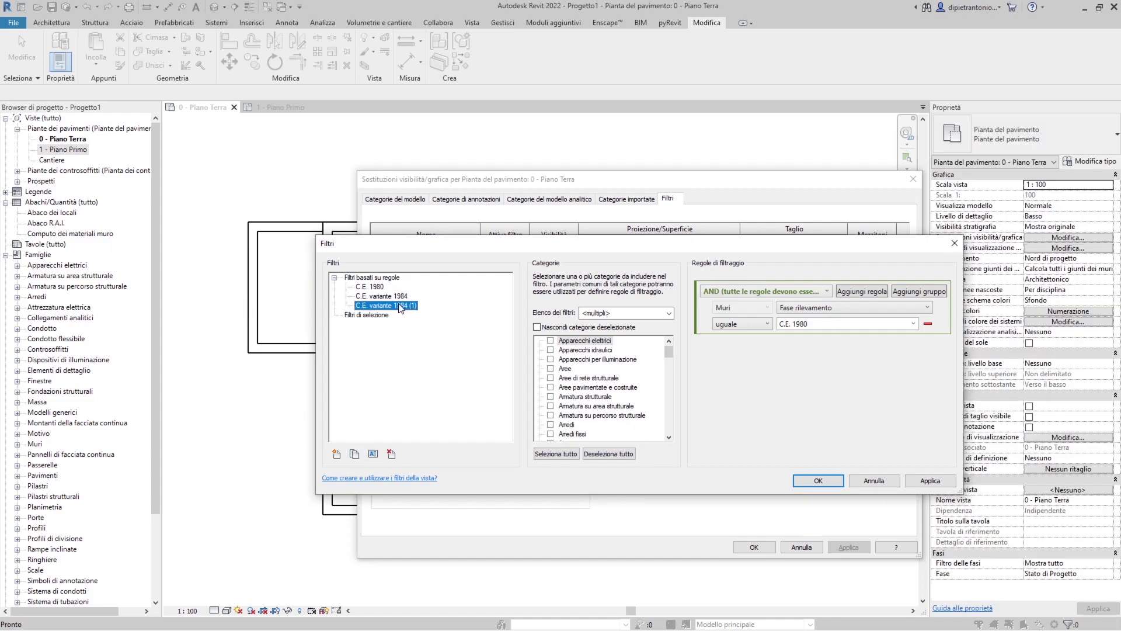
pyautogui.click(912, 323)
pyautogui.click(818, 360)
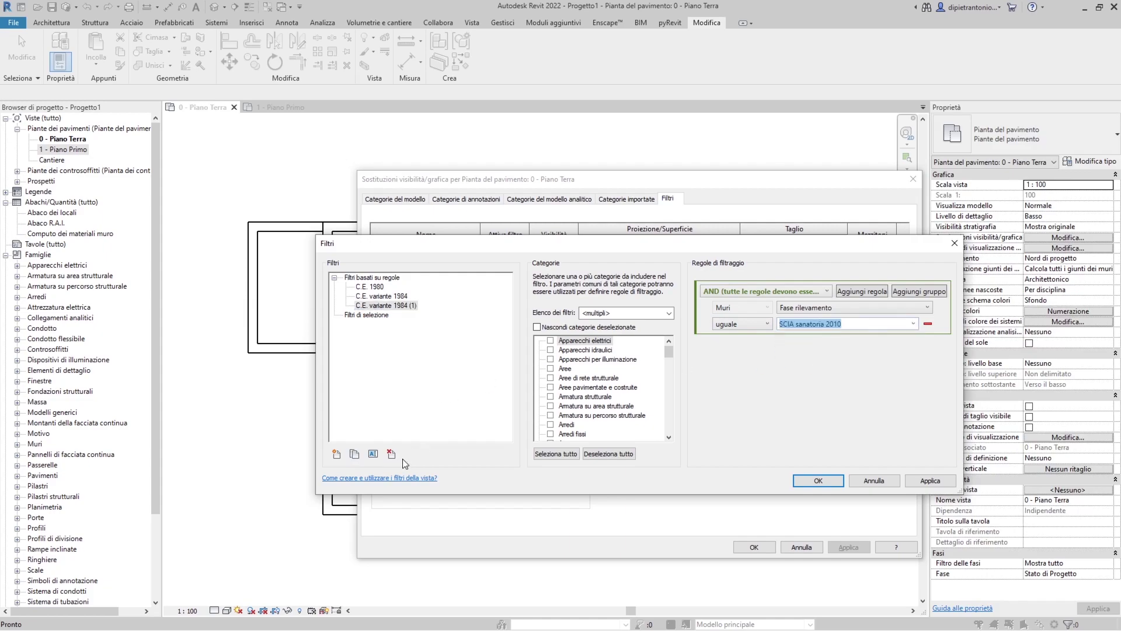
pyautogui.click(372, 453)
pyautogui.write('SCIA sanatoria 20')
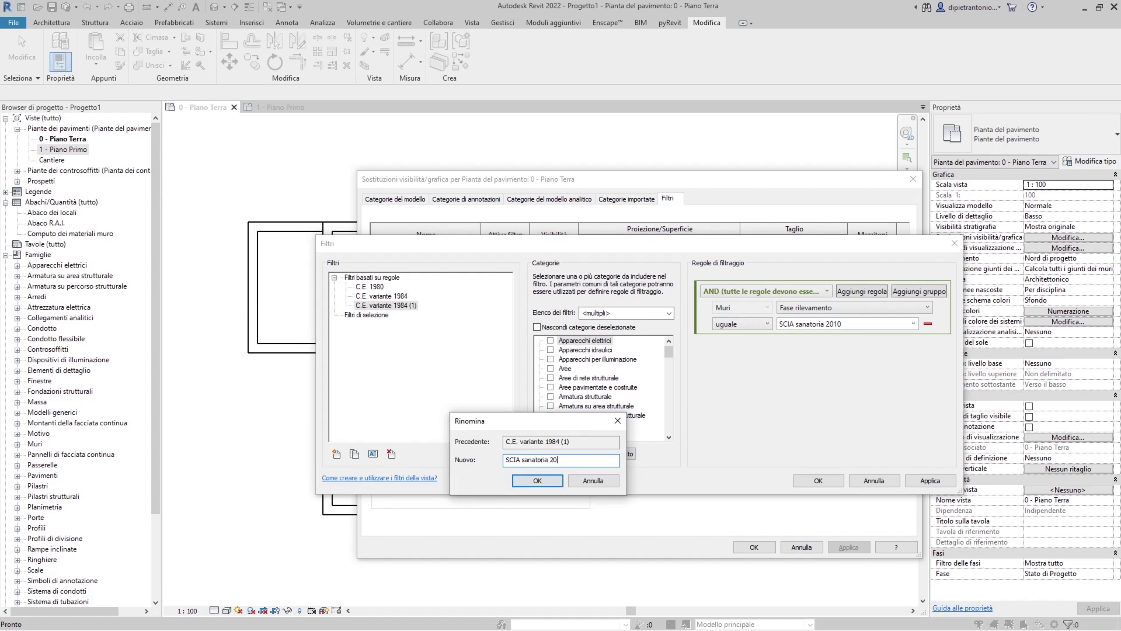
pyautogui.write('10')
pyautogui.press('Return')
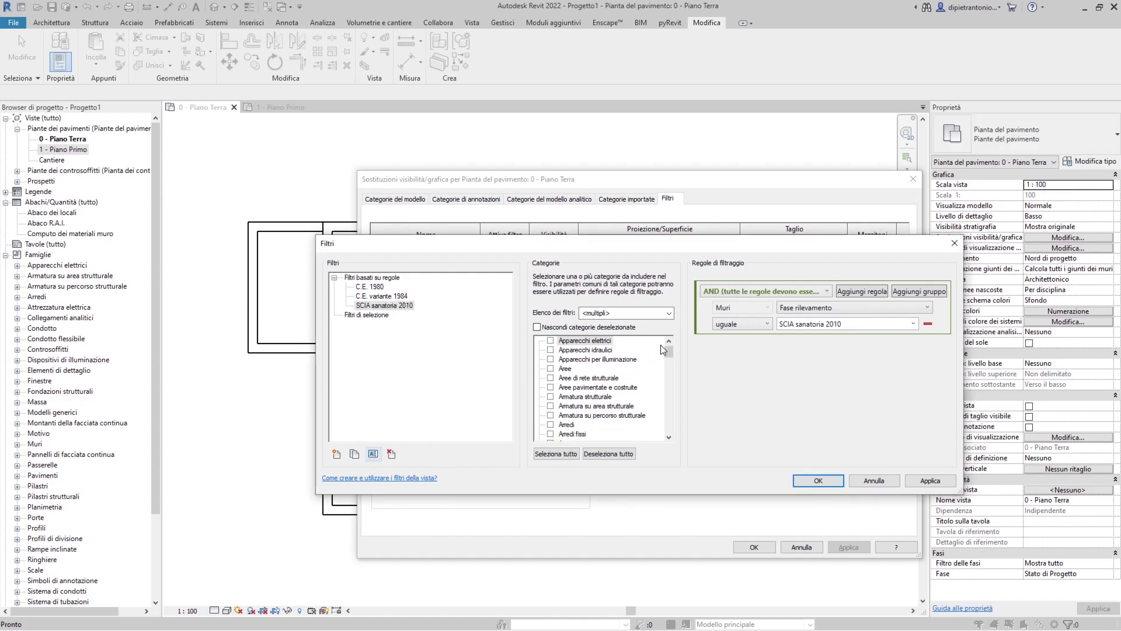
pyautogui.moveTo(668, 350); pyautogui.dragTo(668, 390)
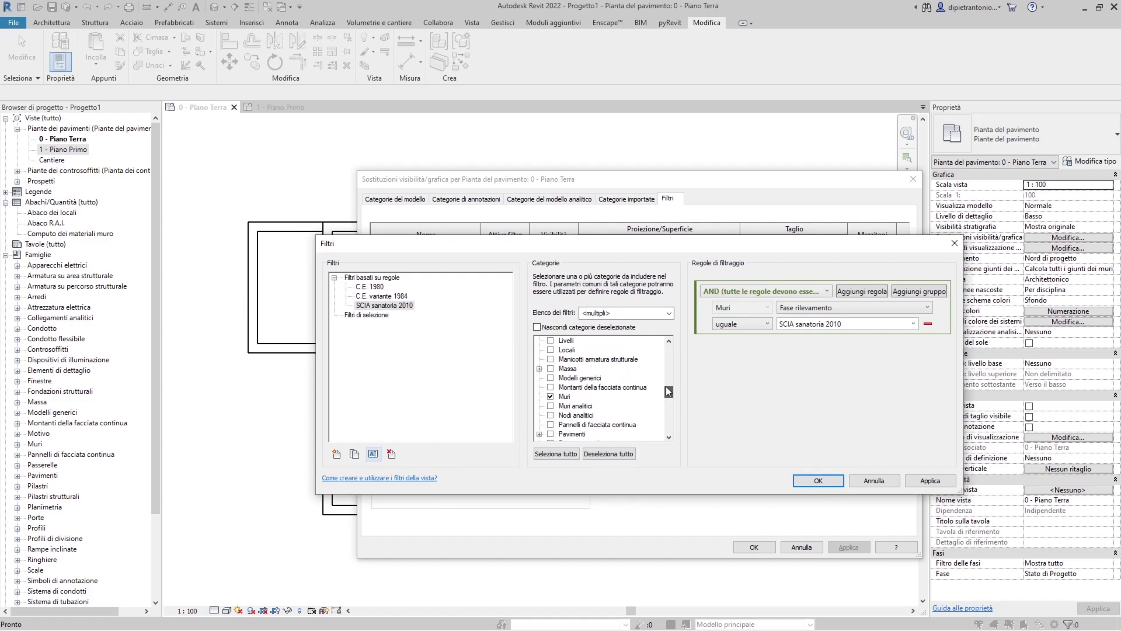
pyautogui.click(386, 296)
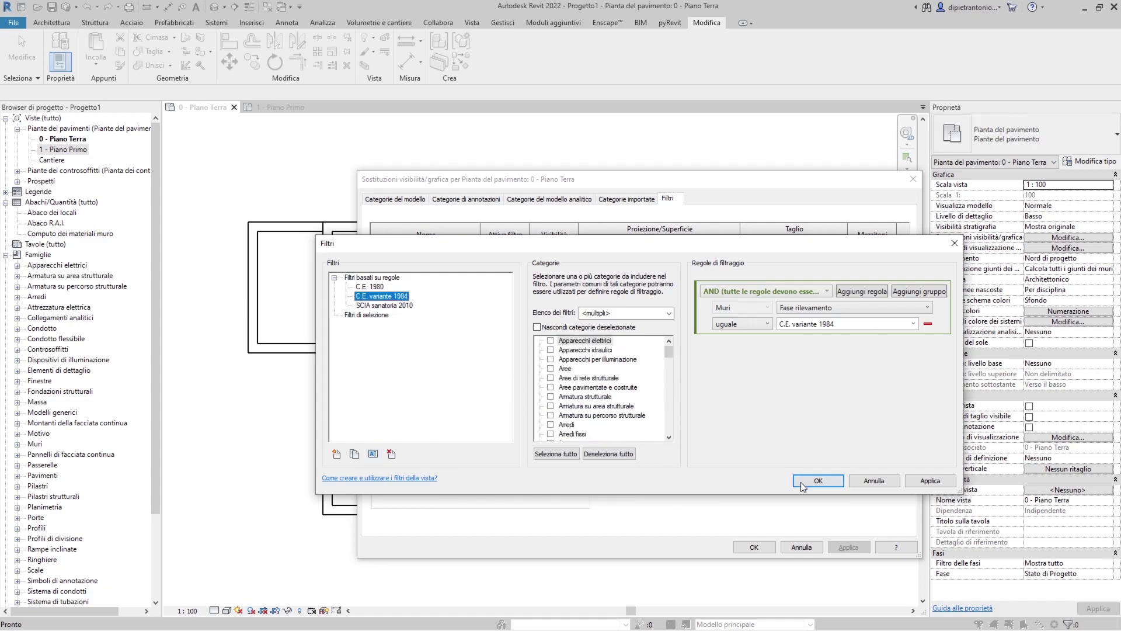
# Add the C.E. 1980, C.E. variante 1984 and SCIA sanatoria 2010 filters to the ground-floor view.
pyautogui.click(818, 480)
pyautogui.click(591, 319)
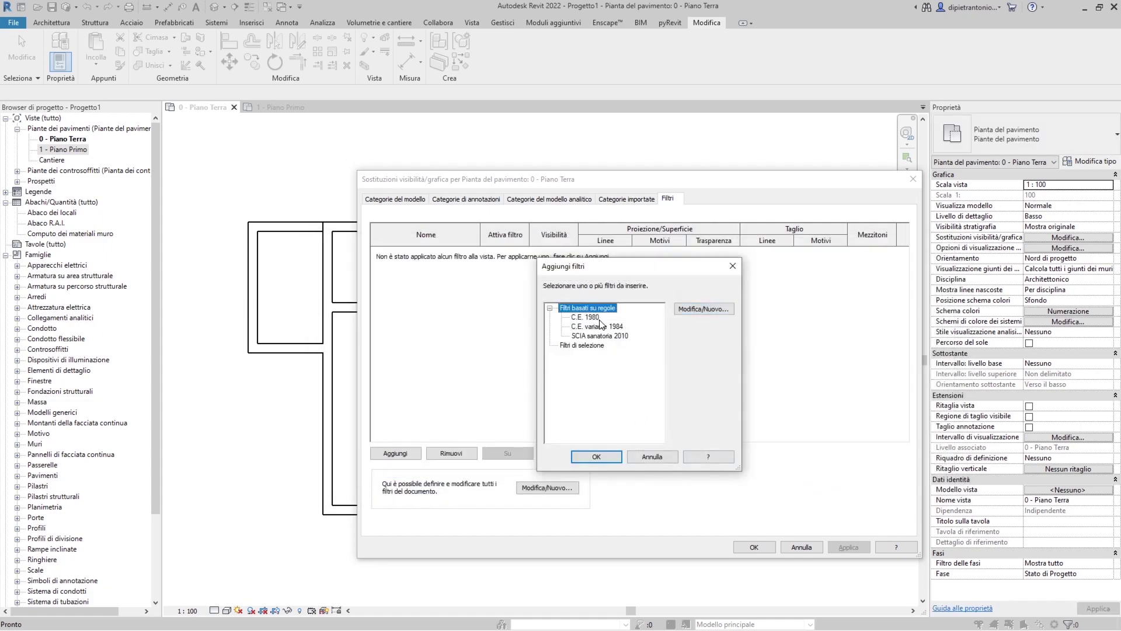
pyautogui.keyDown('shift'); pyautogui.click(591, 327); pyautogui.keyUp('shift')
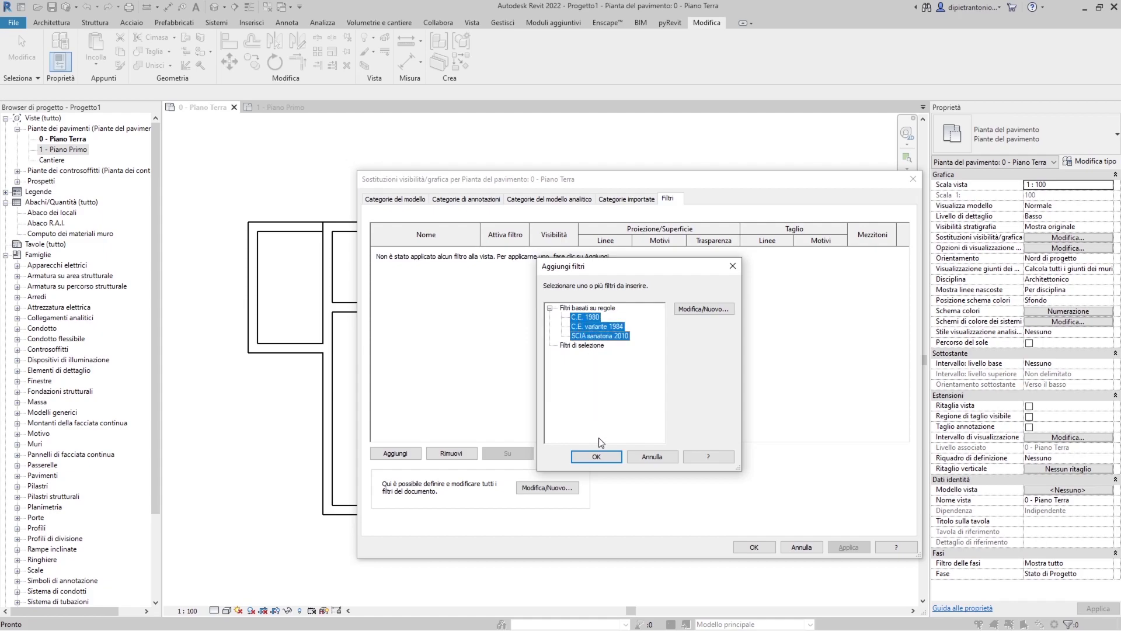
pyautogui.click(602, 456)
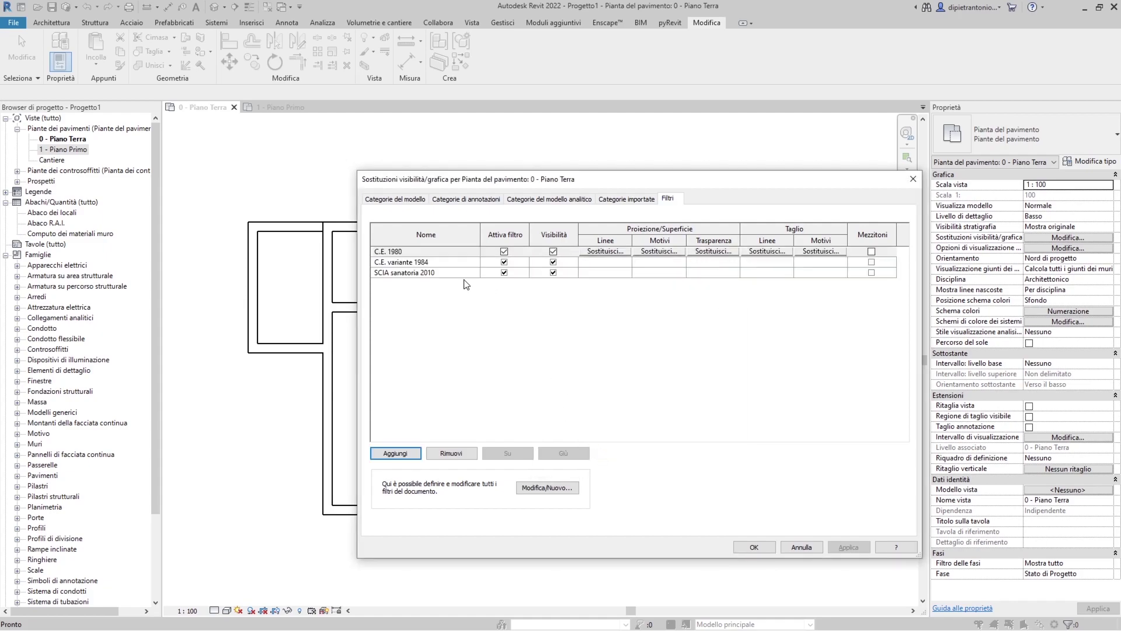
# Set a solid fill as the cut background pattern for all three filters.
pyautogui.click(435, 253)
pyautogui.keyDown('shift'); pyautogui.click(432, 273); pyautogui.keyUp('shift')
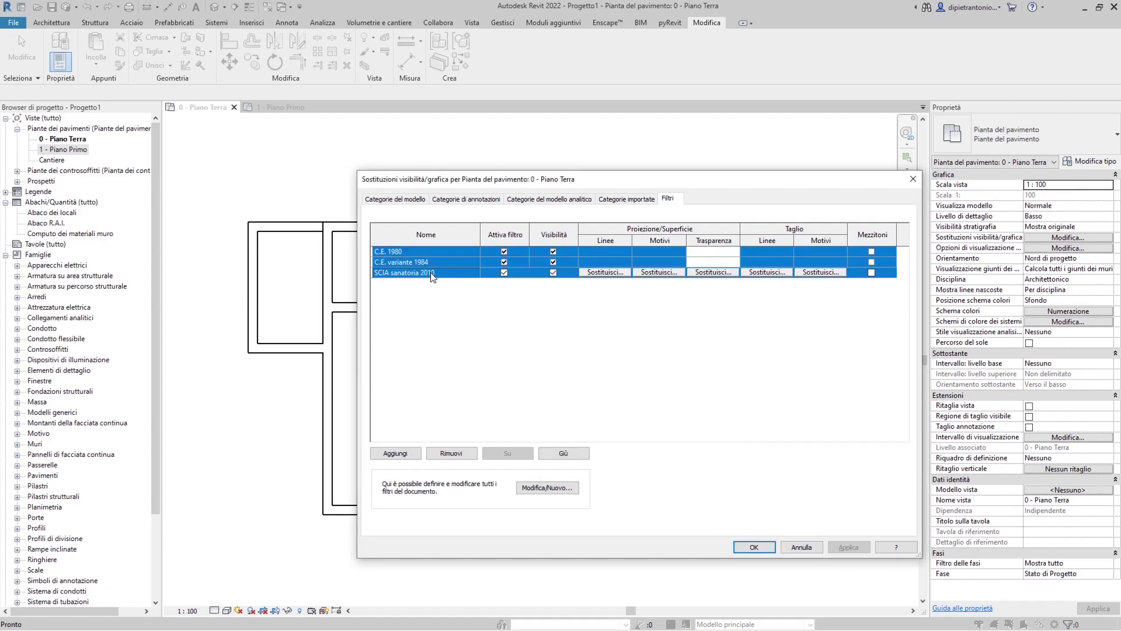
pyautogui.click(835, 251)
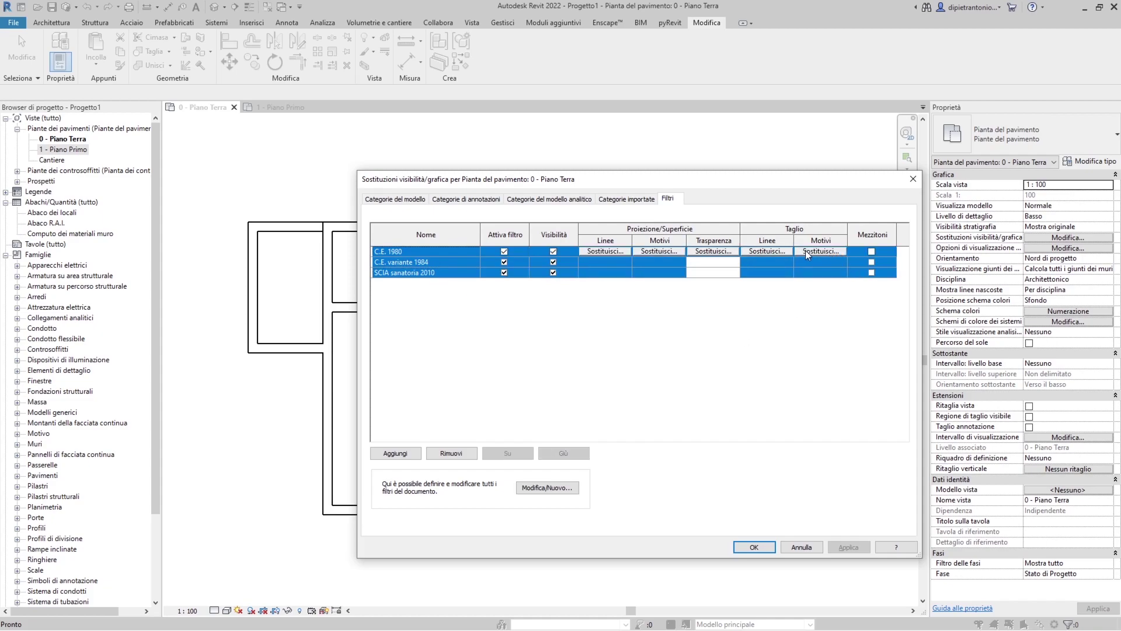
pyautogui.click(828, 251)
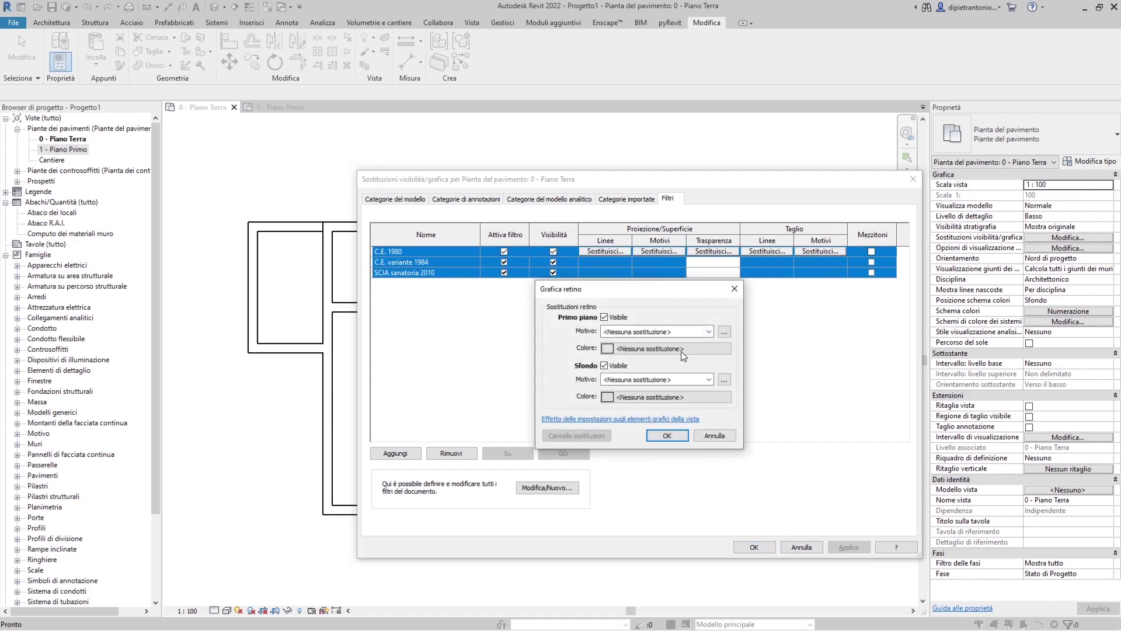
pyautogui.click(643, 381)
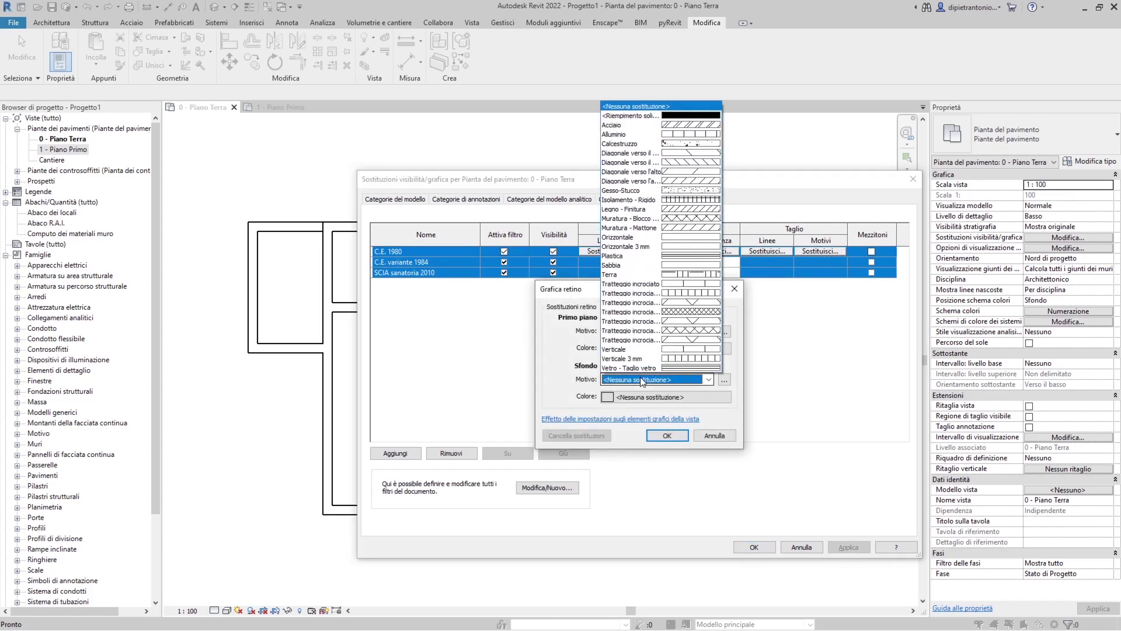
pyautogui.click(639, 120)
pyautogui.click(666, 435)
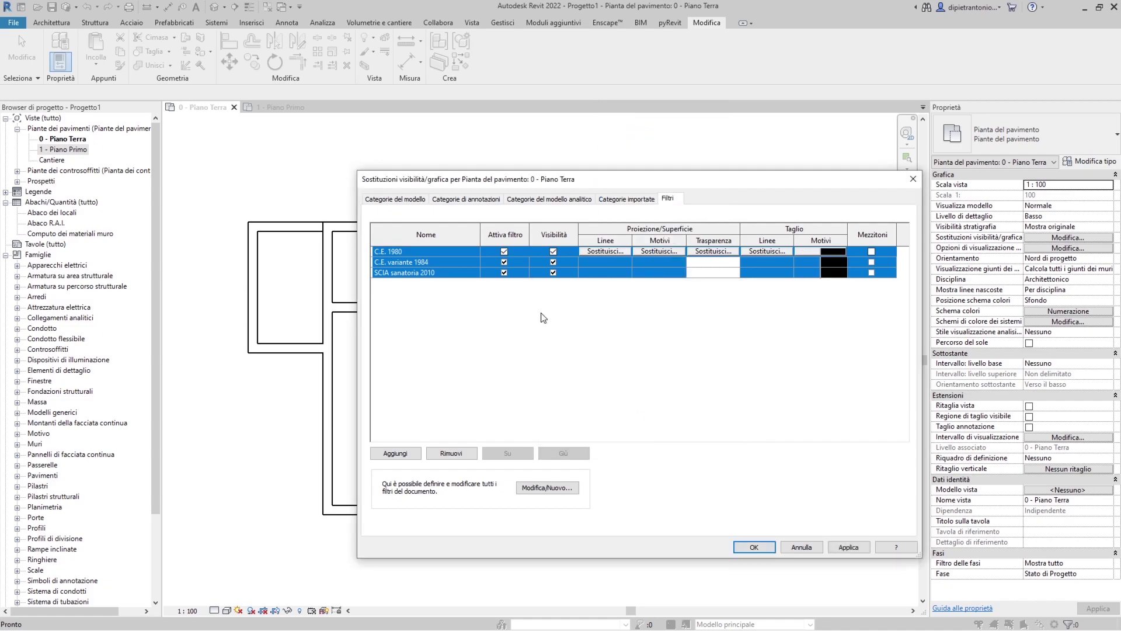
# Colour the C.E. 1980 cut fill blue.
pyautogui.click(443, 251)
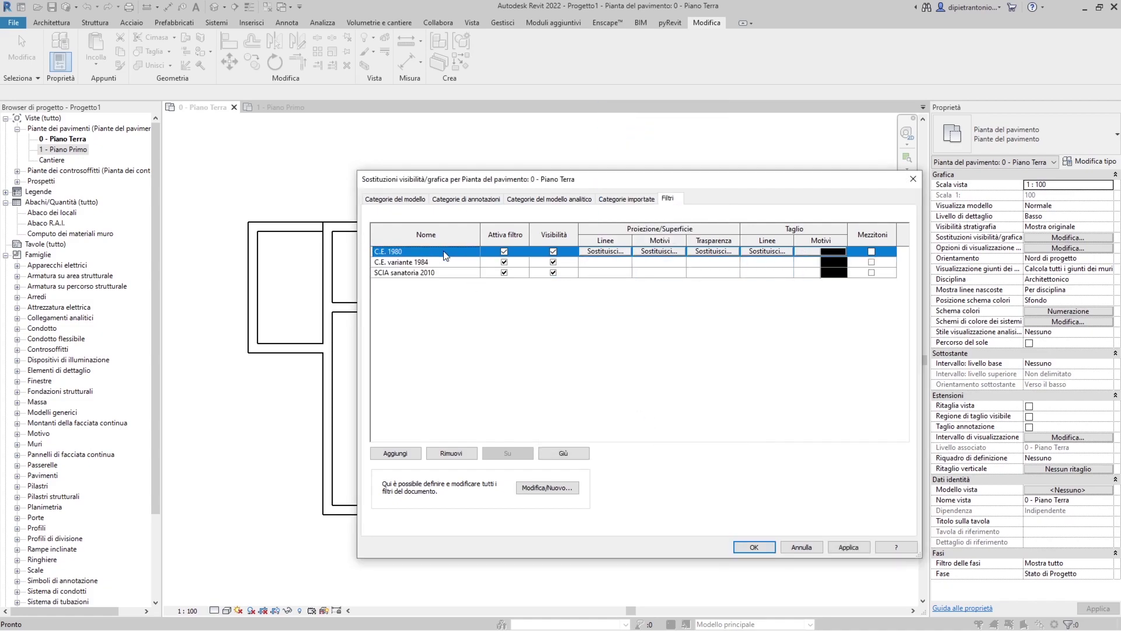
pyautogui.click(834, 251)
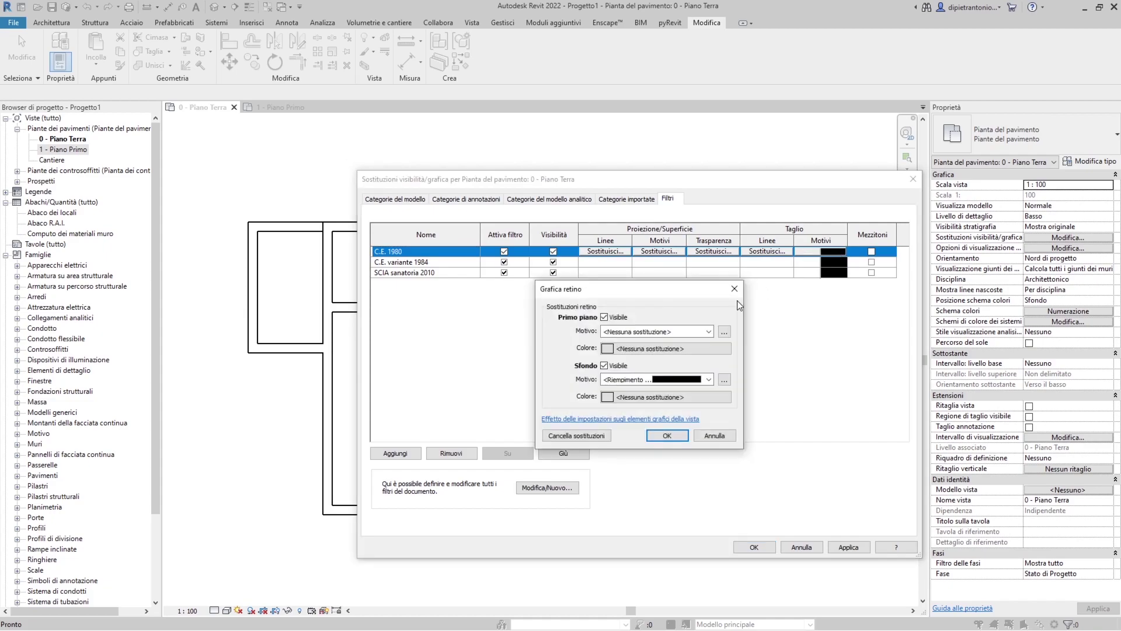
pyautogui.click(667, 396)
pyautogui.click(584, 286)
pyautogui.click(698, 464)
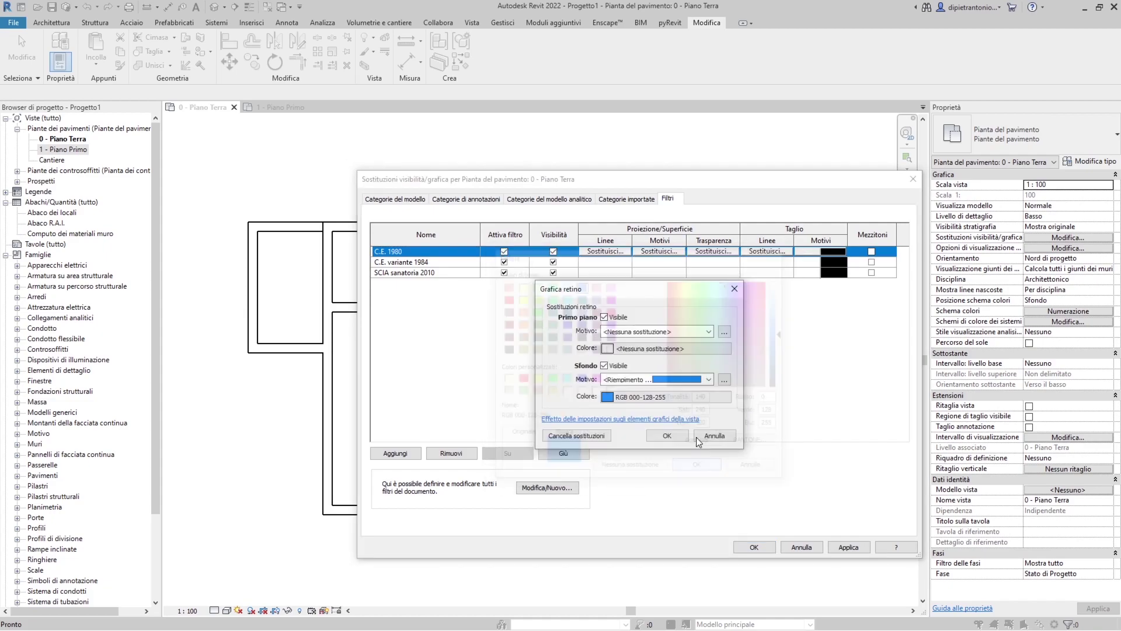
pyautogui.click(668, 435)
# Colour the C.E. variante 1984 cut fill green.
pyautogui.click(840, 264)
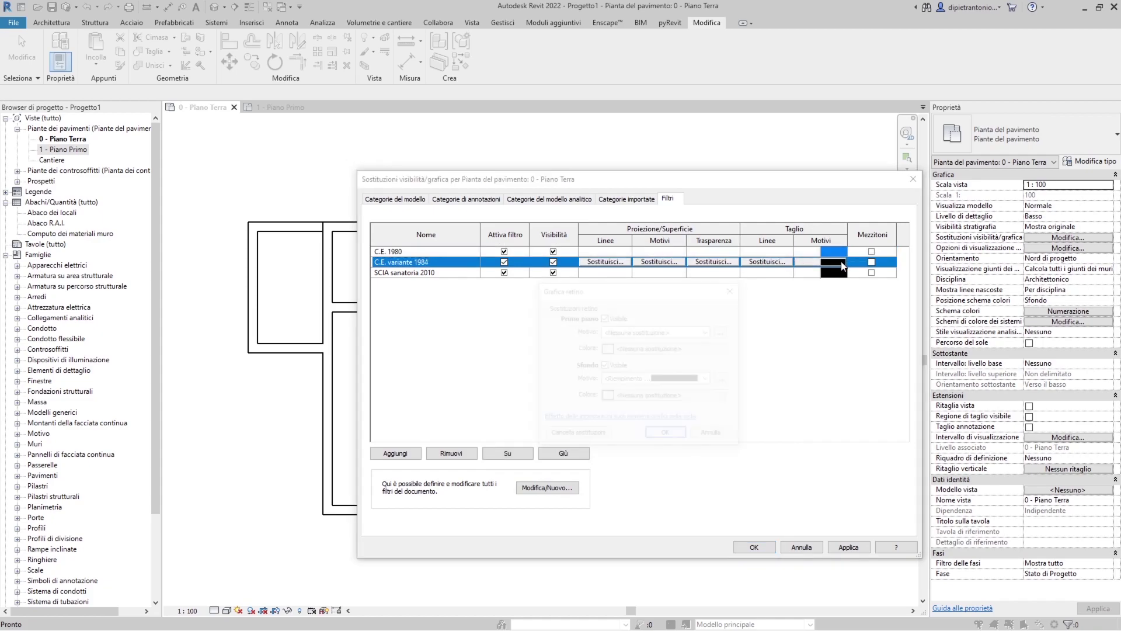
pyautogui.click(607, 395)
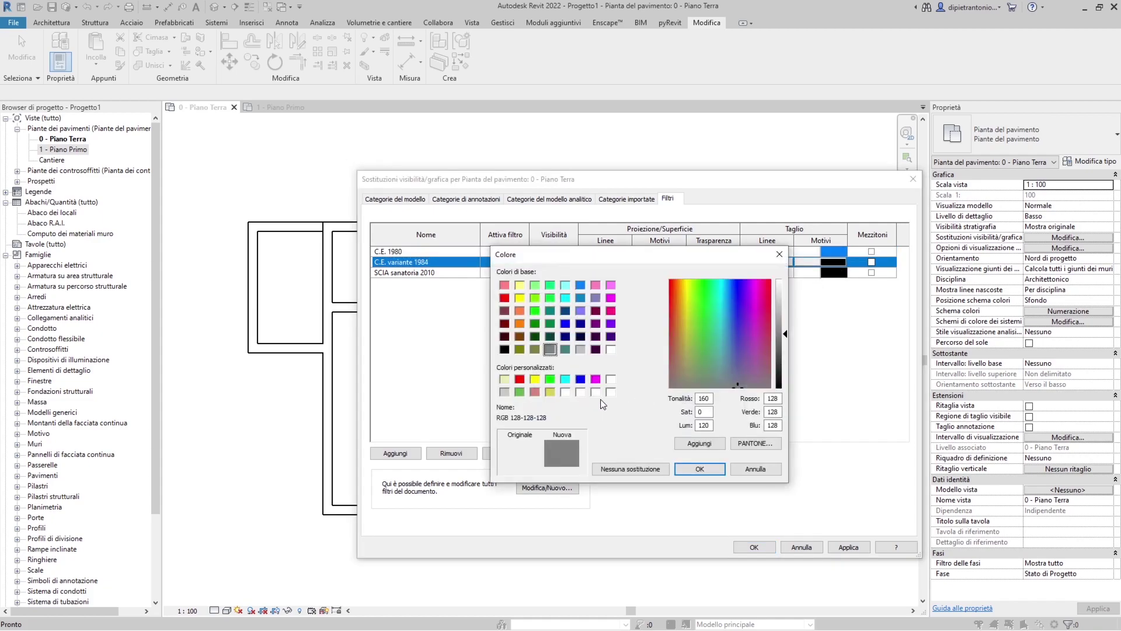
pyautogui.click(520, 392)
pyautogui.click(700, 469)
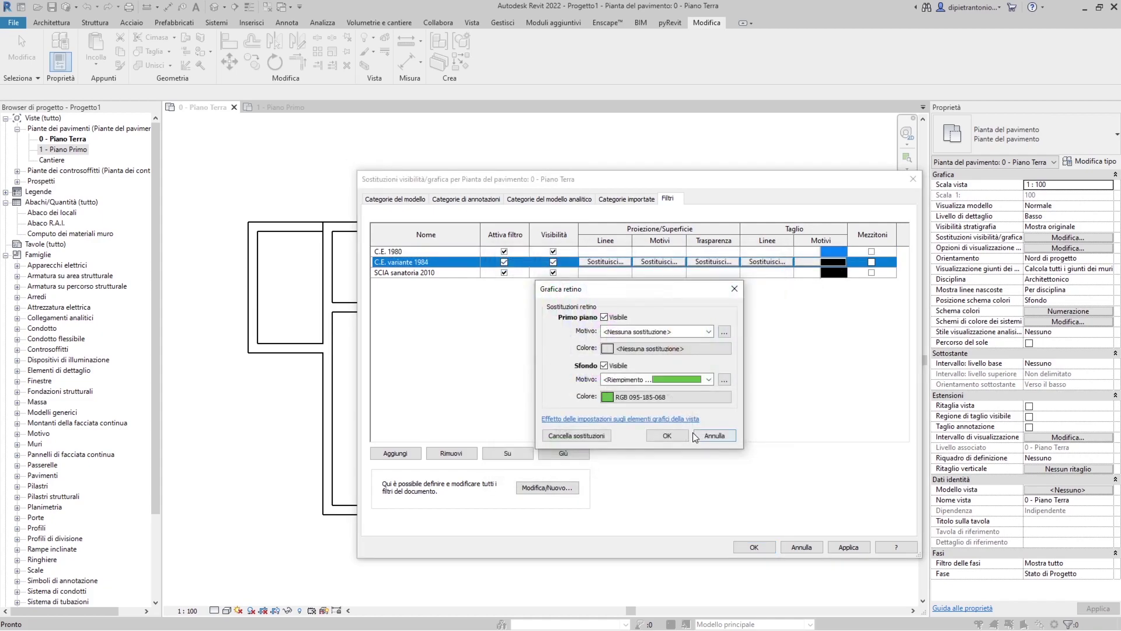
pyautogui.click(669, 435)
pyautogui.click(835, 272)
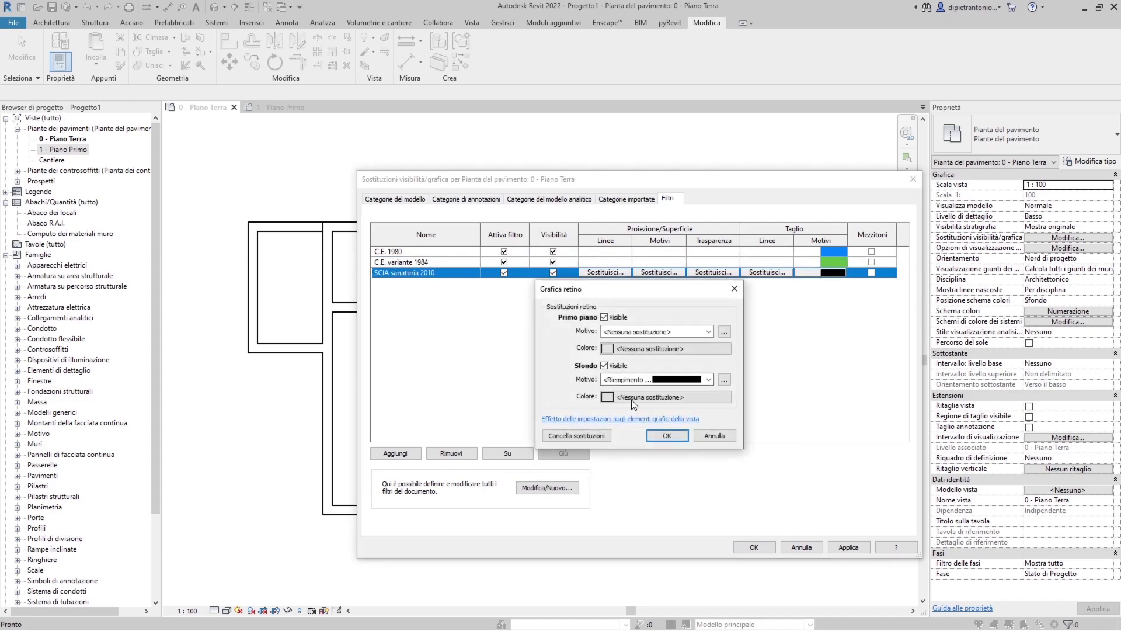
# Give SCIA sanatoria 2010 a salmon-red (RGB 215-133-121) solid cut fill.
pyautogui.click(645, 397)
pyautogui.click(535, 392)
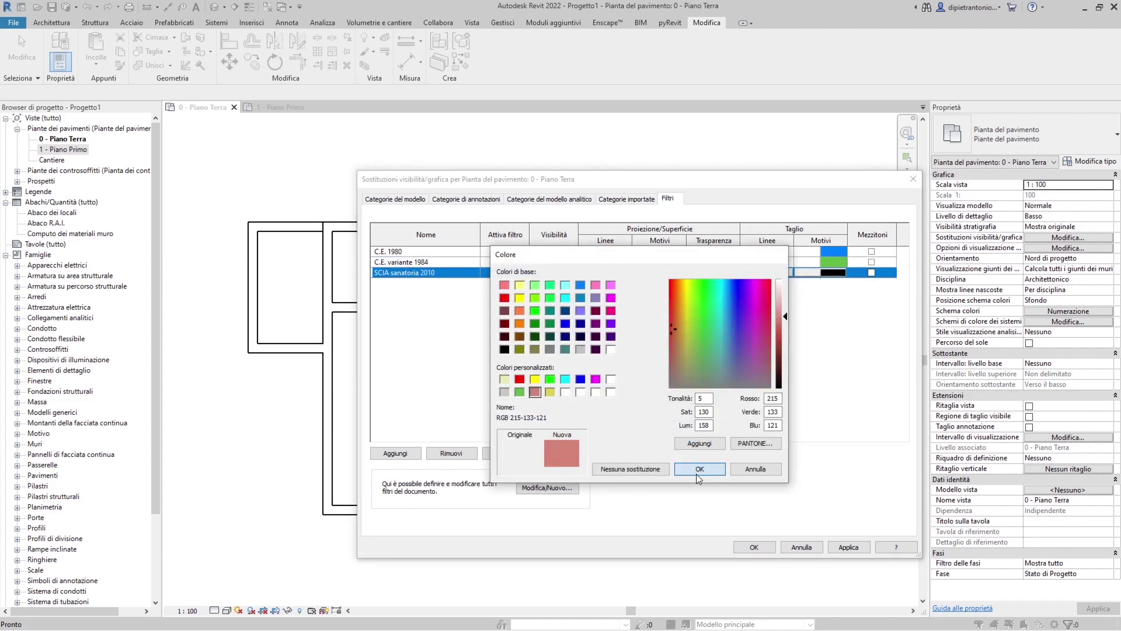
pyautogui.click(696, 474)
pyautogui.click(663, 437)
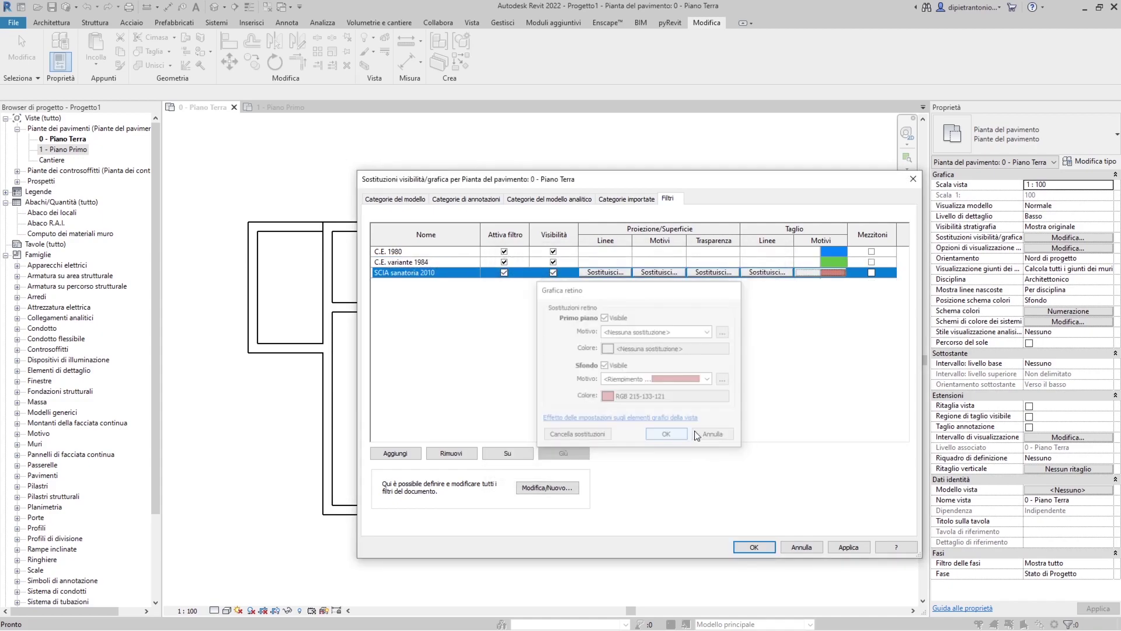
# Colour the cut lines blue for C.E. 1980 and green for C.E. variante 1984.
pyautogui.click(812, 254)
pyautogui.click(766, 251)
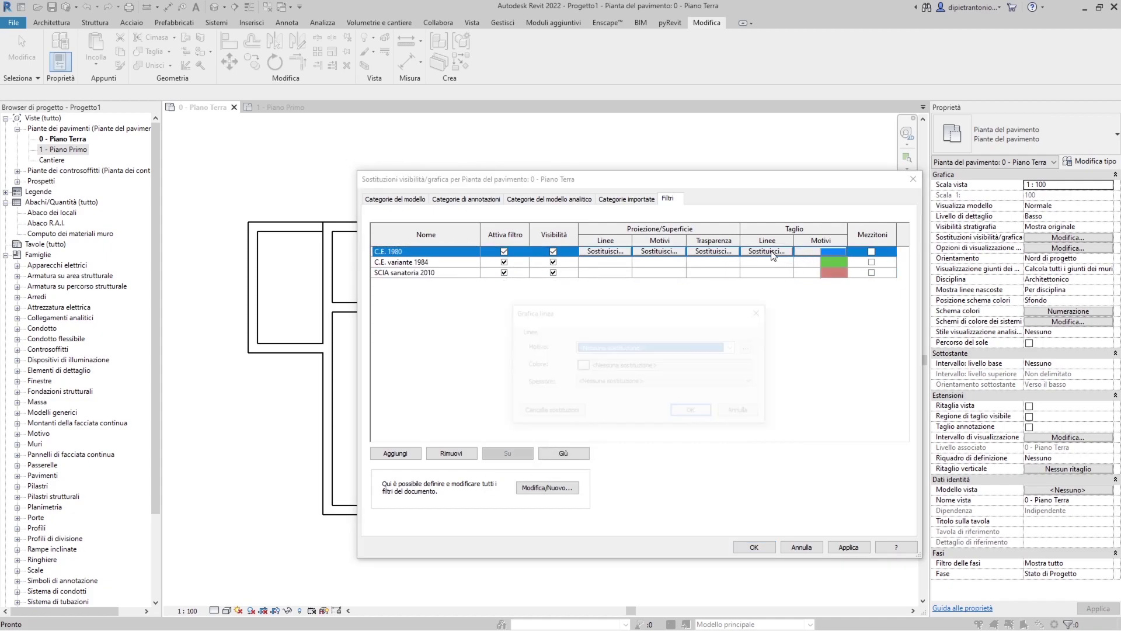
pyautogui.click(656, 368)
pyautogui.click(581, 284)
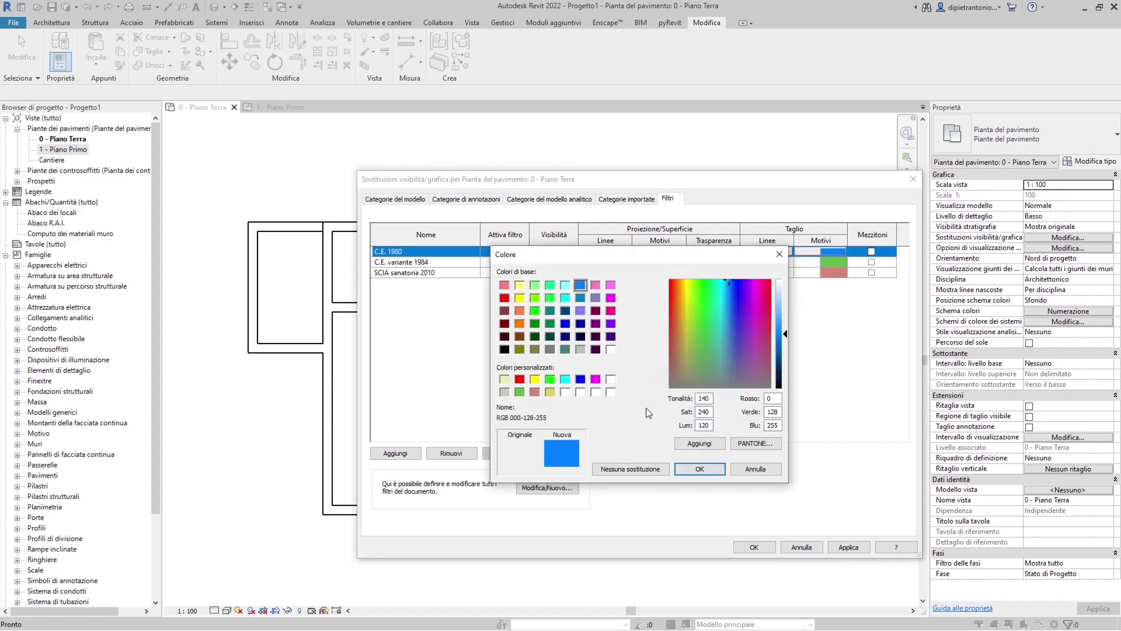
pyautogui.click(699, 468)
pyautogui.click(693, 413)
pyautogui.click(767, 262)
pyautogui.click(656, 365)
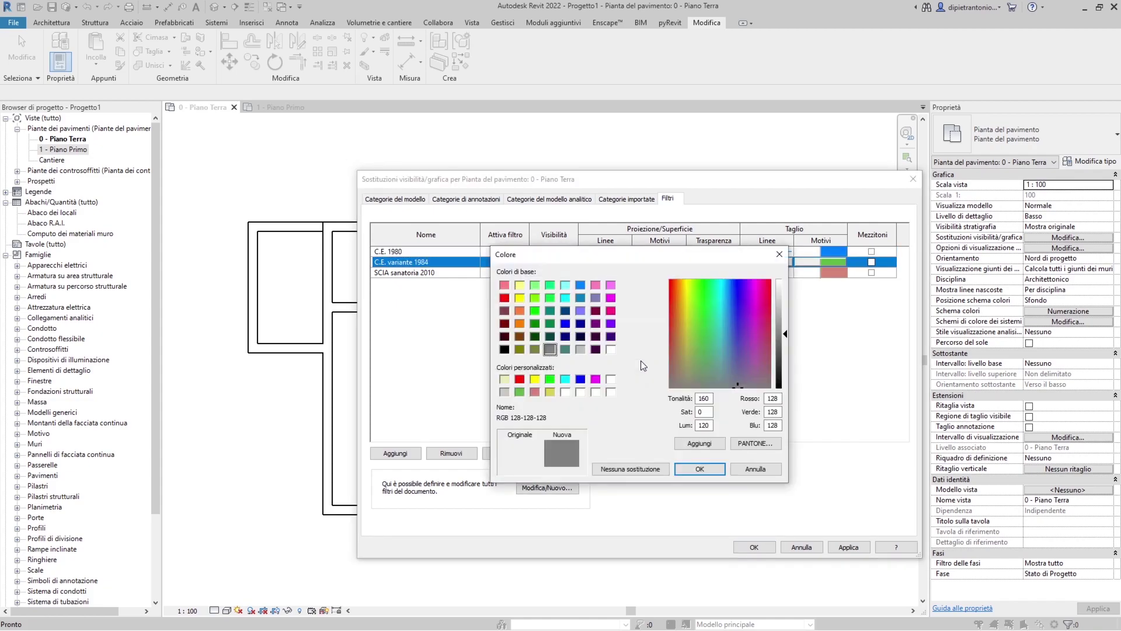
pyautogui.click(505, 379)
pyautogui.click(700, 469)
pyautogui.click(693, 412)
# Give SCIA sanatoria 2010 pink cut lines and apply all overrides to the plan.
pyautogui.click(766, 272)
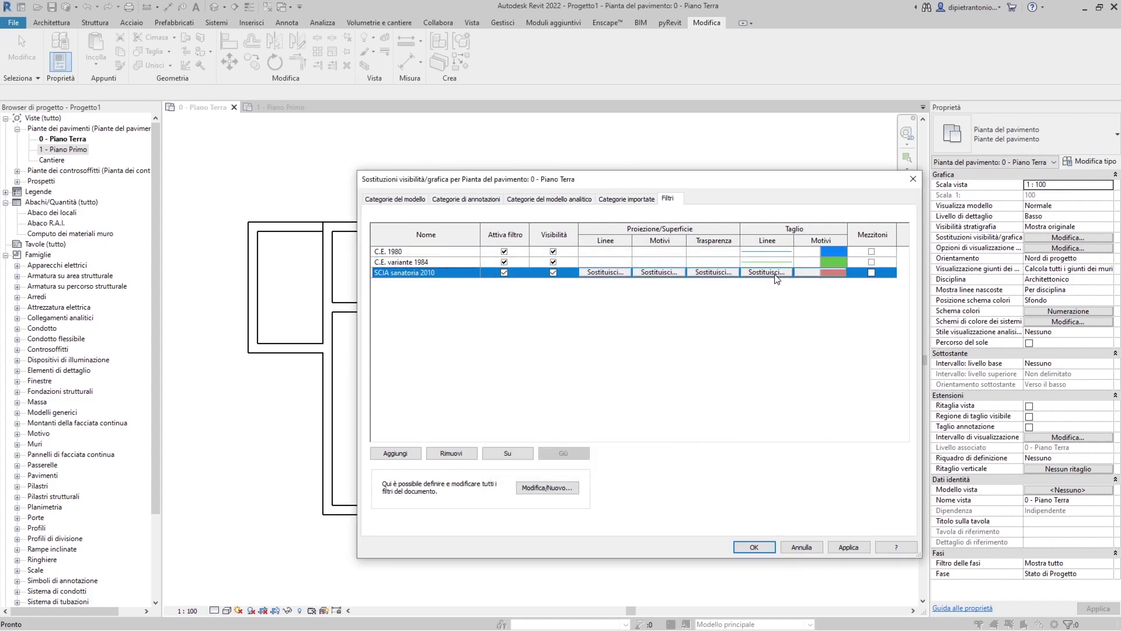
pyautogui.click(657, 365)
pyautogui.click(534, 392)
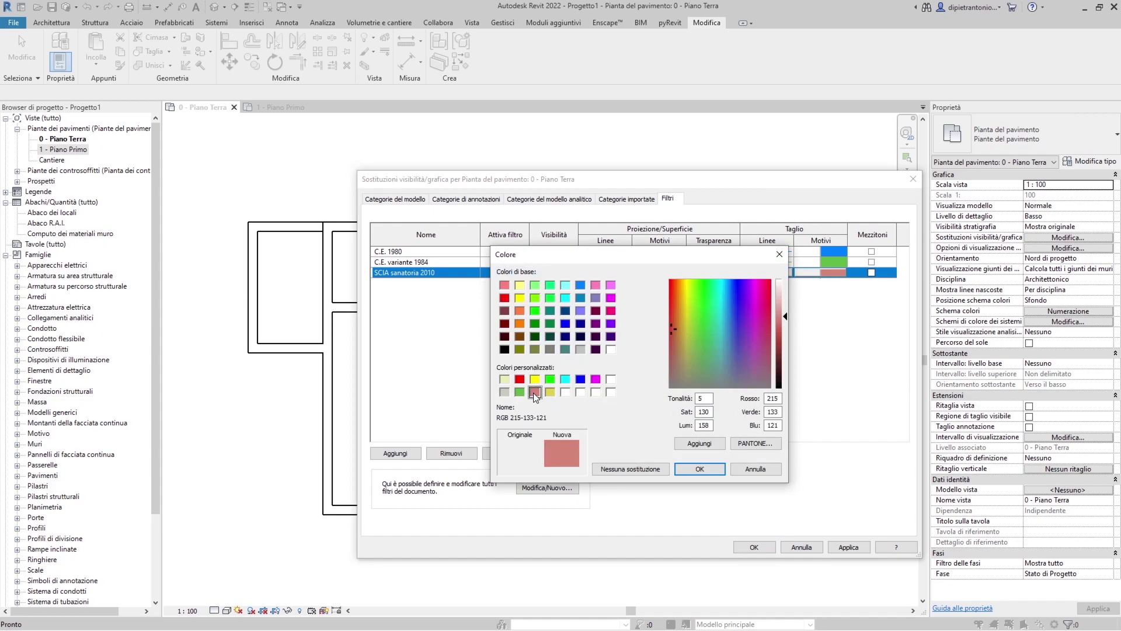
pyautogui.click(700, 469)
pyautogui.click(693, 411)
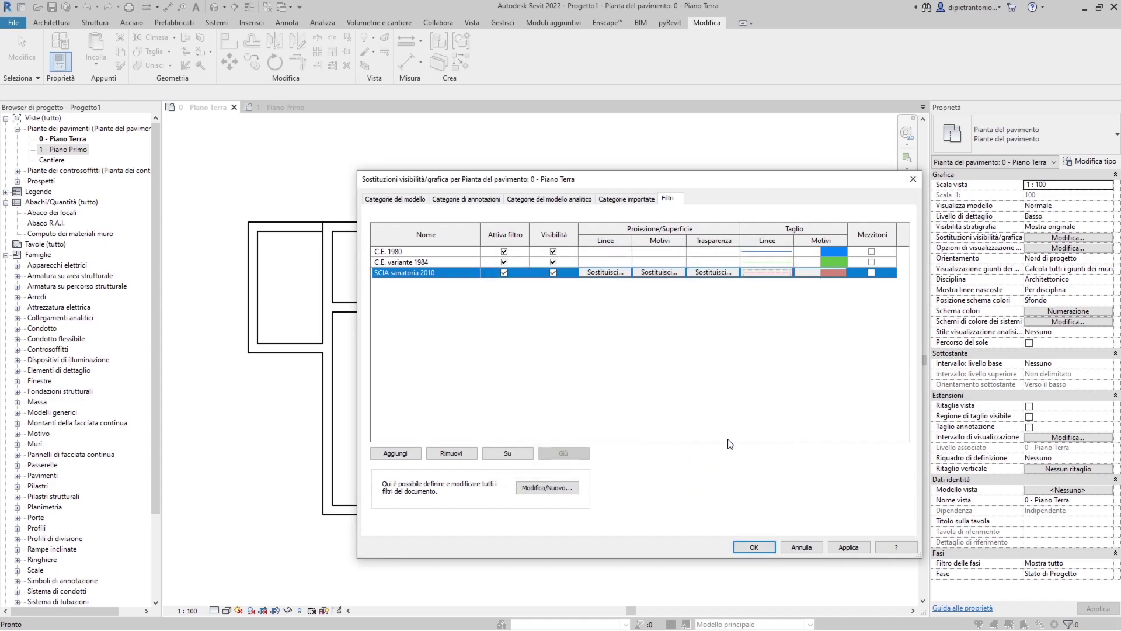
pyautogui.click(847, 548)
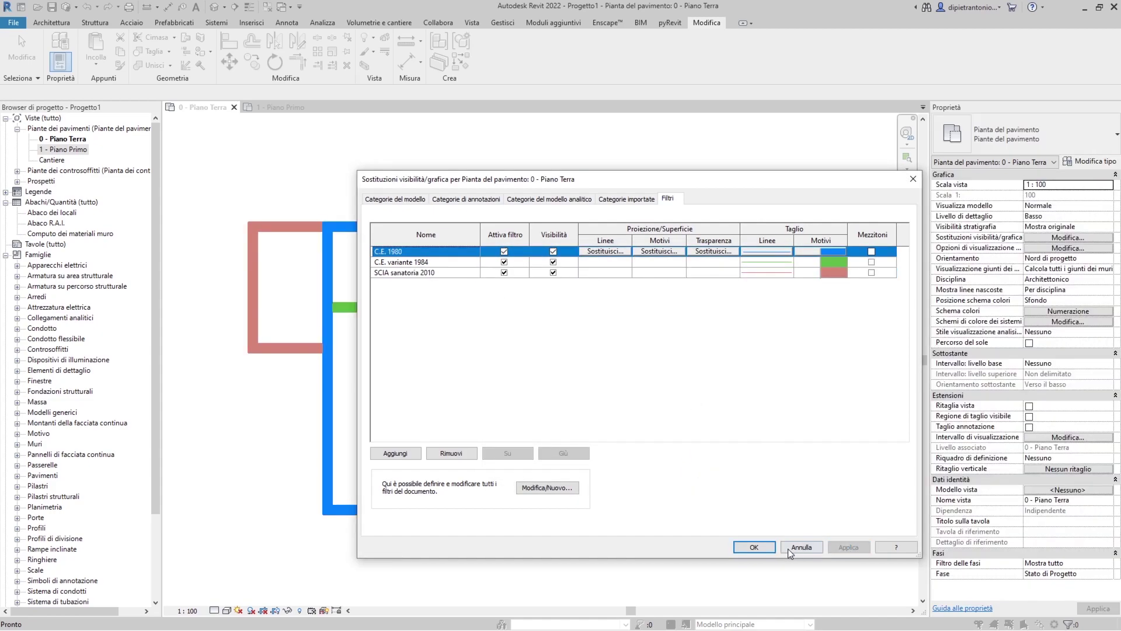
pyautogui.click(765, 548)
pyautogui.scroll(-2, 622, 465)
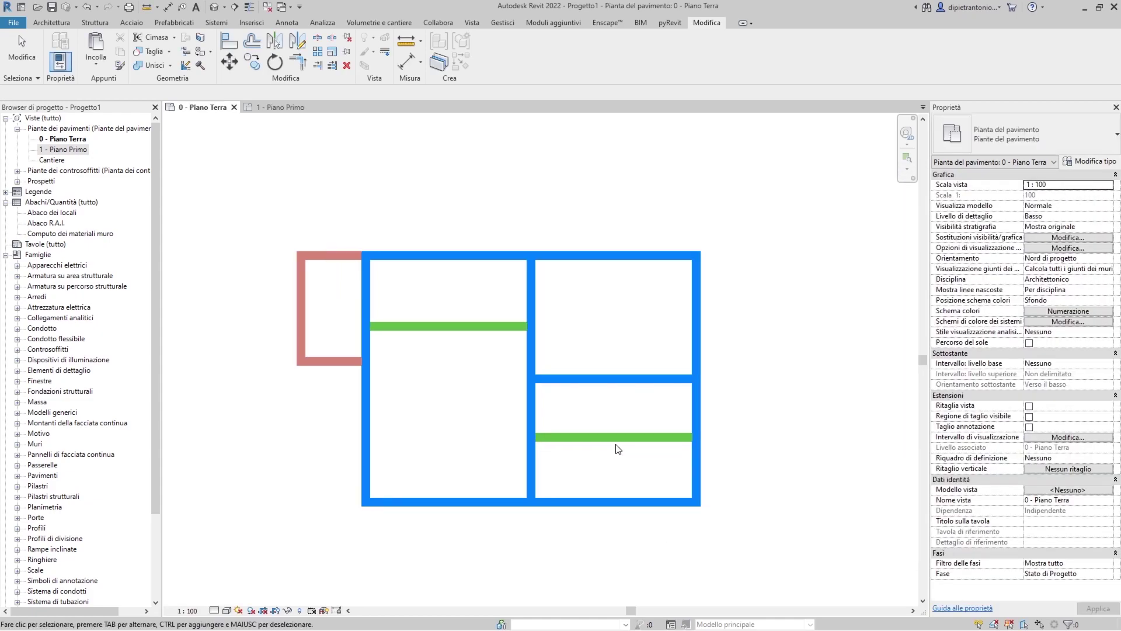
pyautogui.scroll(1, 580, 441)
pyautogui.scroll(1, 596, 445)
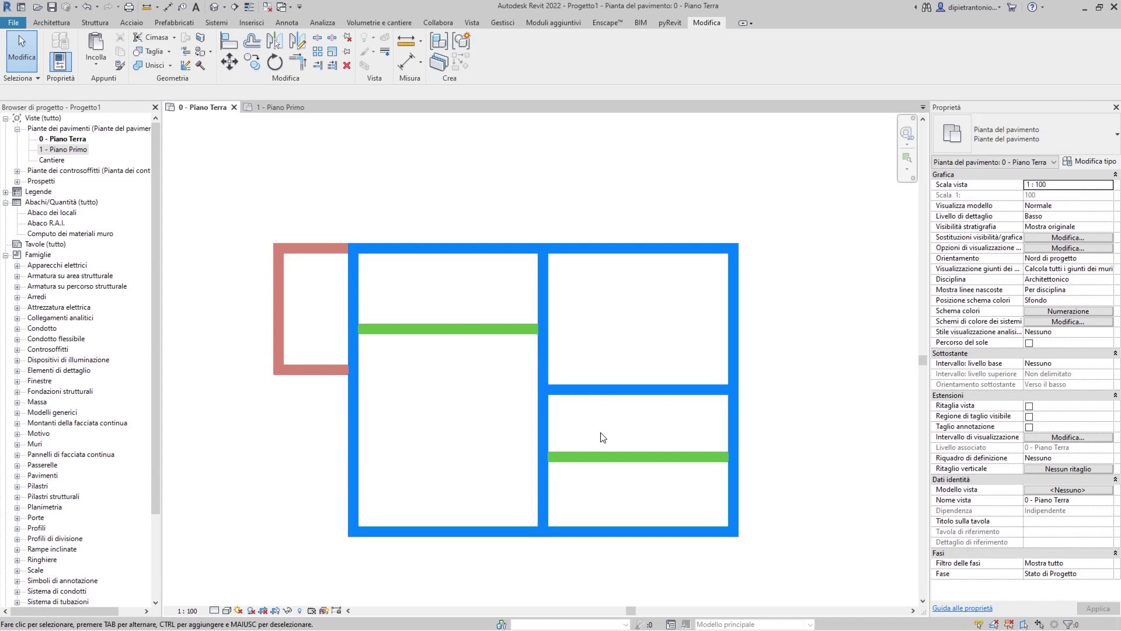
pyautogui.click(604, 387)
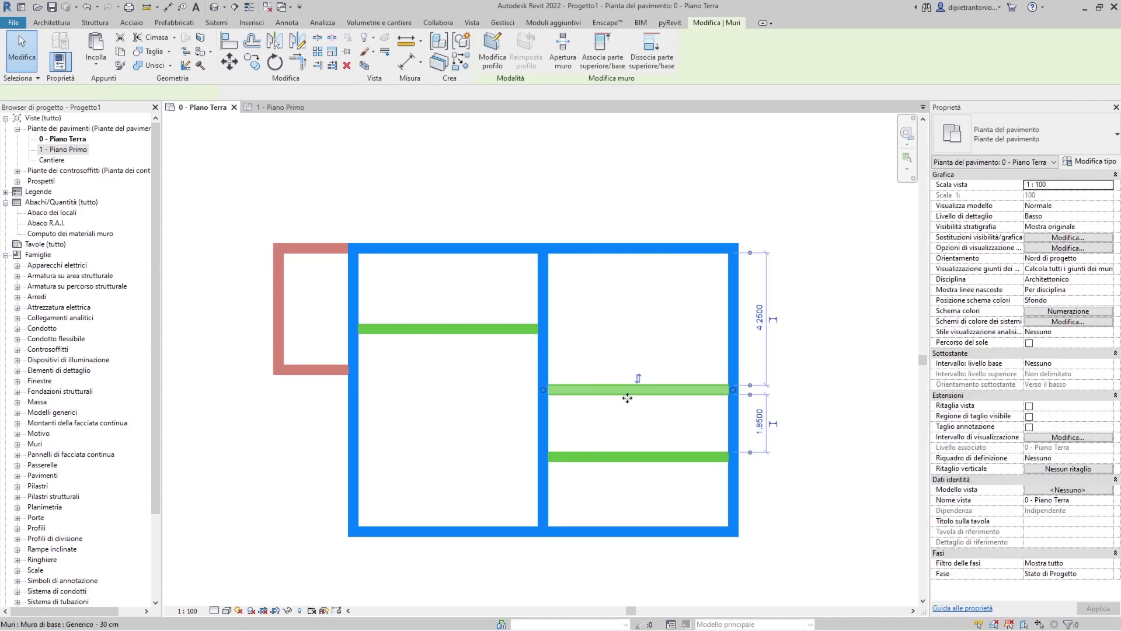
pyautogui.click(629, 424)
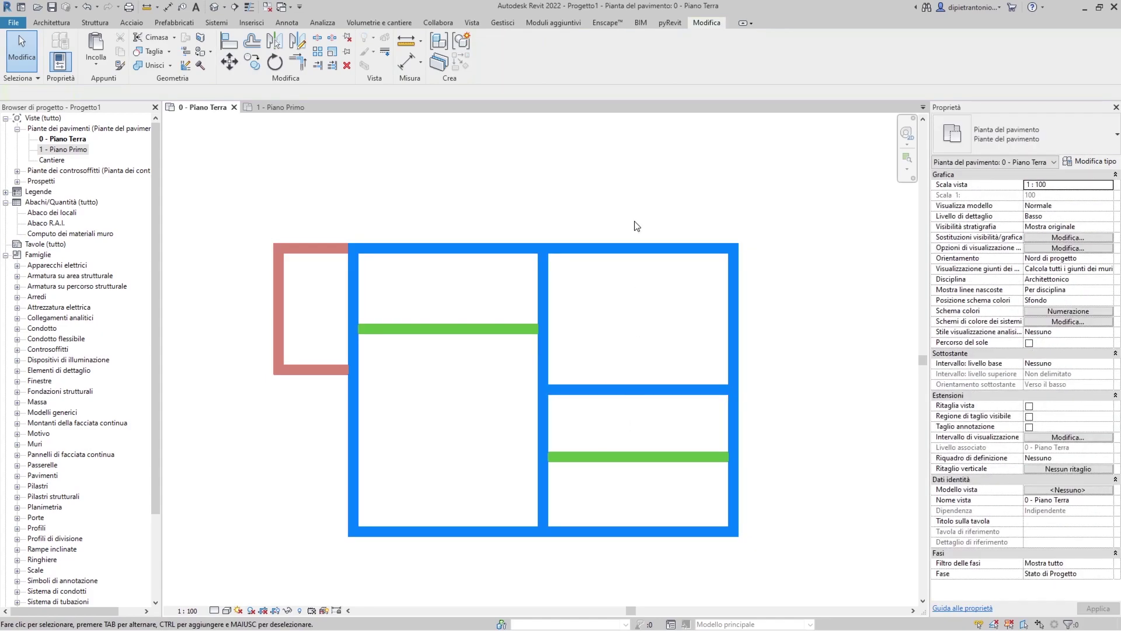
pyautogui.click(502, 22)
# Merge Stato di Progetto into the previous phase and add a Stato rilevato phase after Stato di Fatto.
pyautogui.click(892, 50)
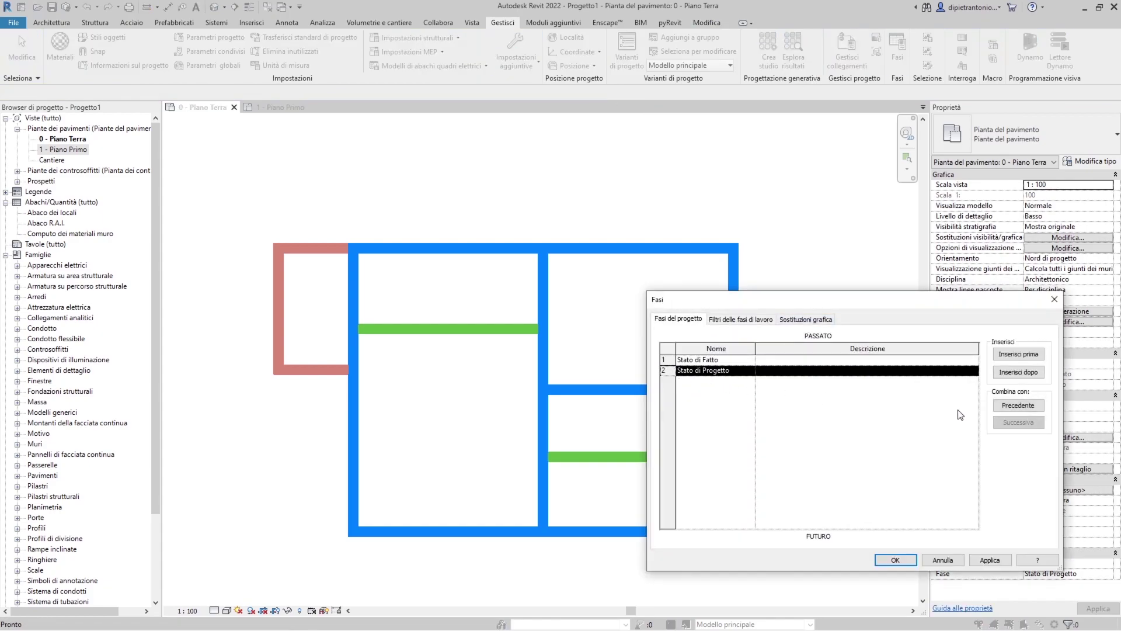
pyautogui.click(1018, 405)
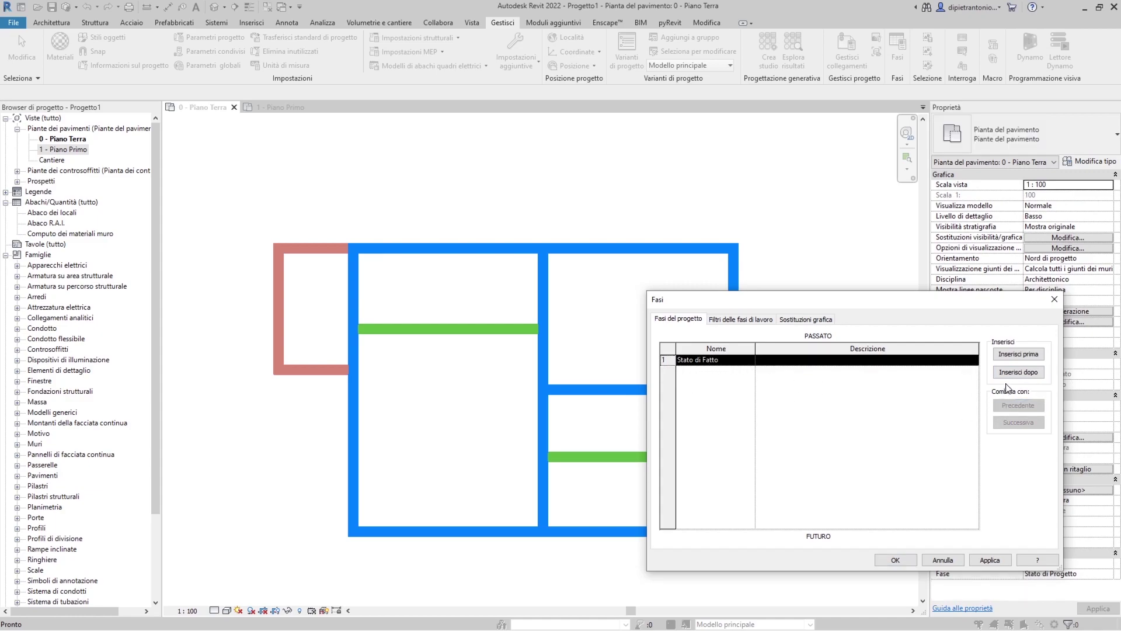
pyautogui.click(1022, 377)
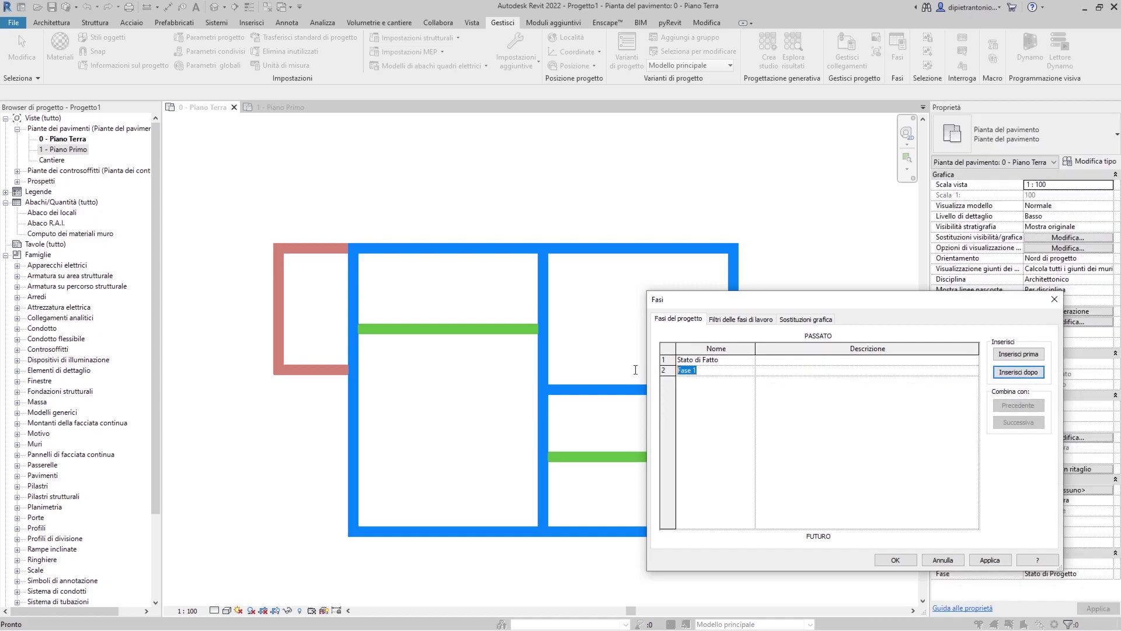
pyautogui.write('Stato rilev')
pyautogui.write('ato')
pyautogui.press('Tab')
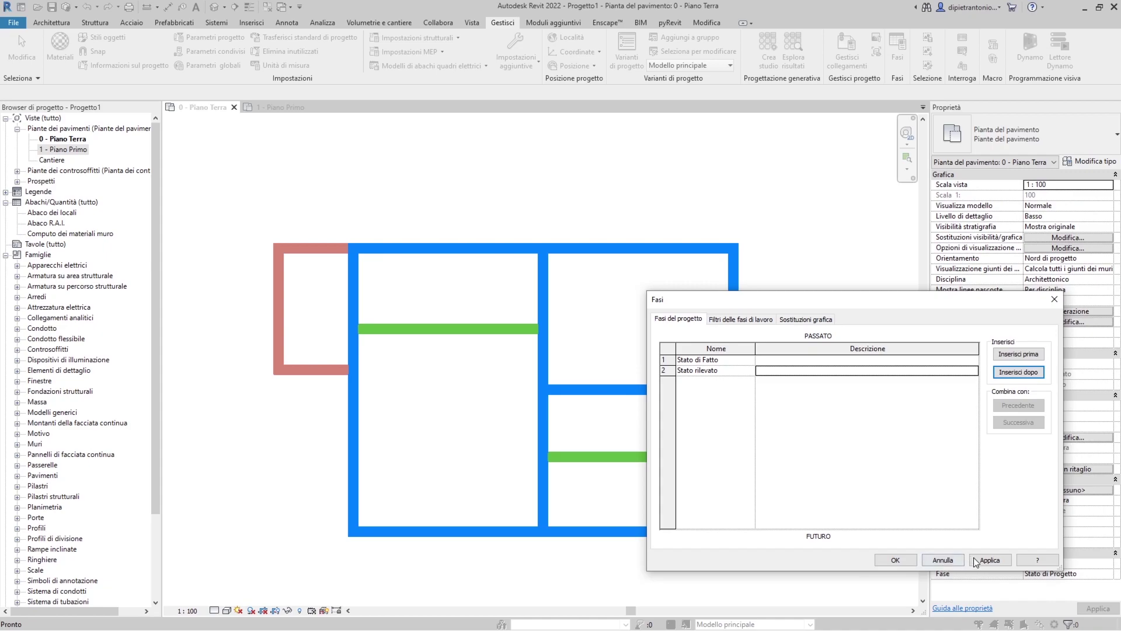
pyautogui.click(895, 559)
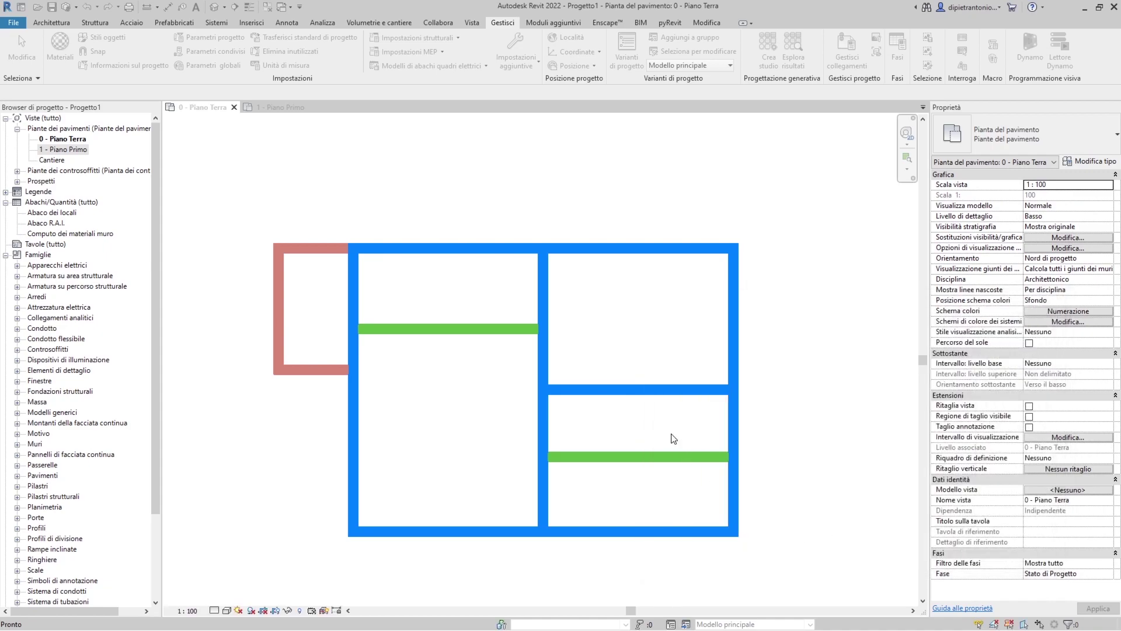
# Set the right room's horizontal wall demolition phase to Stato rilevato.
pyautogui.click(654, 394)
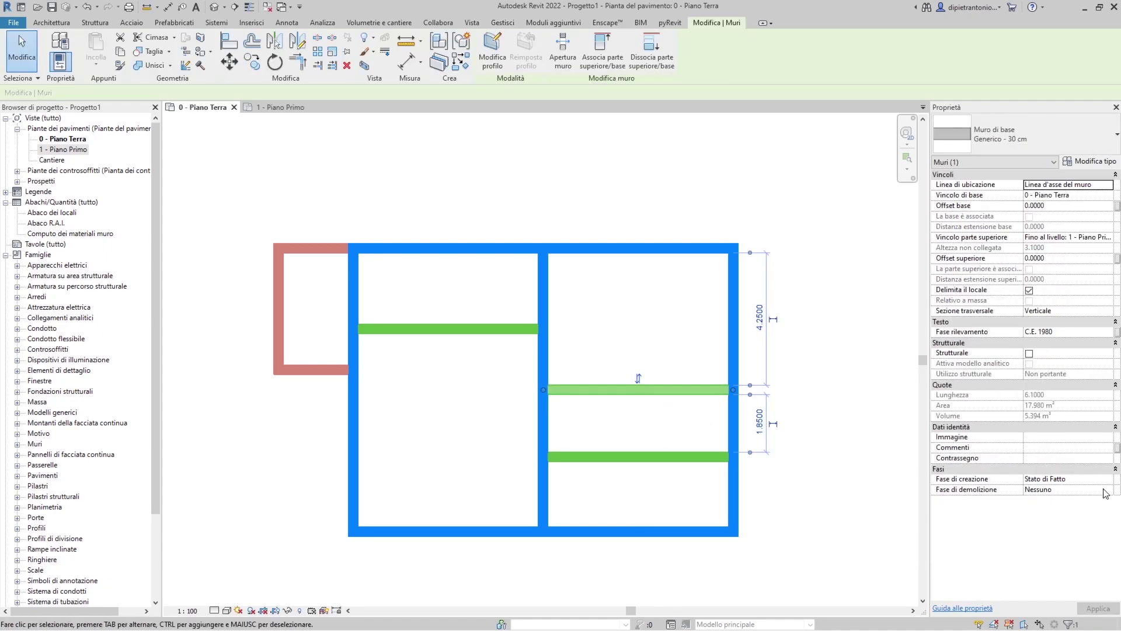
pyautogui.click(1110, 480)
pyautogui.click(1109, 490)
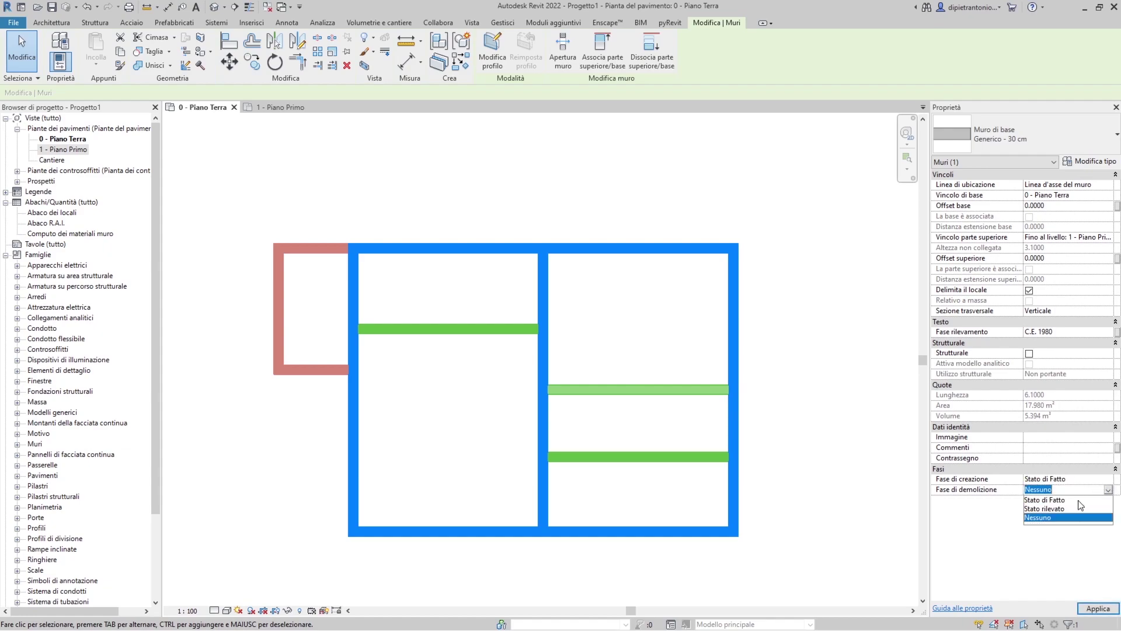
pyautogui.click(1060, 509)
pyautogui.click(895, 533)
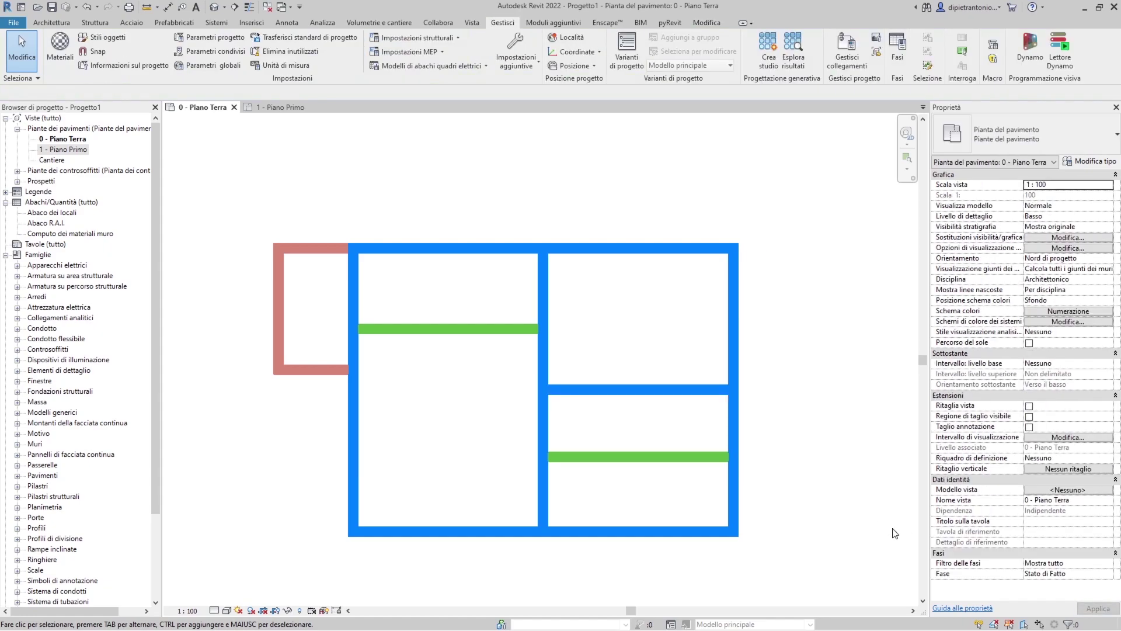
# Set the ground-floor plan's view phase to Stato rilevato and recentre the plan.
pyautogui.click(1107, 577)
pyautogui.click(1068, 594)
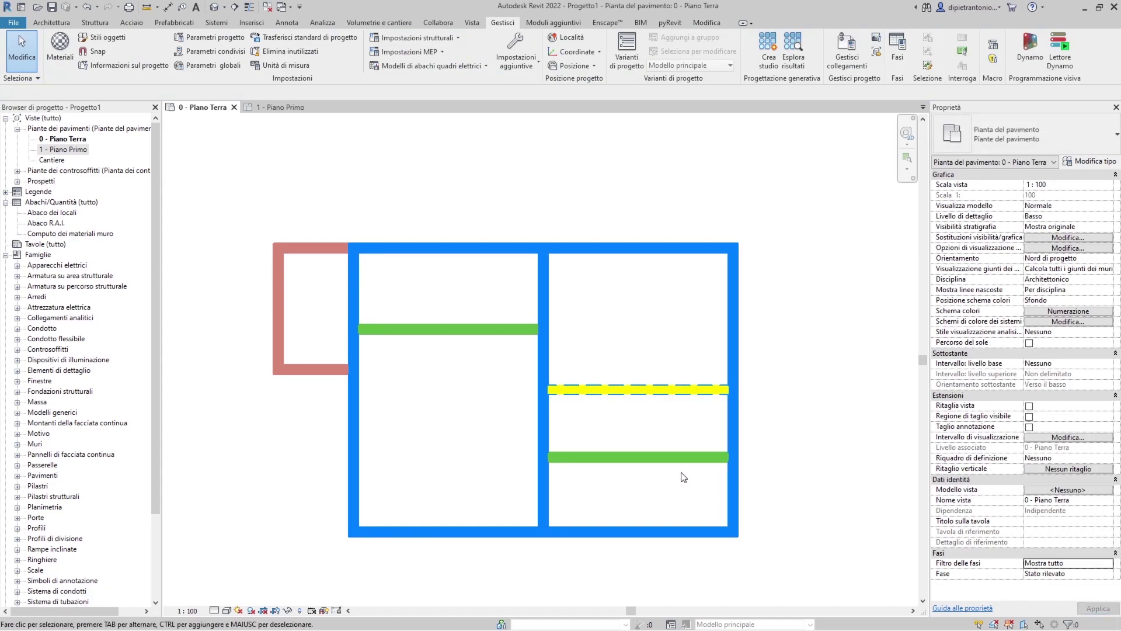
pyautogui.scroll(-1, 675, 494)
pyautogui.scroll(-1, 641, 488)
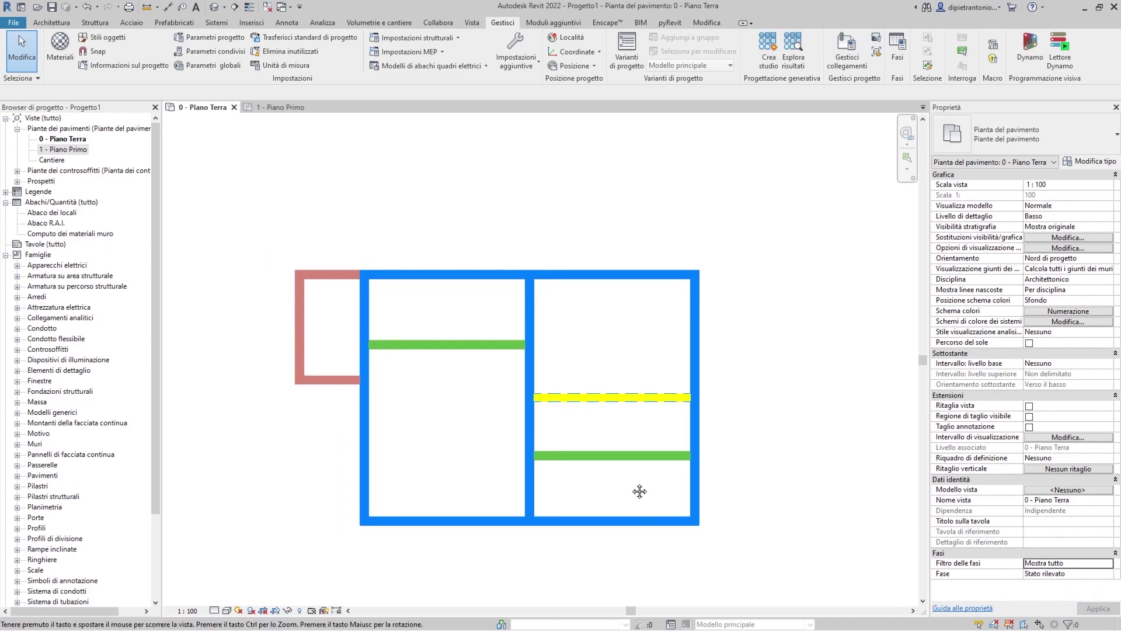
pyautogui.scroll(1, 632, 486)
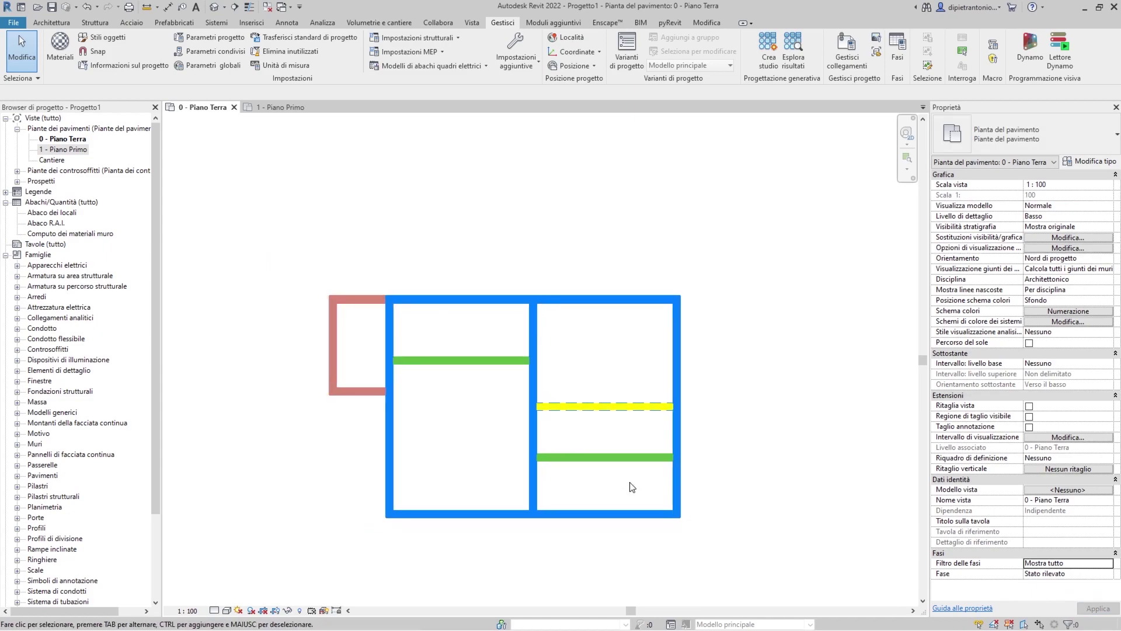
pyautogui.moveTo(633, 487); pyautogui.dragTo(636, 483, button='middle')
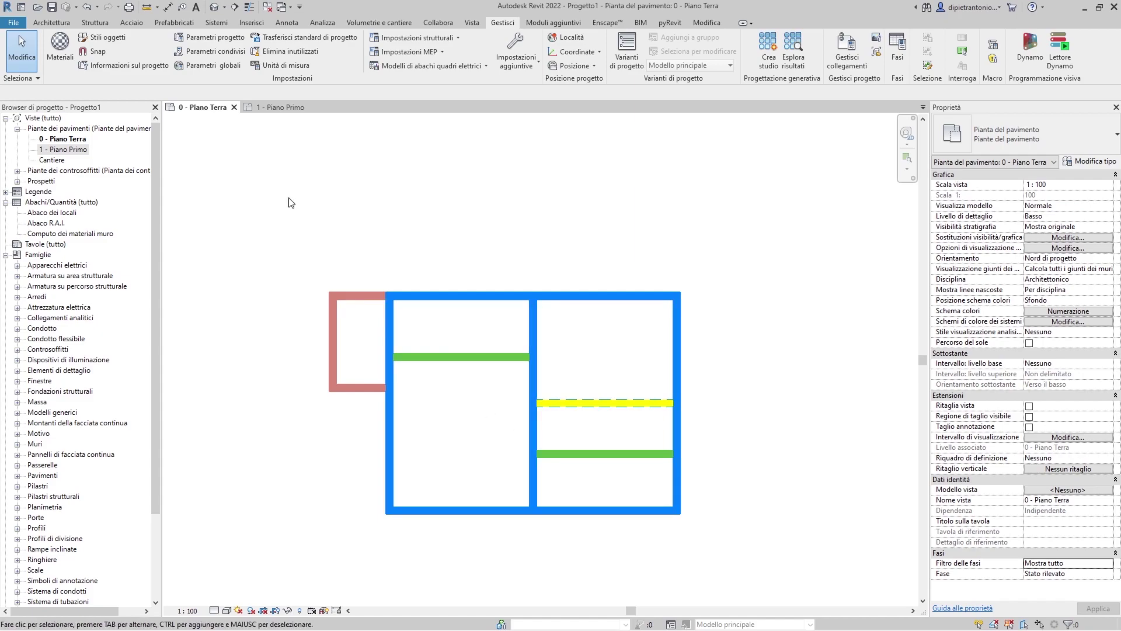
# In 1 - Piano Primo, add the three phase filters via Visibility/Graphics (VG).
pyautogui.click(275, 112)
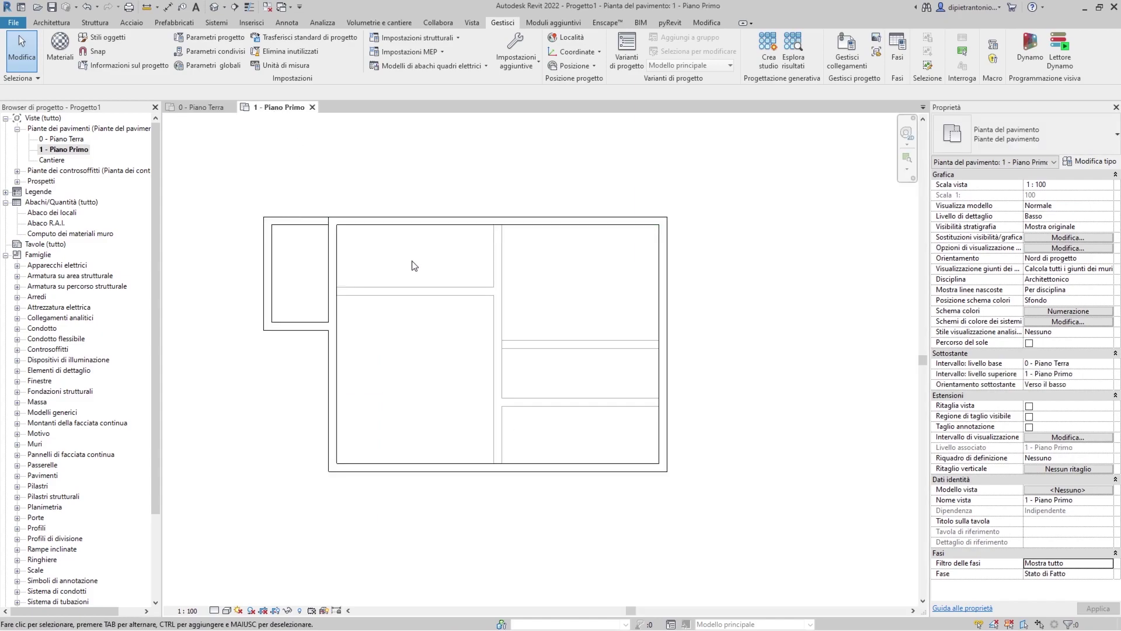
pyautogui.press('v')
pyautogui.press('g')
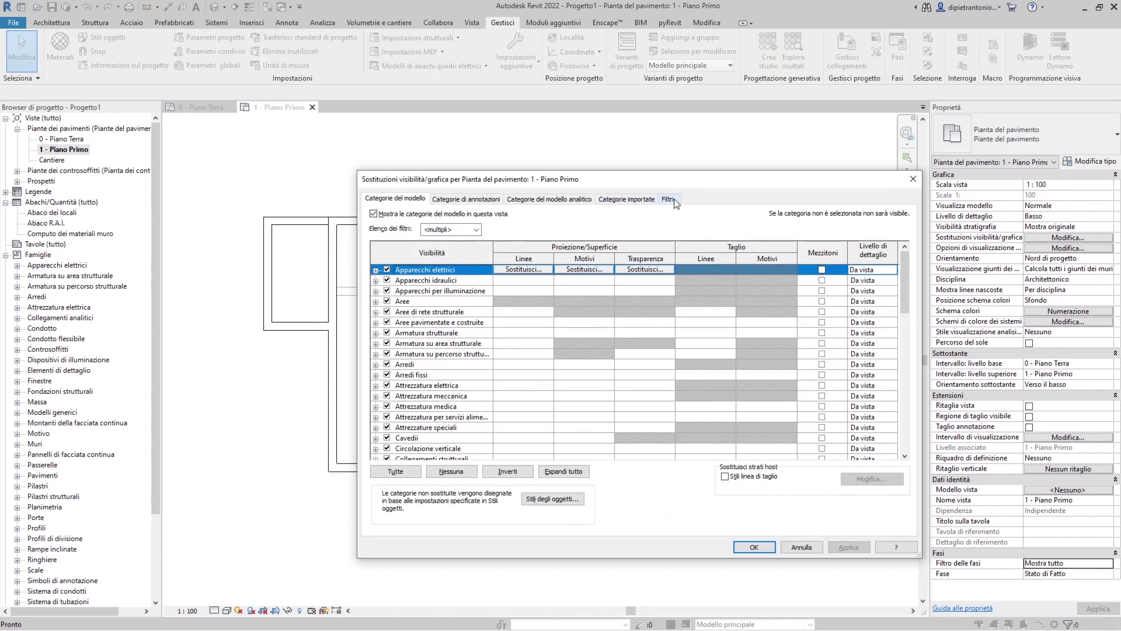
pyautogui.click(668, 199)
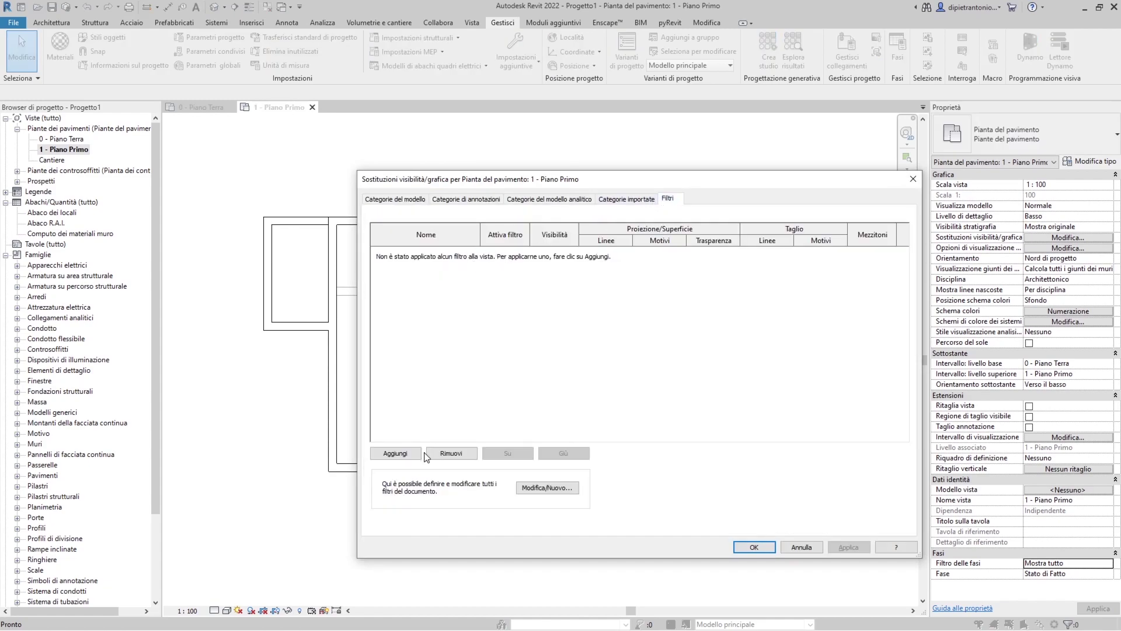
pyautogui.click(396, 453)
pyautogui.keyDown('shift'); pyautogui.click(591, 337); pyautogui.keyUp('shift')
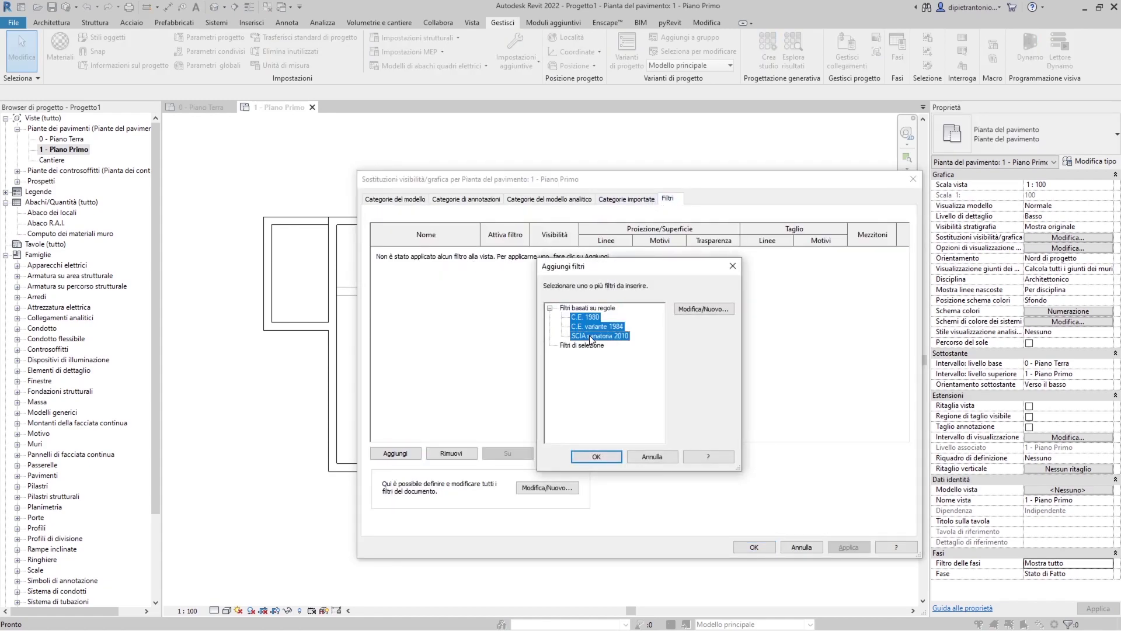
pyautogui.click(595, 456)
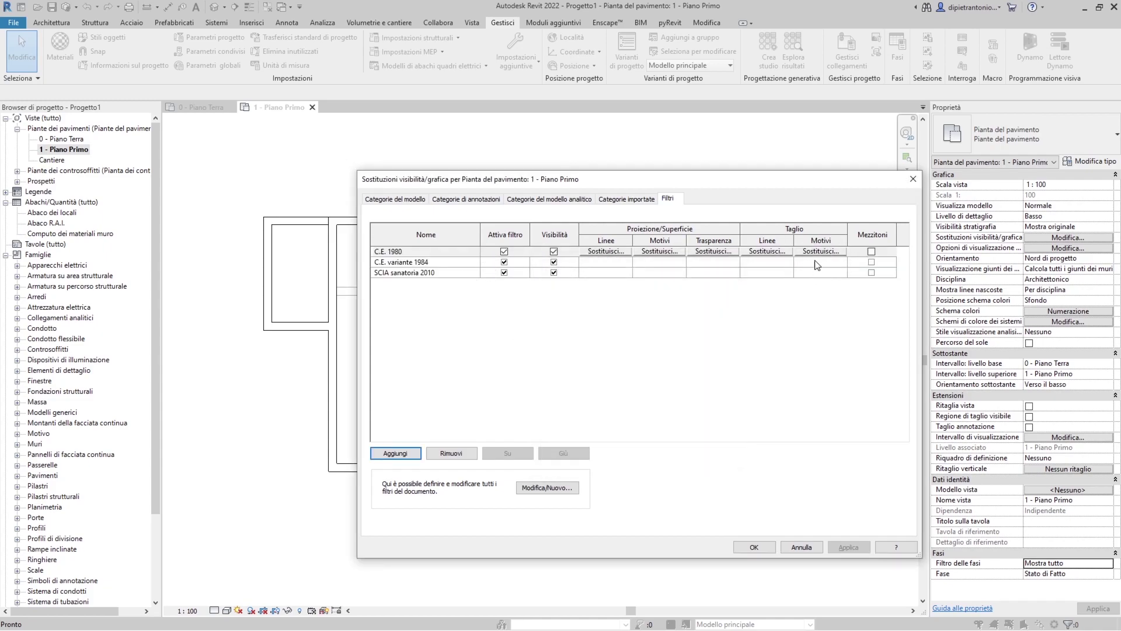
# Remove all three filters from the first-floor plan and close the settings.
pyautogui.click(421, 273)
pyautogui.keyDown('shift'); pyautogui.click(417, 250); pyautogui.keyUp('shift')
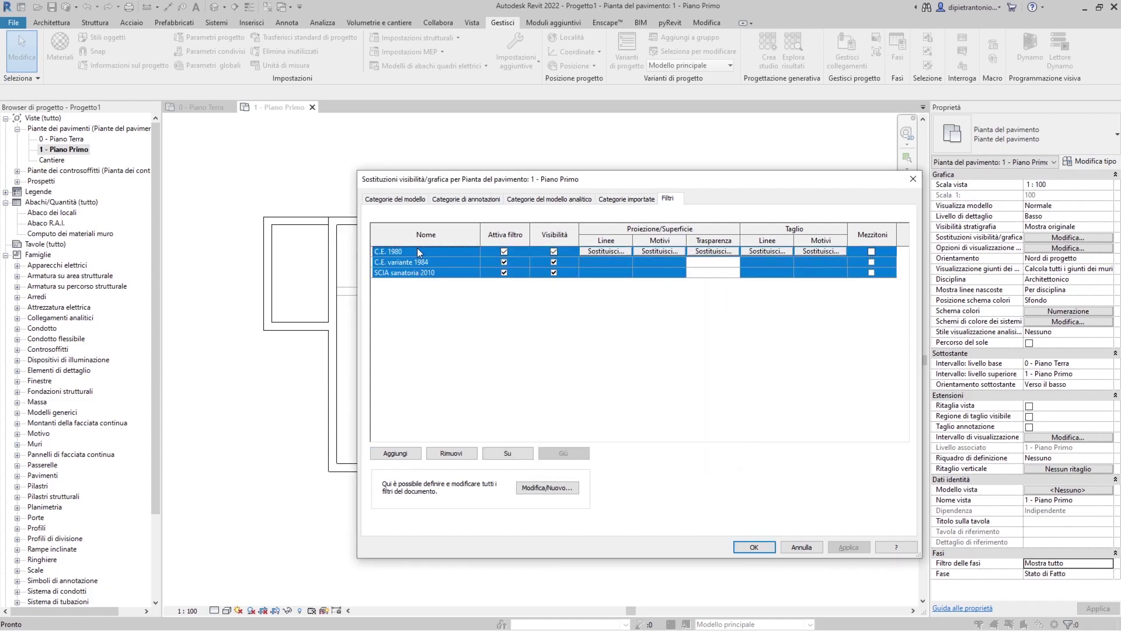
pyautogui.click(451, 453)
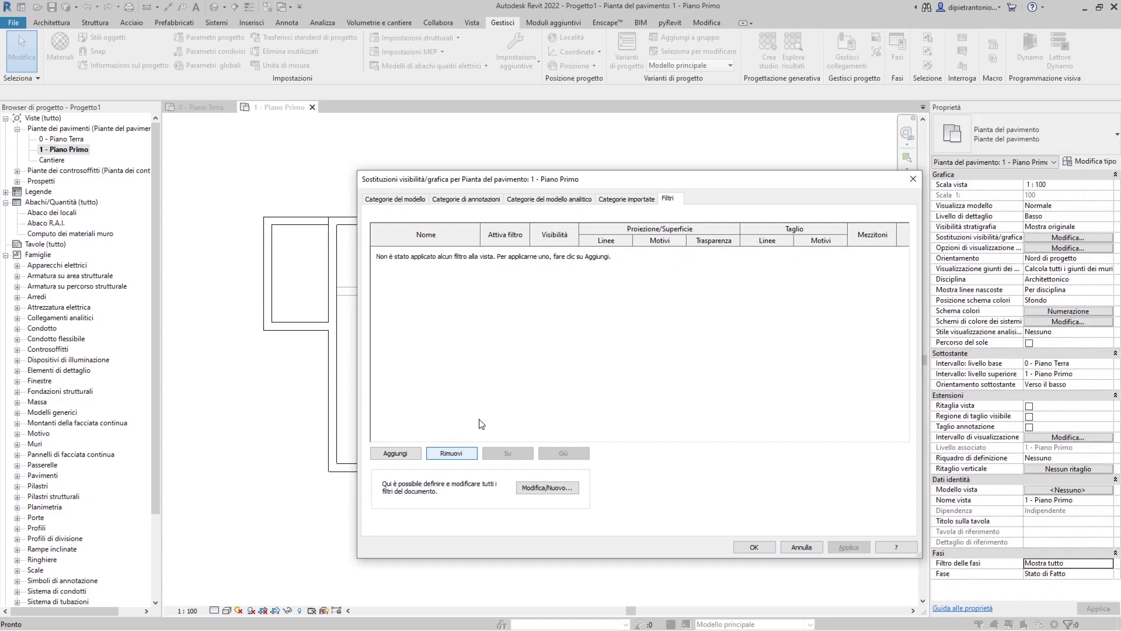
pyautogui.click(755, 547)
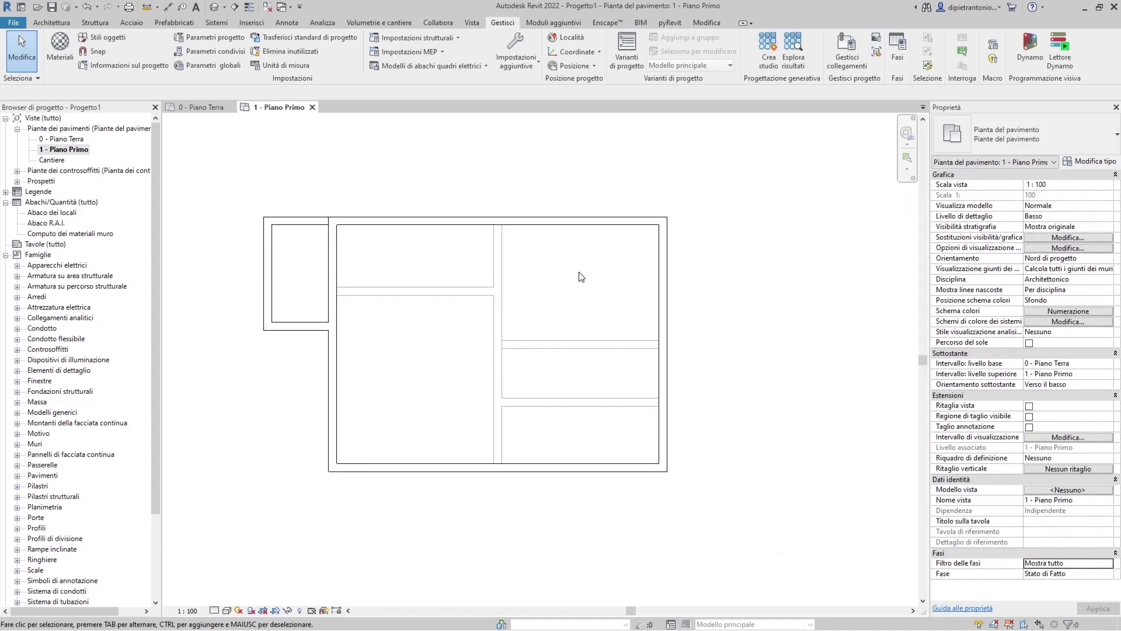
# Switch to the pyRevit ribbon to show its Copy State tool.
pyautogui.click(670, 23)
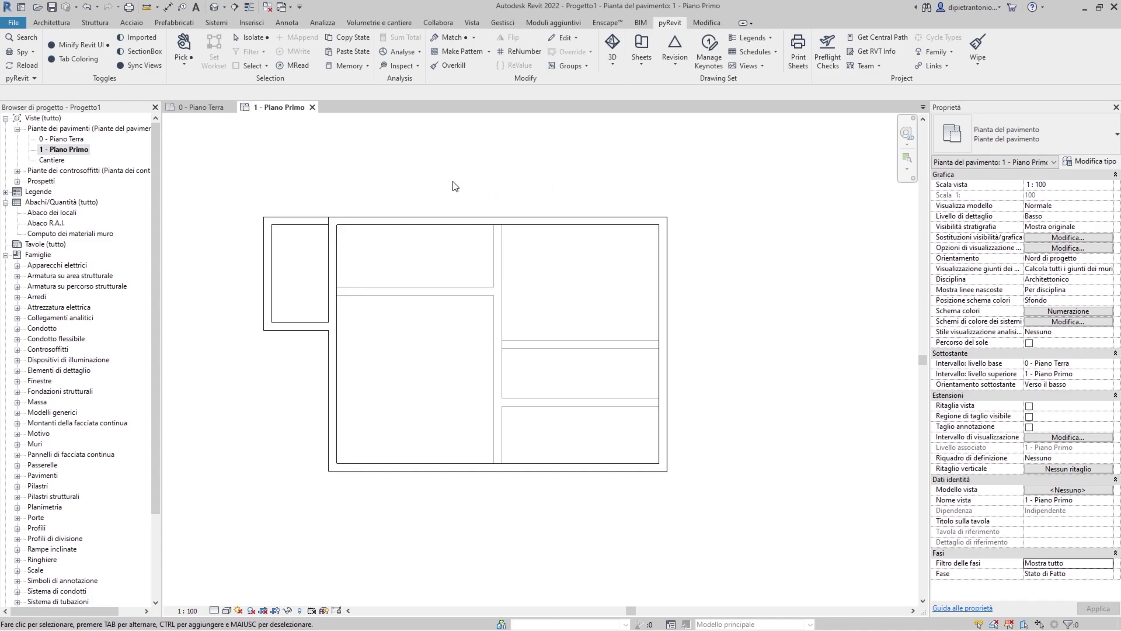
# Copy all three survey filter overrides from the 0 - Piano Terra plan with pyRevit Copy State.
pyautogui.click(353, 37)
pyautogui.click(201, 108)
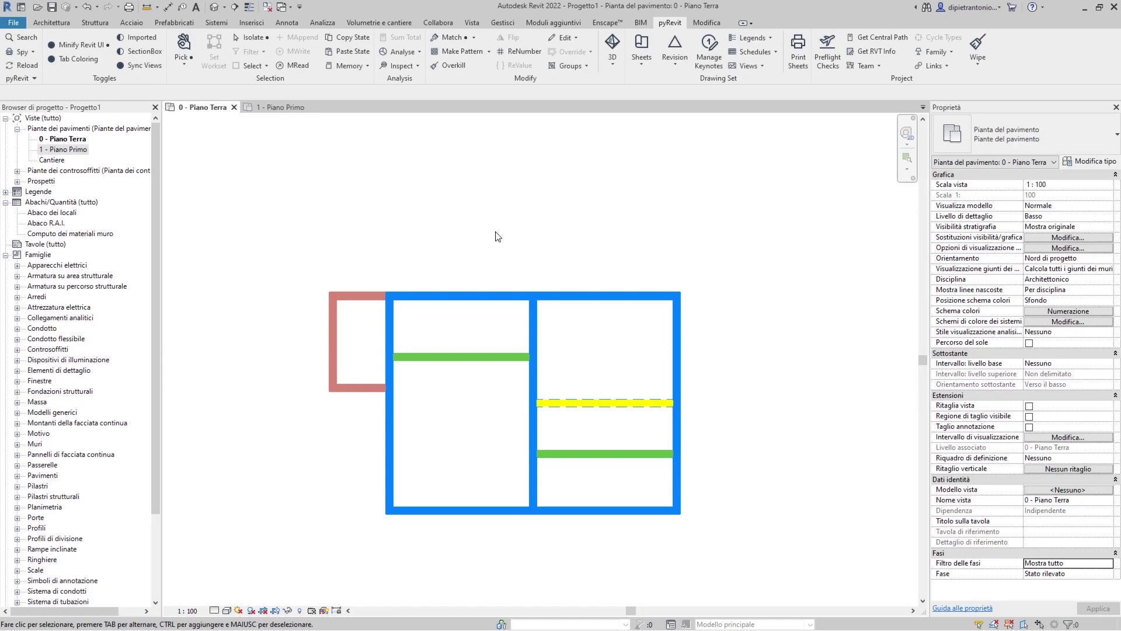
pyautogui.click(349, 39)
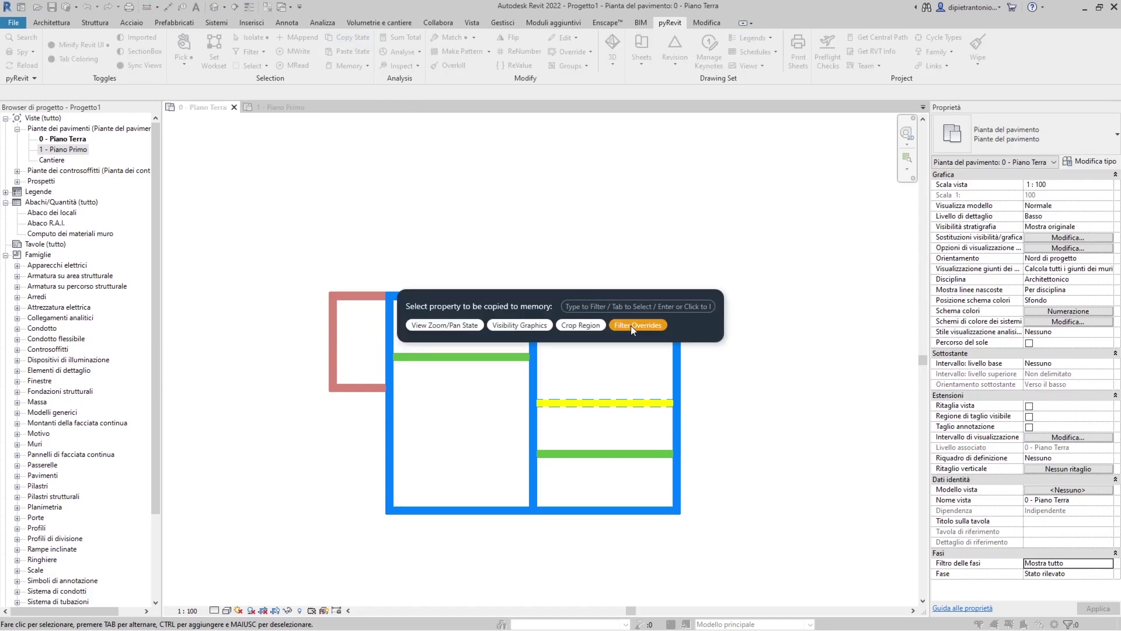
pyautogui.click(631, 324)
pyautogui.click(434, 192)
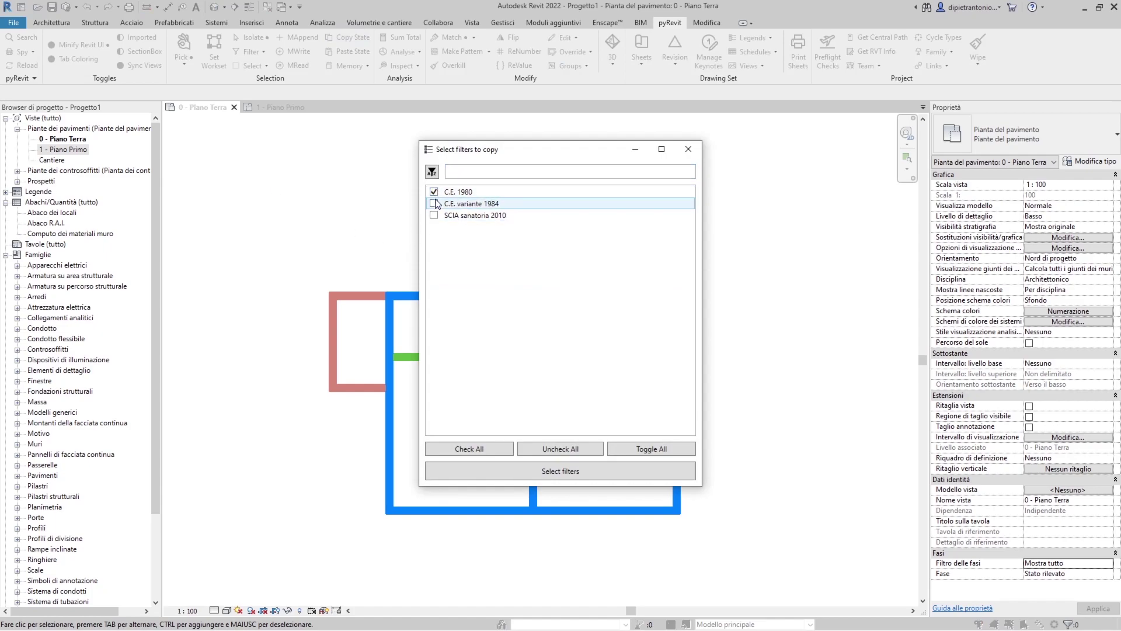
pyautogui.click(434, 215)
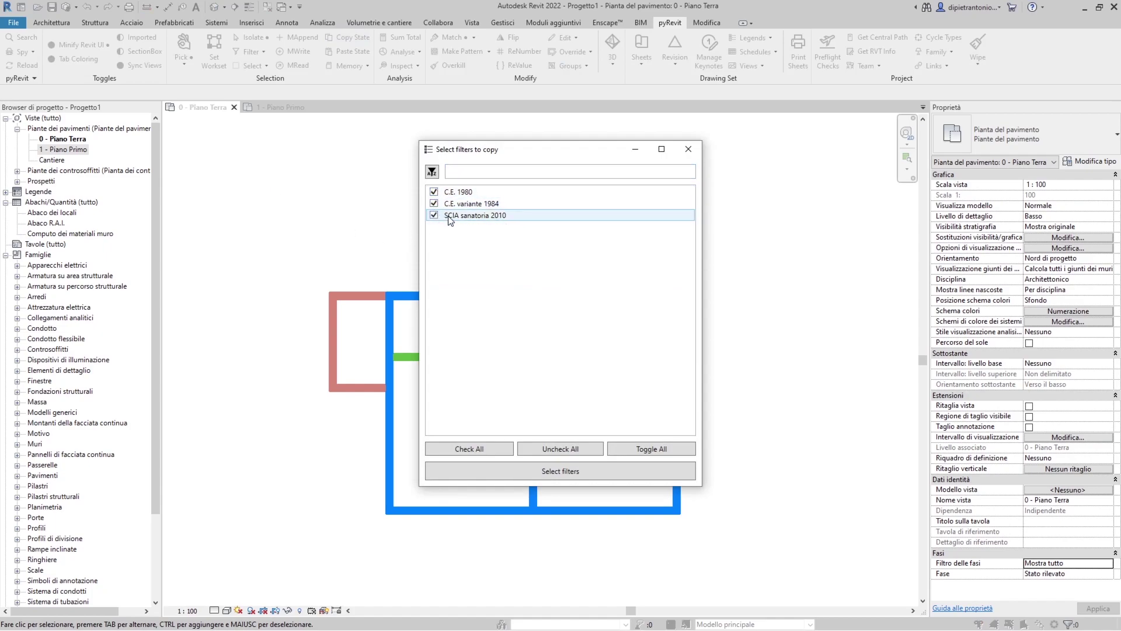
pyautogui.click(598, 475)
# Paste the filter overrides into the 1 - Piano Primo plan.
pyautogui.click(274, 107)
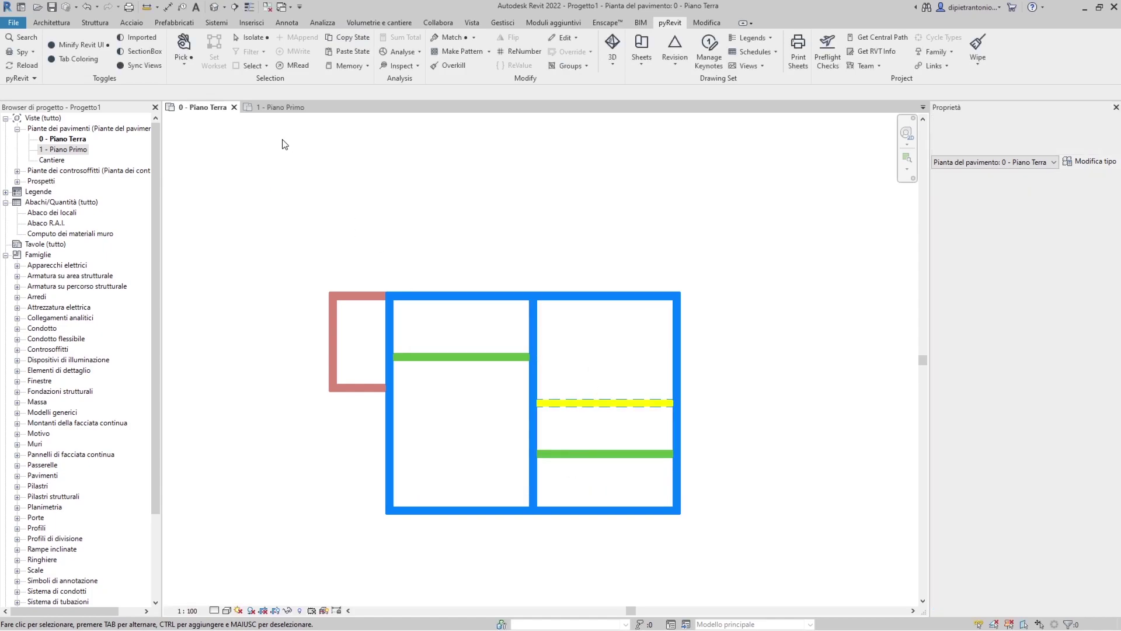
pyautogui.click(355, 53)
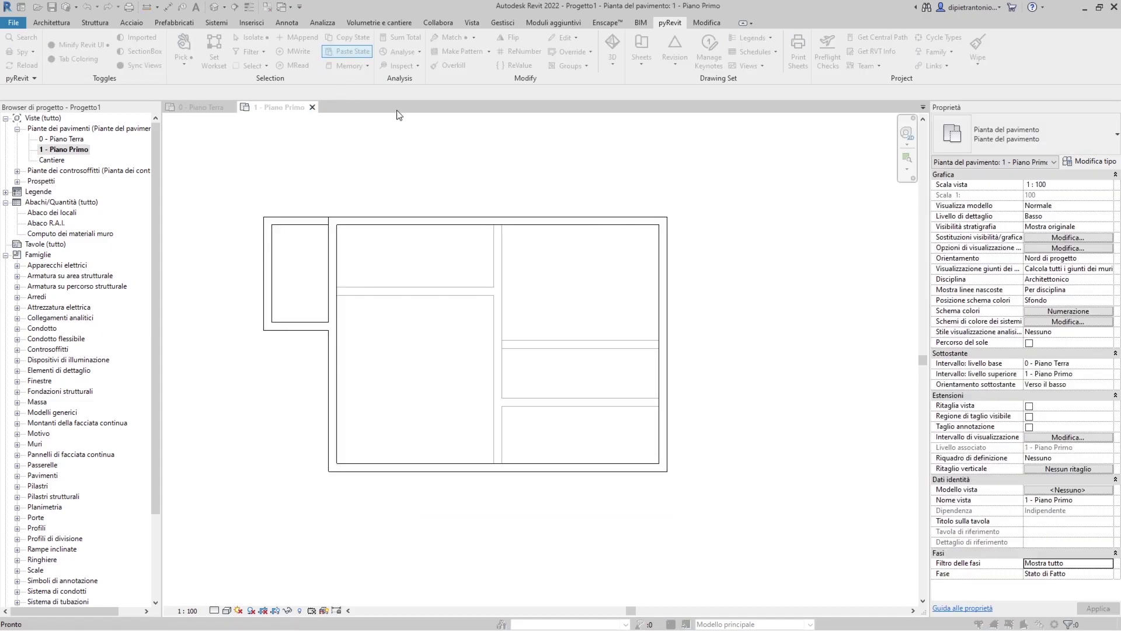
pyautogui.click(507, 324)
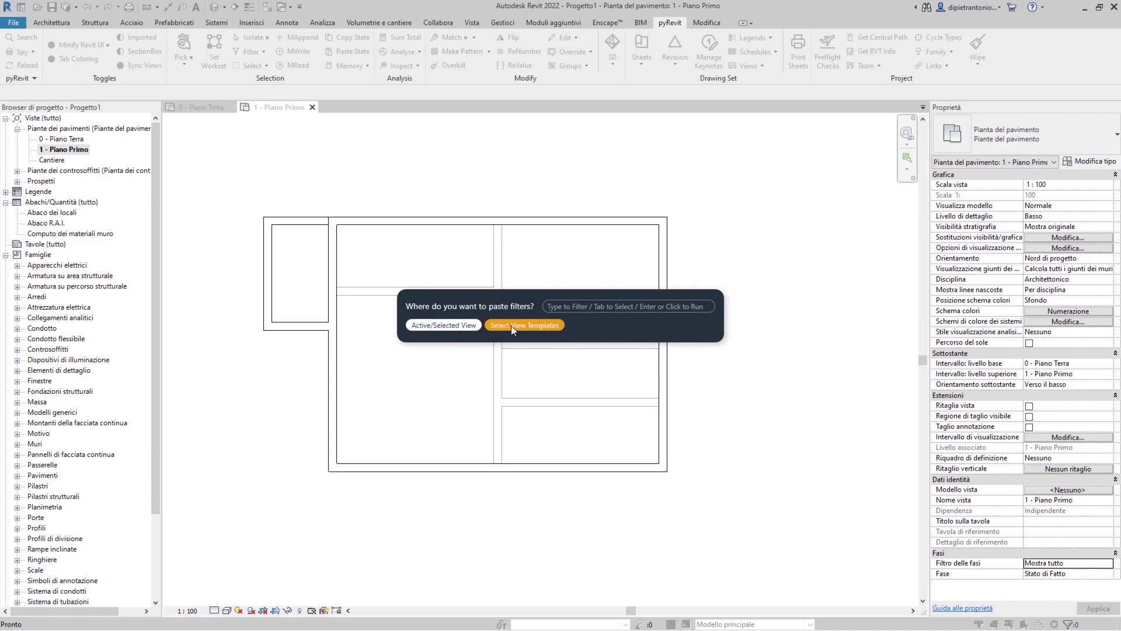
pyautogui.click(457, 327)
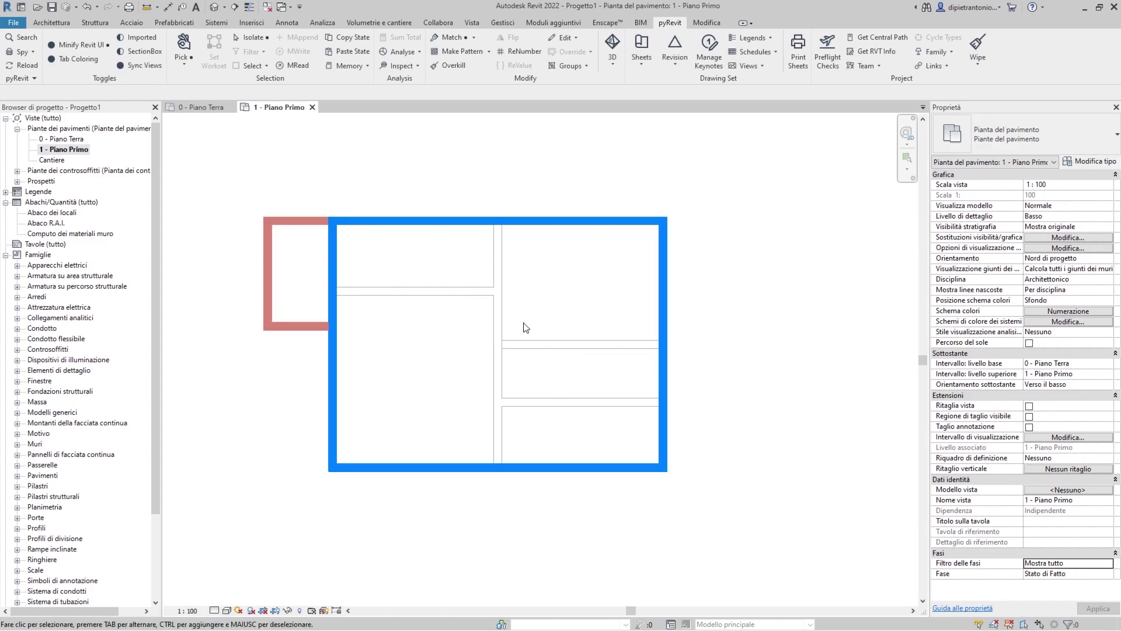
pyautogui.scroll(-1, 685, 372)
pyautogui.scroll(-1, 684, 371)
# Set the first-floor underlay base level to Nessuno and draw a section across the walls.
pyautogui.click(1110, 365)
pyautogui.click(1051, 374)
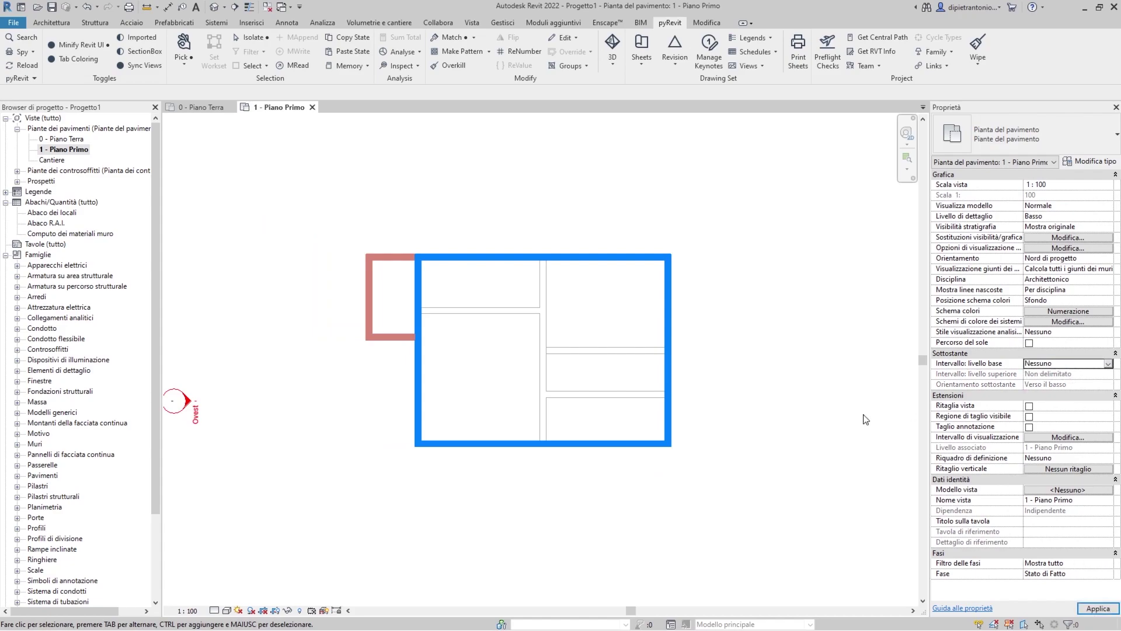
pyautogui.click(234, 7)
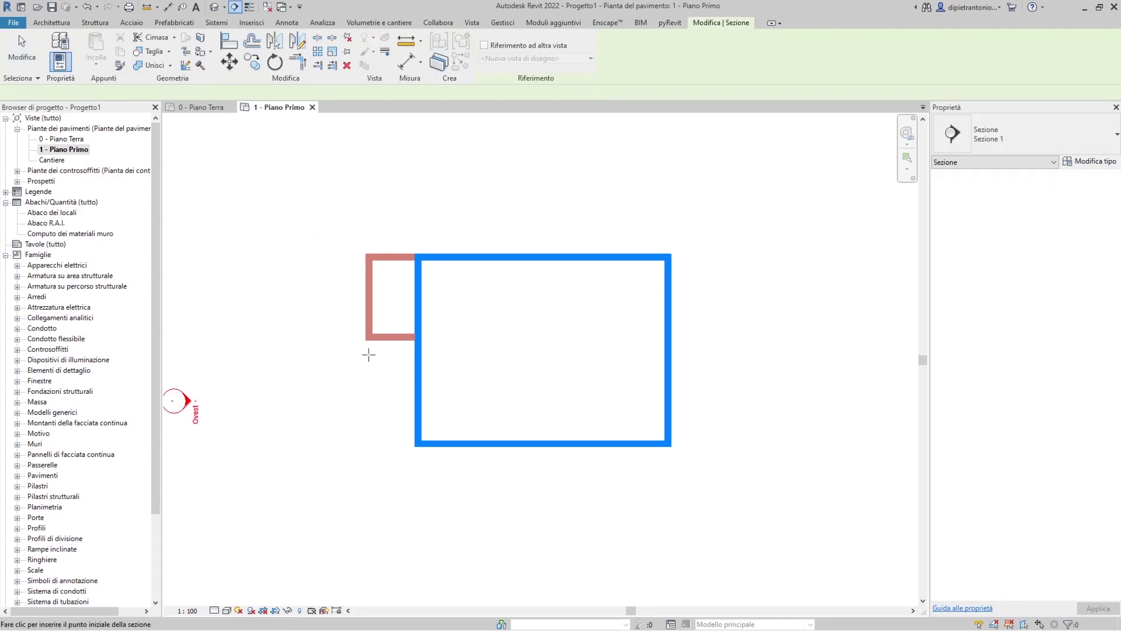
pyautogui.click(320, 313)
pyautogui.click(701, 314)
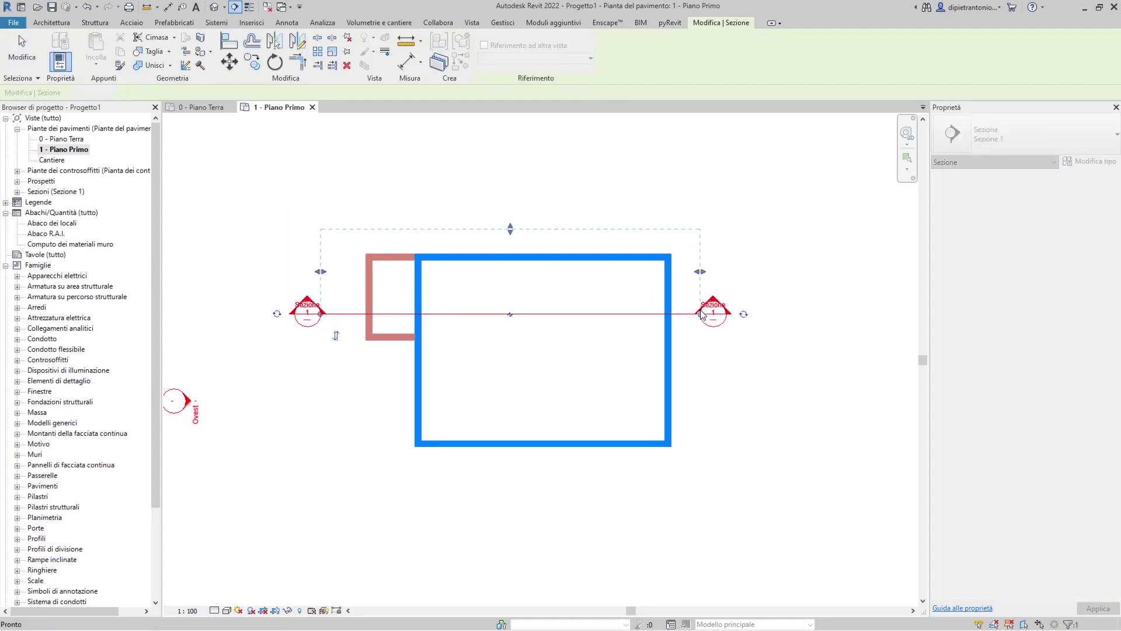
pyautogui.press('Escape')
# Open the Sezione 1 view and paste the copied visibility graphics into it.
pyautogui.rightClick(615, 315)
pyautogui.click(649, 383)
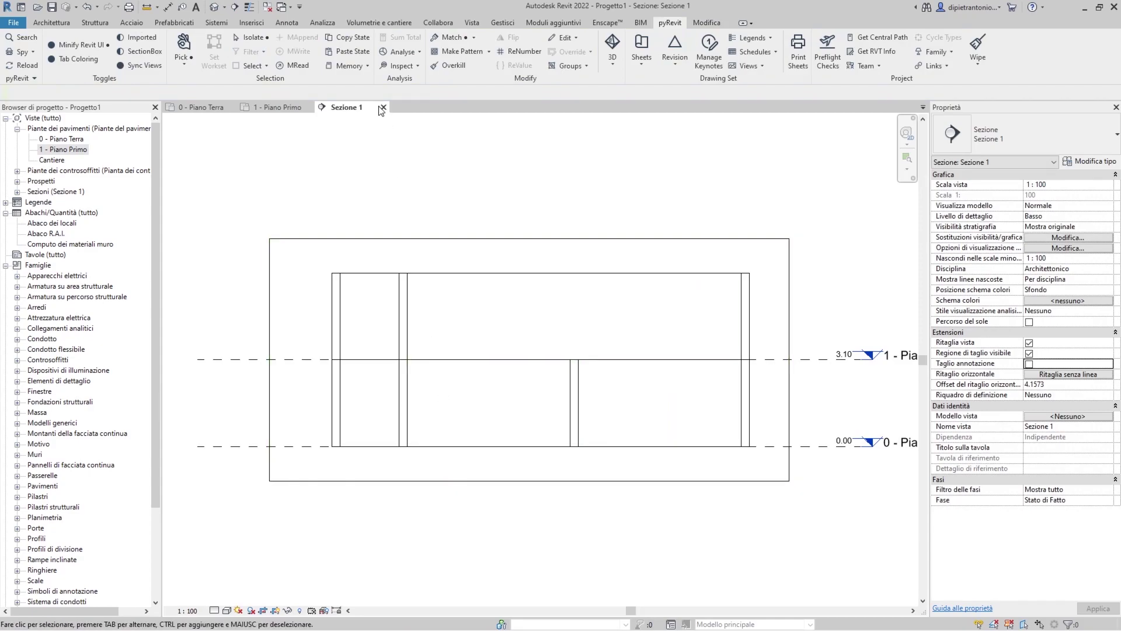
pyautogui.click(346, 56)
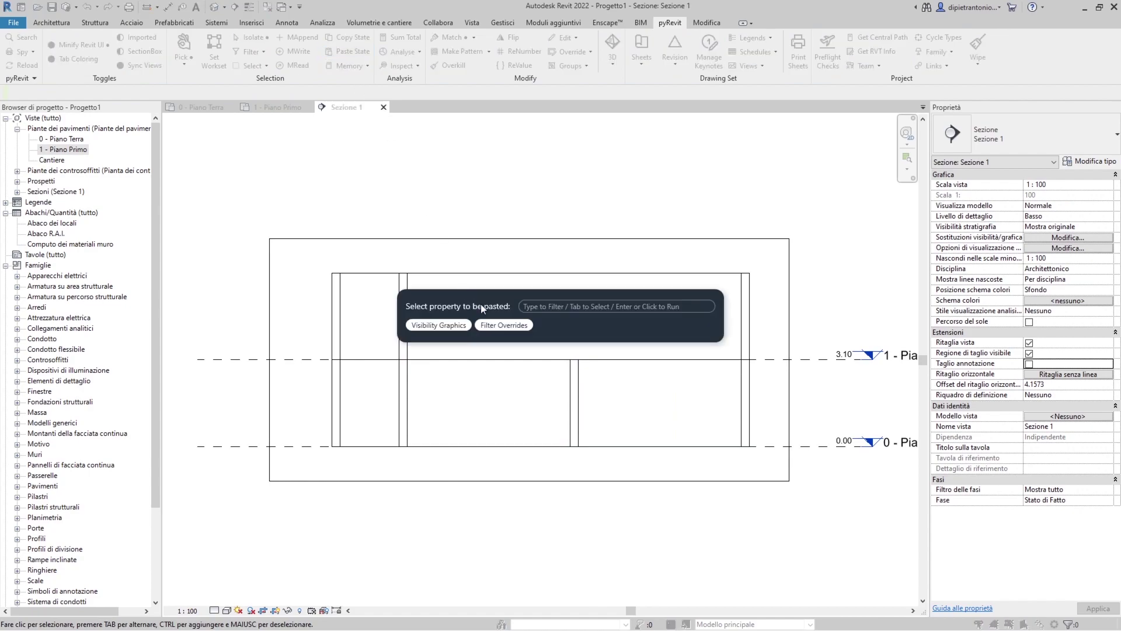
pyautogui.click(453, 324)
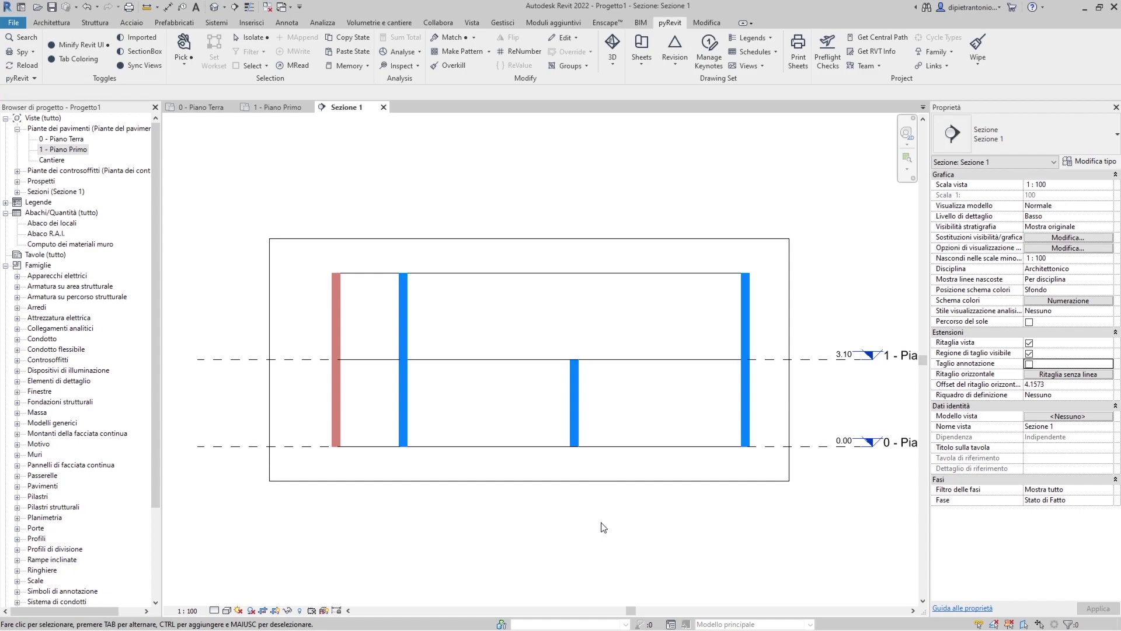
# Open the default 3D view and paste the copied survey filters into it with pyRevit.
pyautogui.click(216, 8)
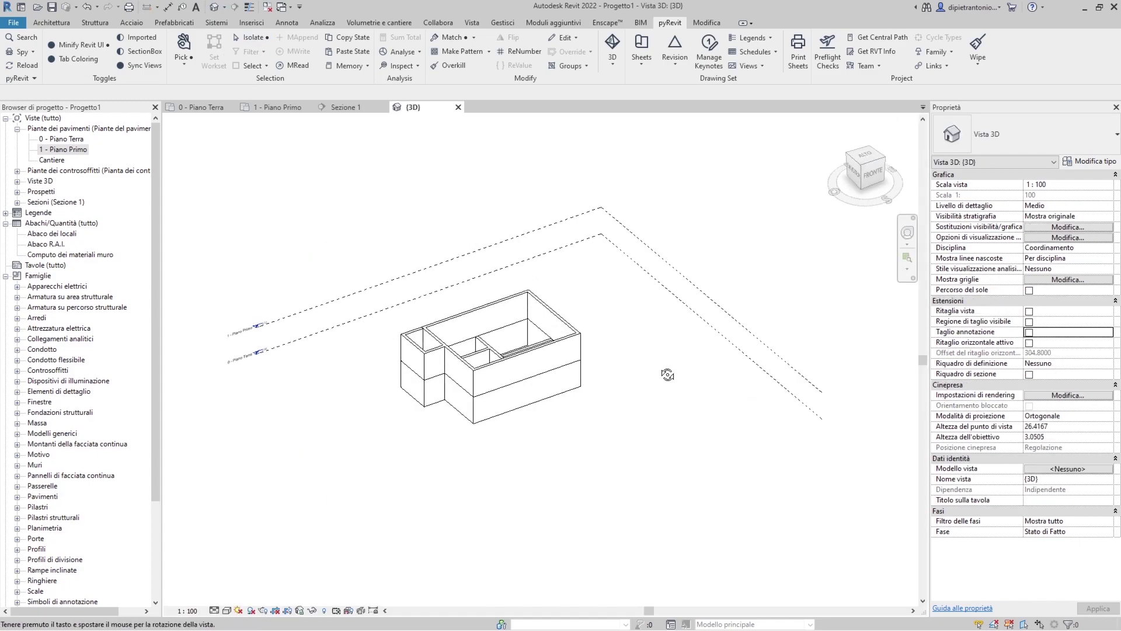
pyautogui.keyDown('shift'); pyautogui.moveTo(667, 374); pyautogui.dragTo(642, 368, button='middle'); pyautogui.keyUp('shift')
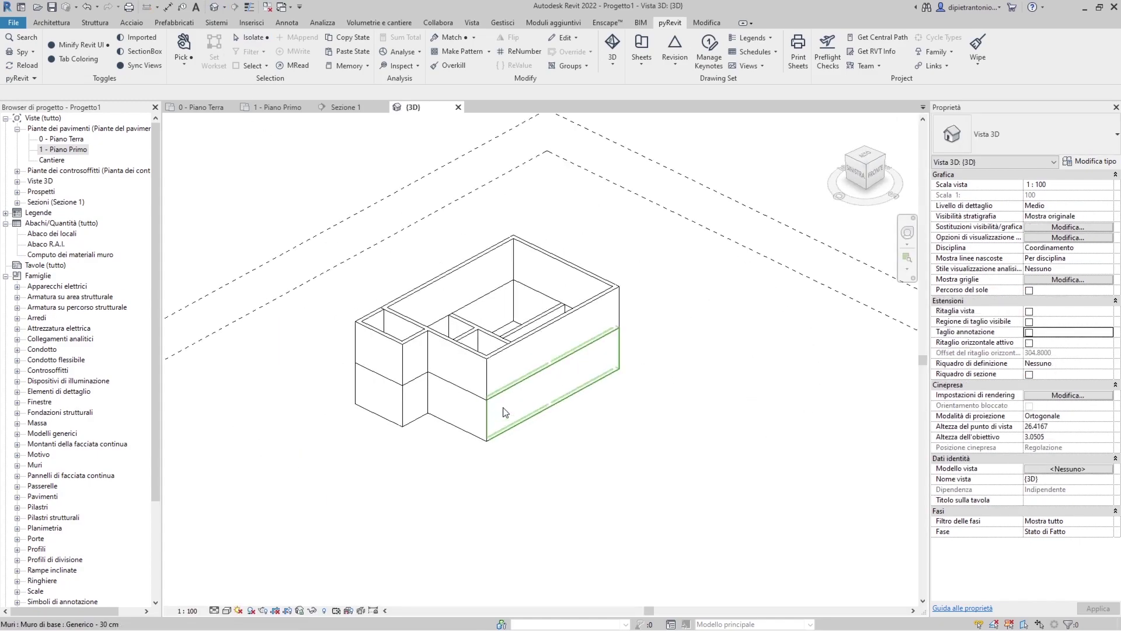
pyautogui.click(362, 53)
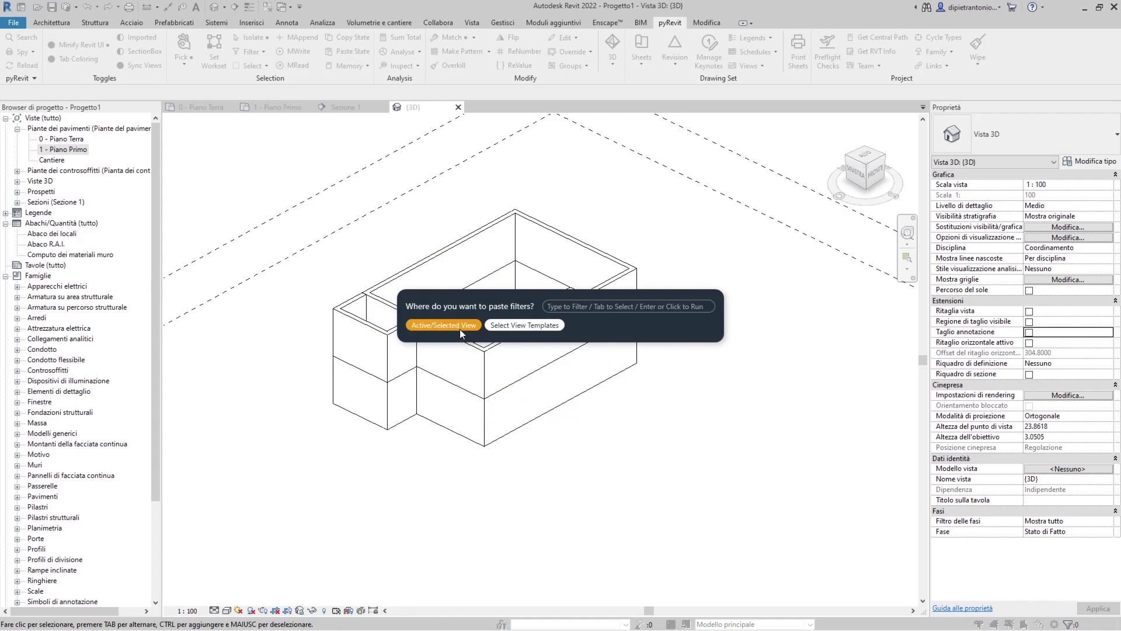
pyautogui.click(460, 329)
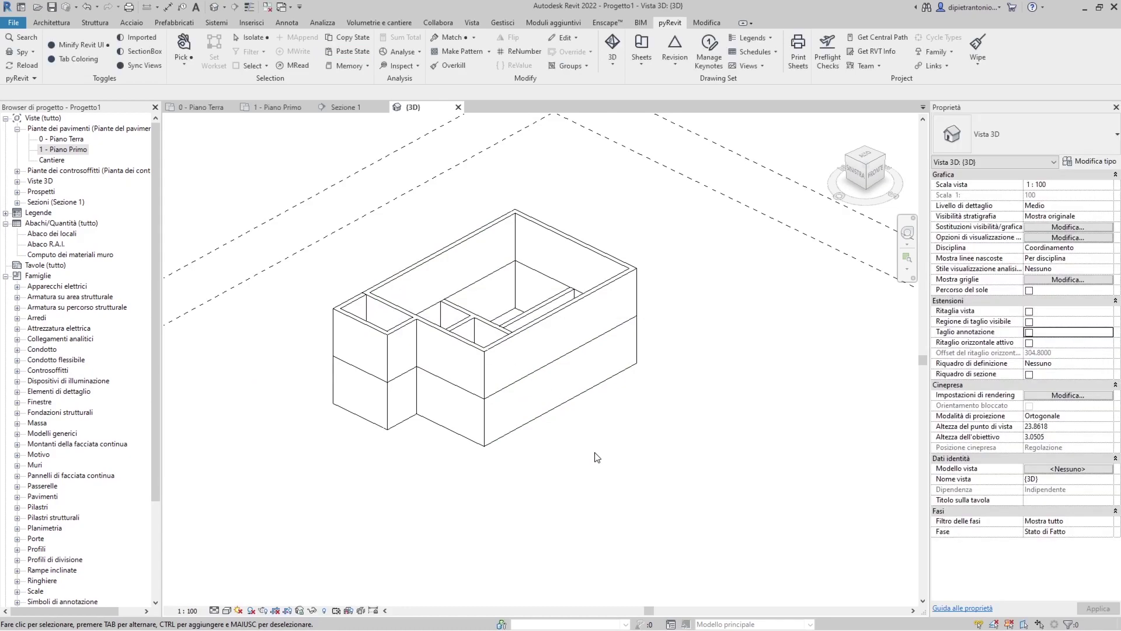
pyautogui.keyDown('shift'); pyautogui.moveTo(593, 452); pyautogui.dragTo(574, 470, button='middle'); pyautogui.keyUp('shift')
# In the 3D view's filter overrides, colour the C.E. 1980 projection lines blue.
pyautogui.press('v')
pyautogui.press('v')
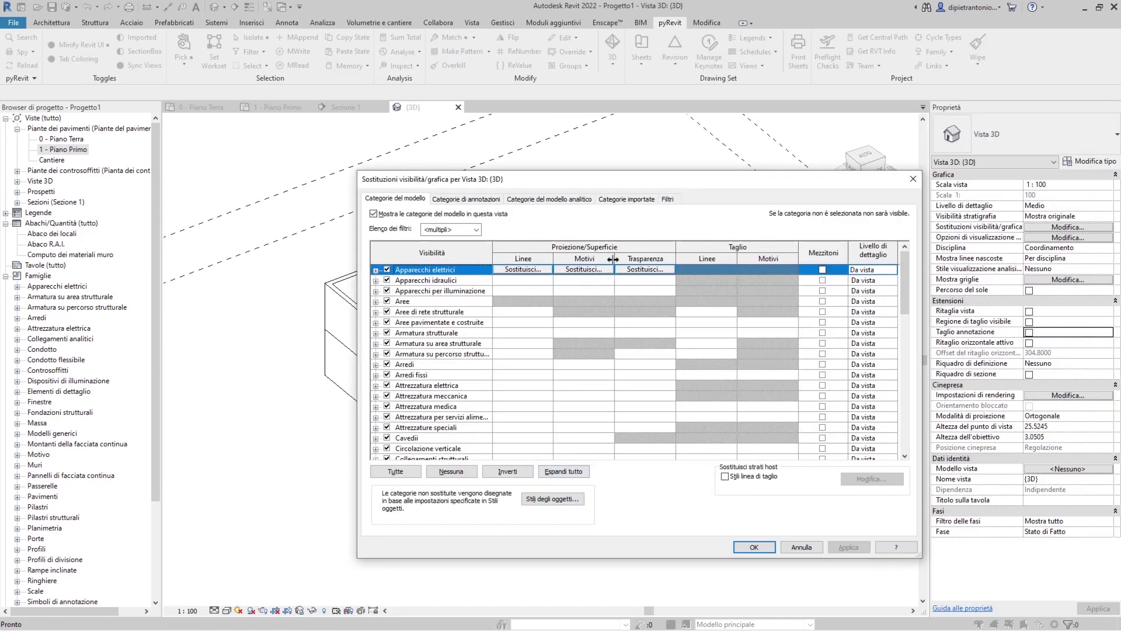
pyautogui.click(671, 200)
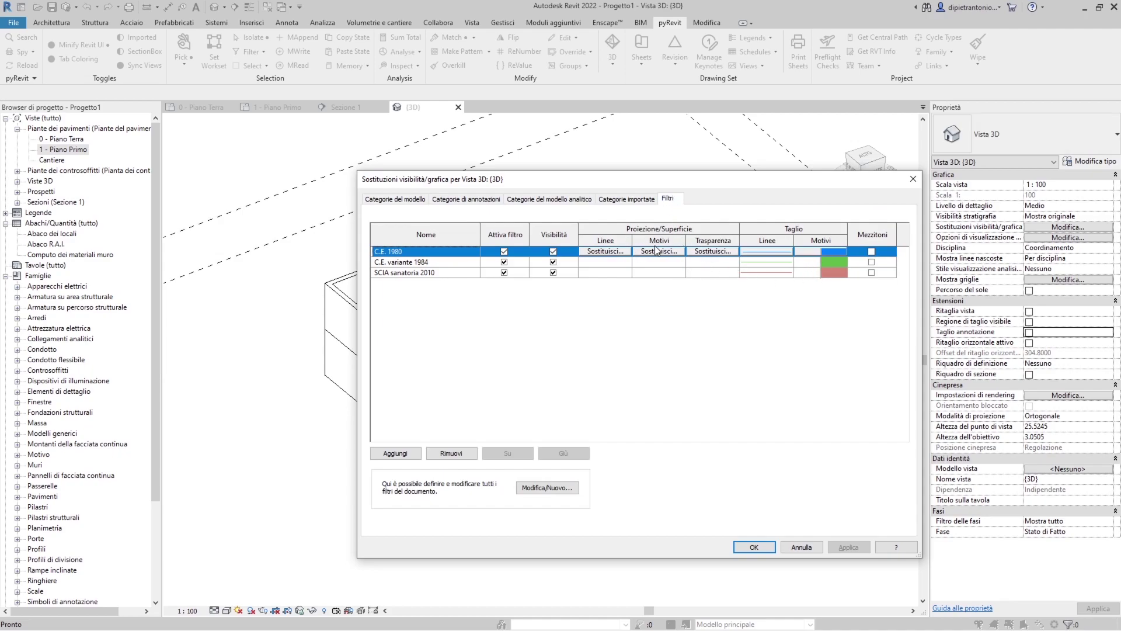
pyautogui.click(759, 252)
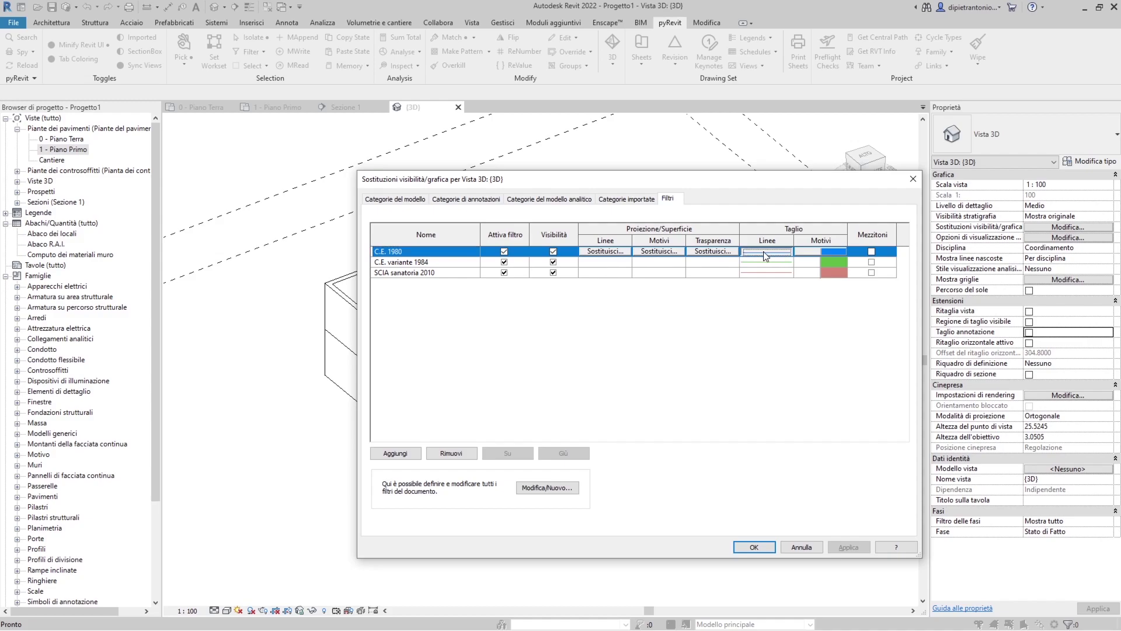
pyautogui.click(626, 253)
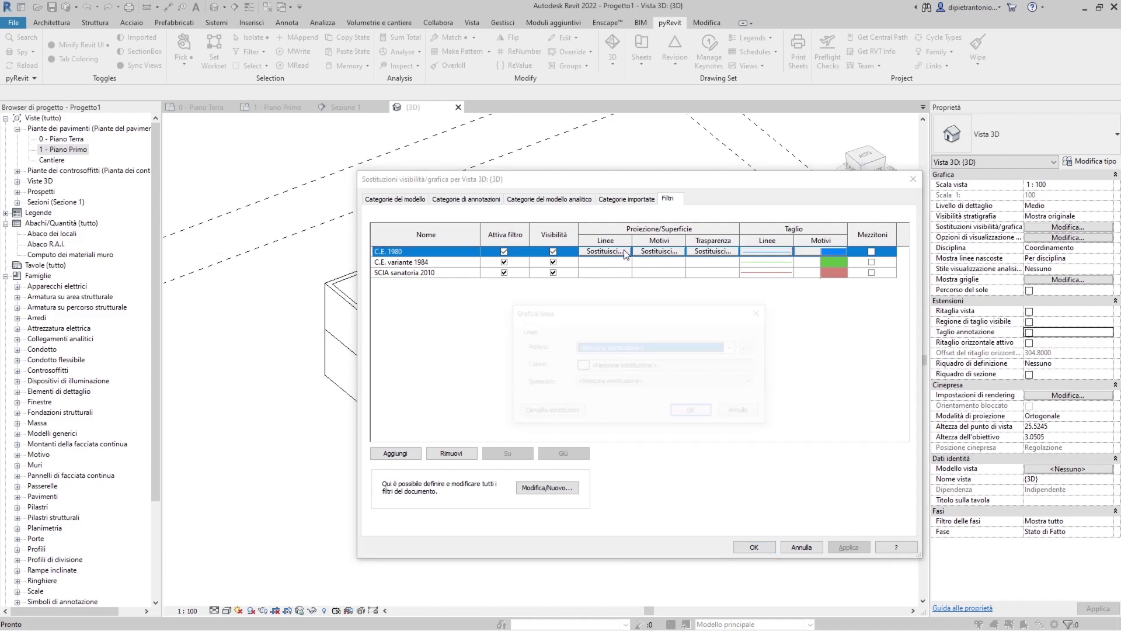
pyautogui.click(617, 366)
pyautogui.press('Escape')
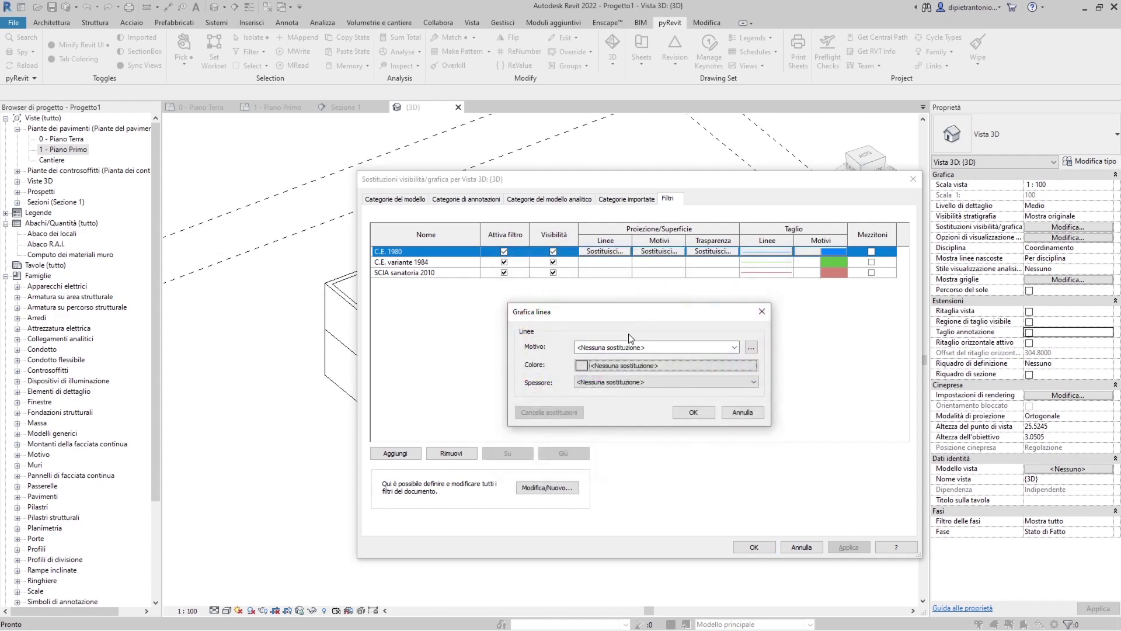
pyautogui.click(616, 367)
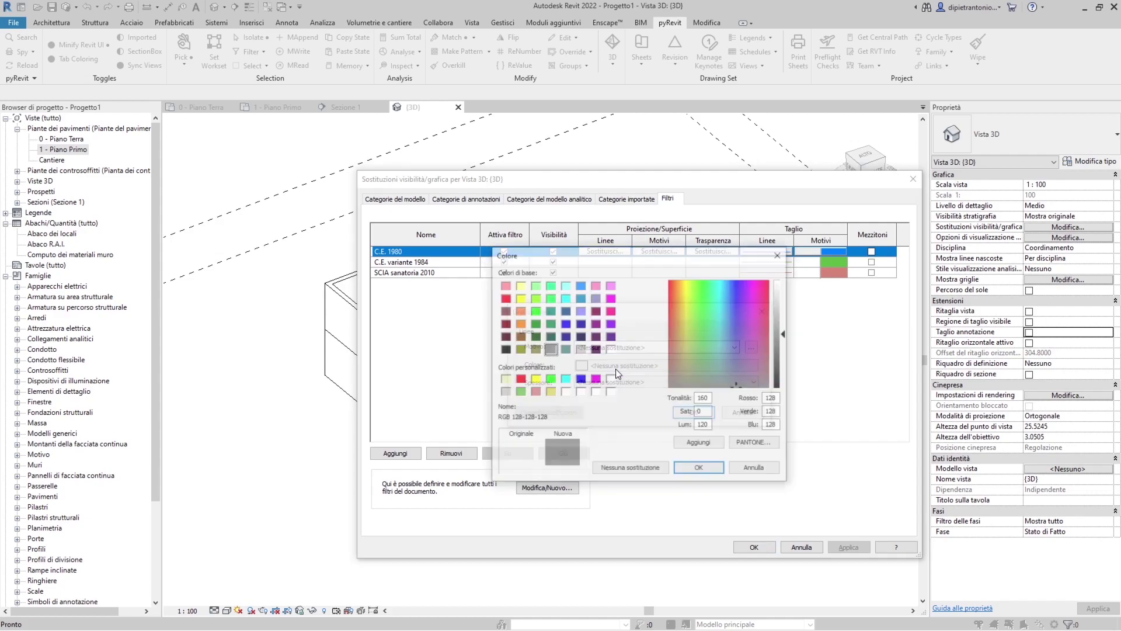
pyautogui.click(580, 285)
pyautogui.click(699, 468)
pyautogui.click(698, 411)
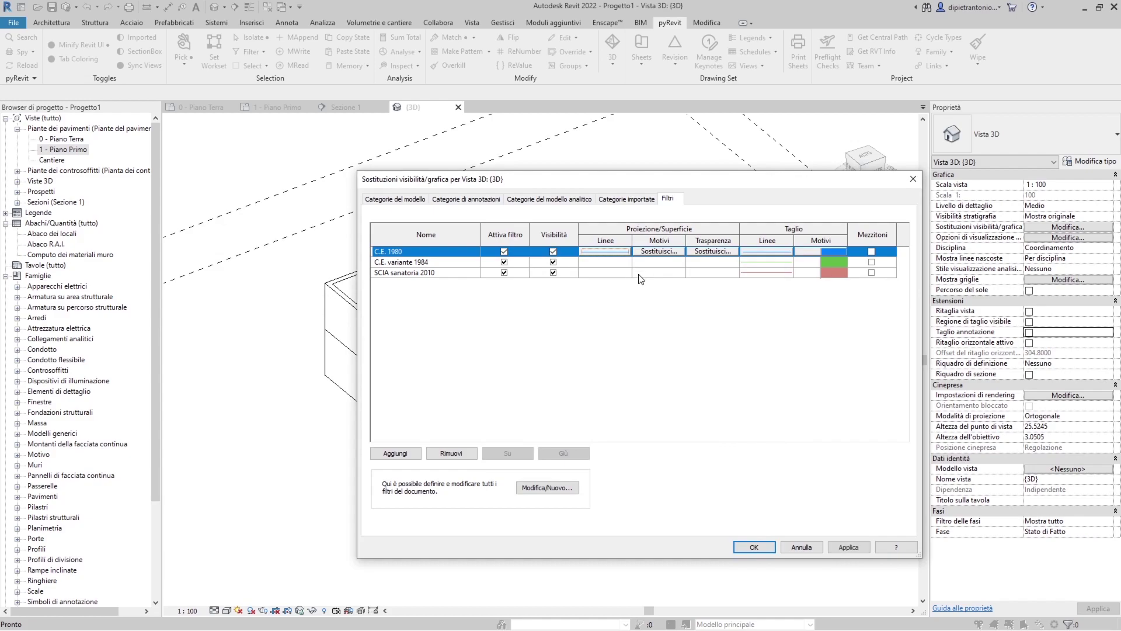
# Colour the C.E. variante 1984 projection lines green.
pyautogui.click(623, 262)
pyautogui.click(620, 366)
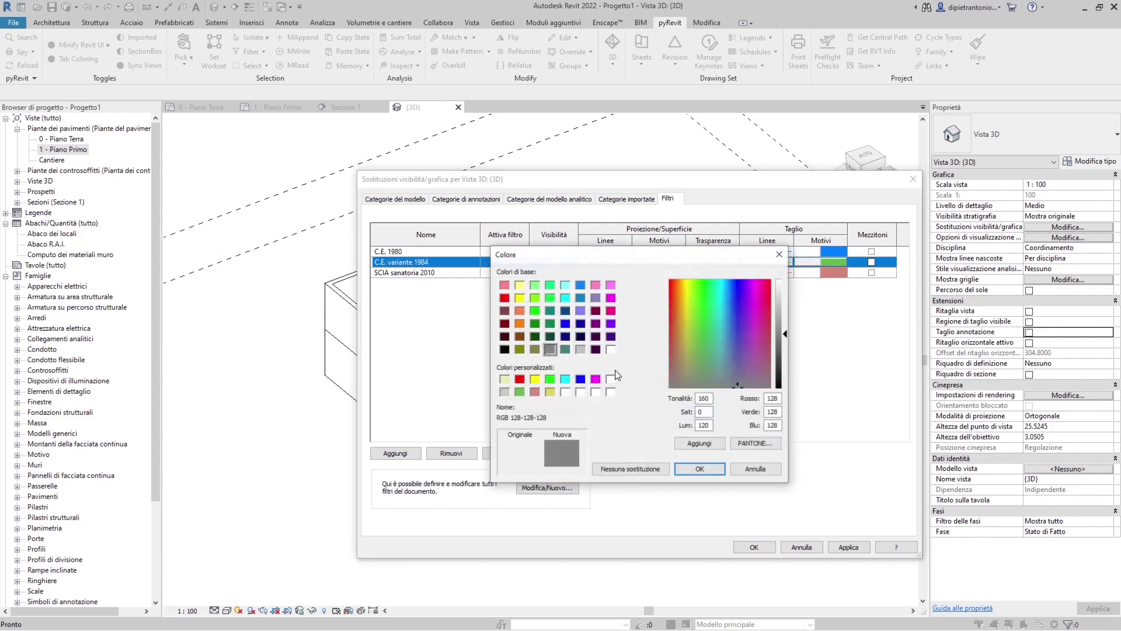
pyautogui.click(519, 392)
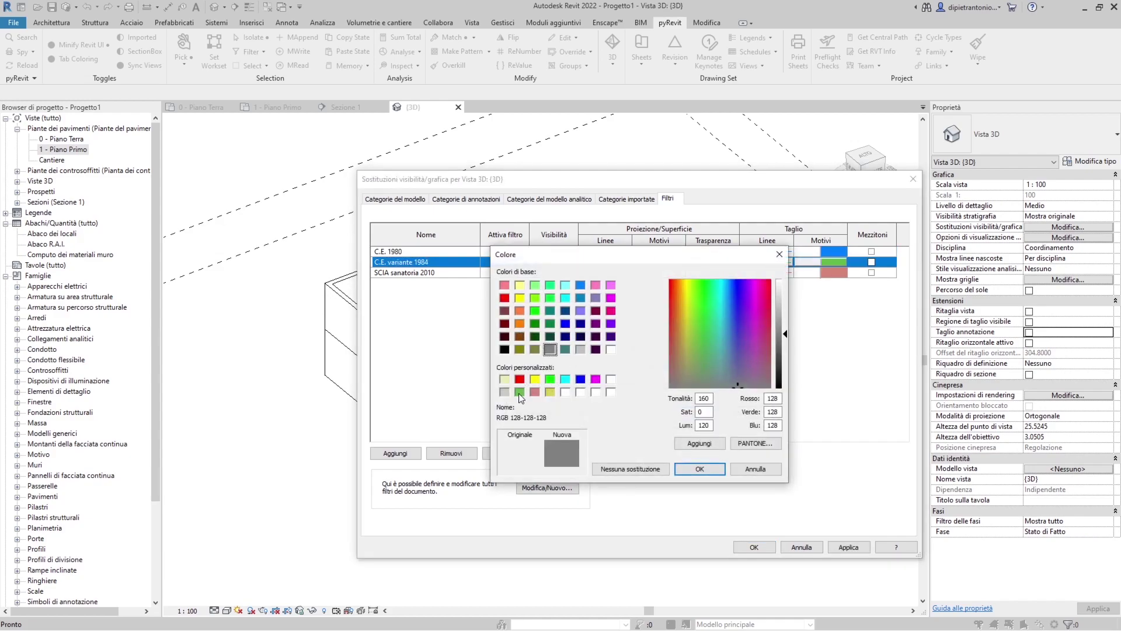
pyautogui.click(695, 468)
pyautogui.click(697, 412)
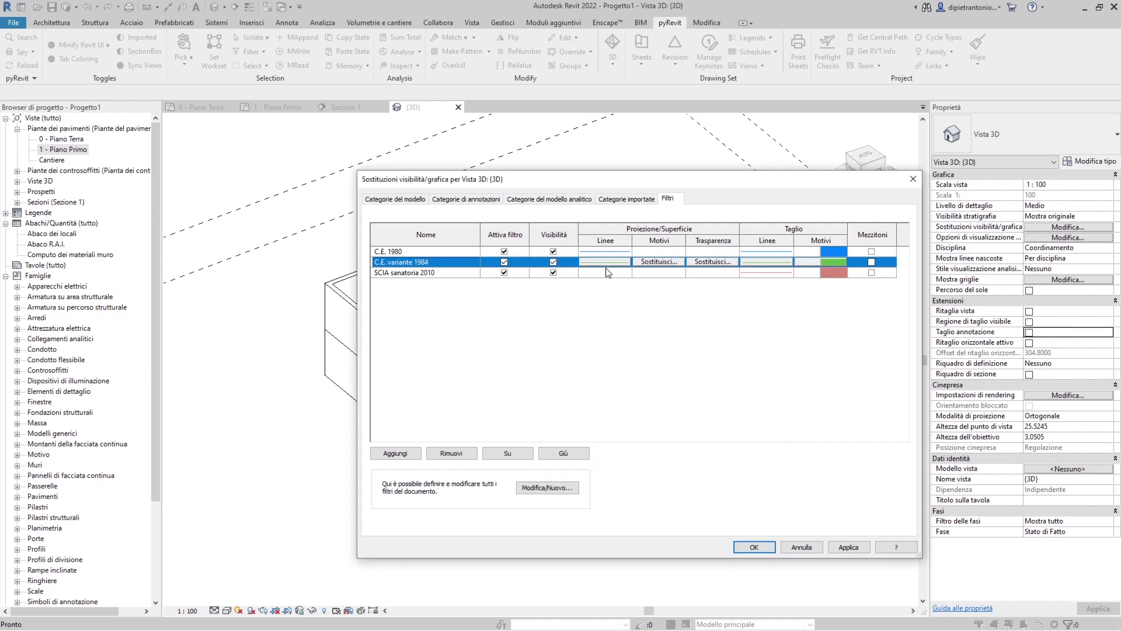
# Colour the SCIA sanatoria 2010 projection lines pink 215-133-121 and apply the overrides.
pyautogui.click(608, 272)
pyautogui.click(601, 366)
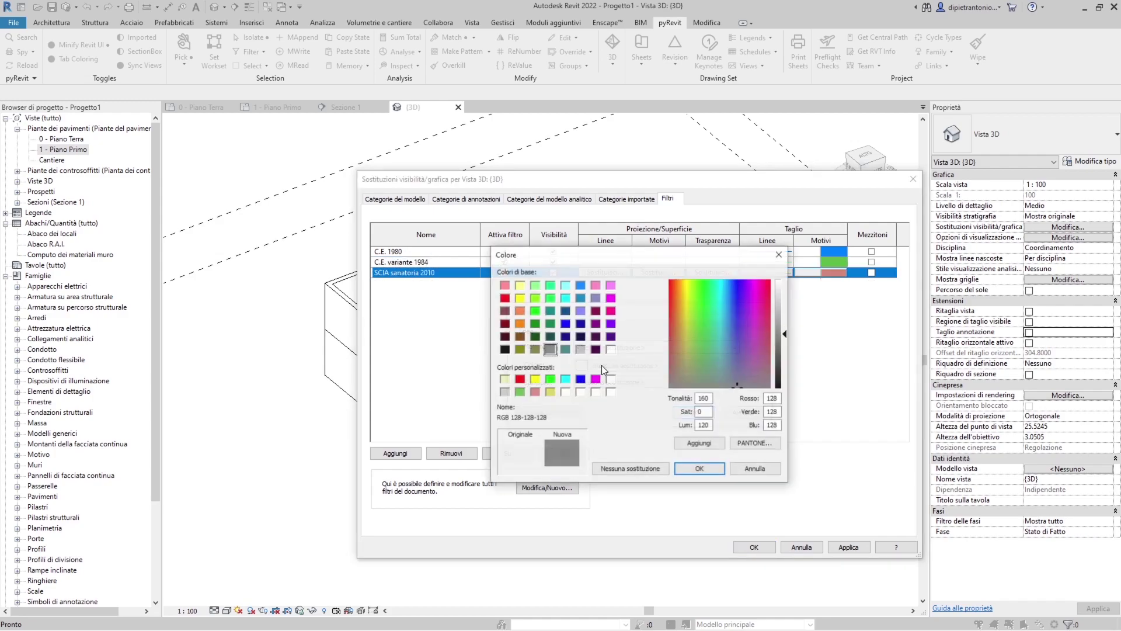
pyautogui.click(534, 391)
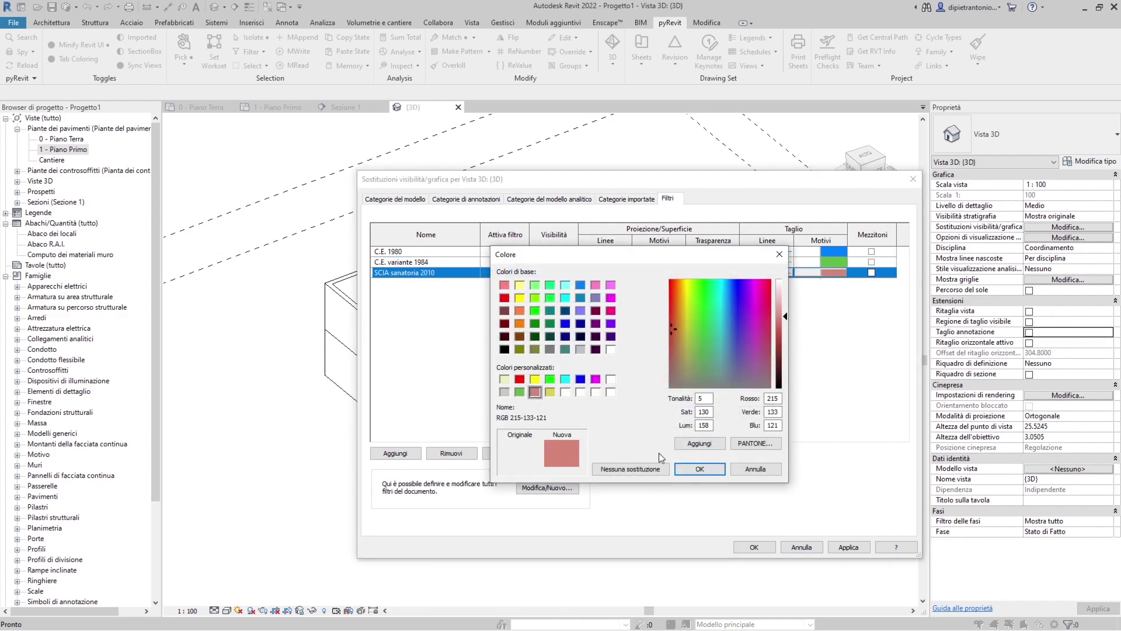
pyautogui.click(706, 471)
pyautogui.click(693, 412)
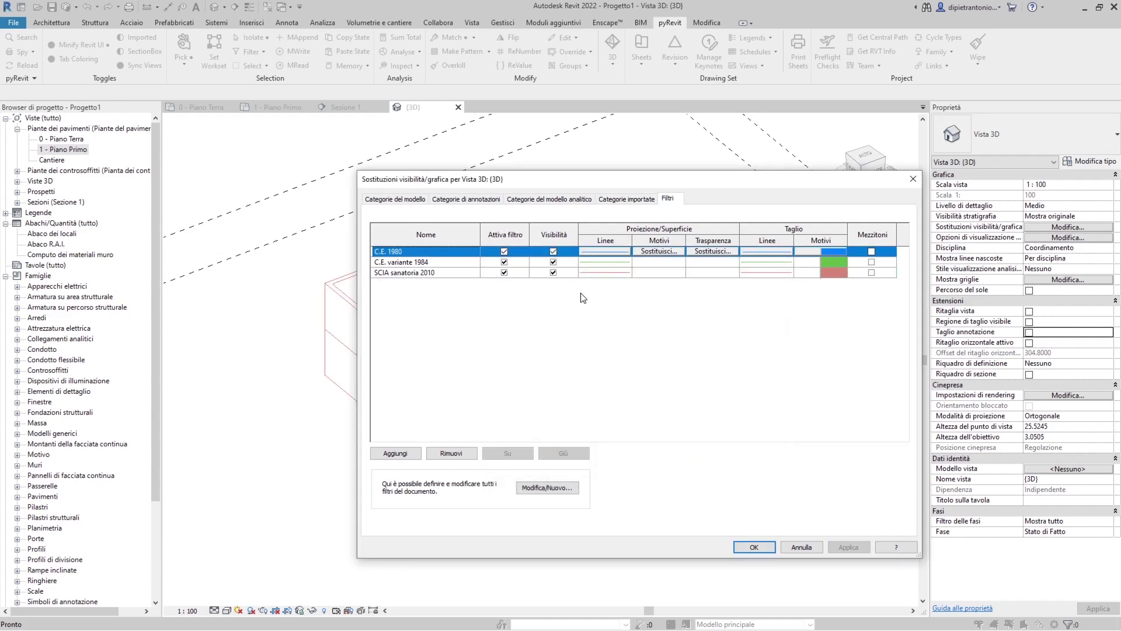
pyautogui.moveTo(568, 187)
pyautogui.mouseDown()
pyautogui.moveTo(779, 223)
pyautogui.moveTo(732, 177)
pyautogui.mouseUp()
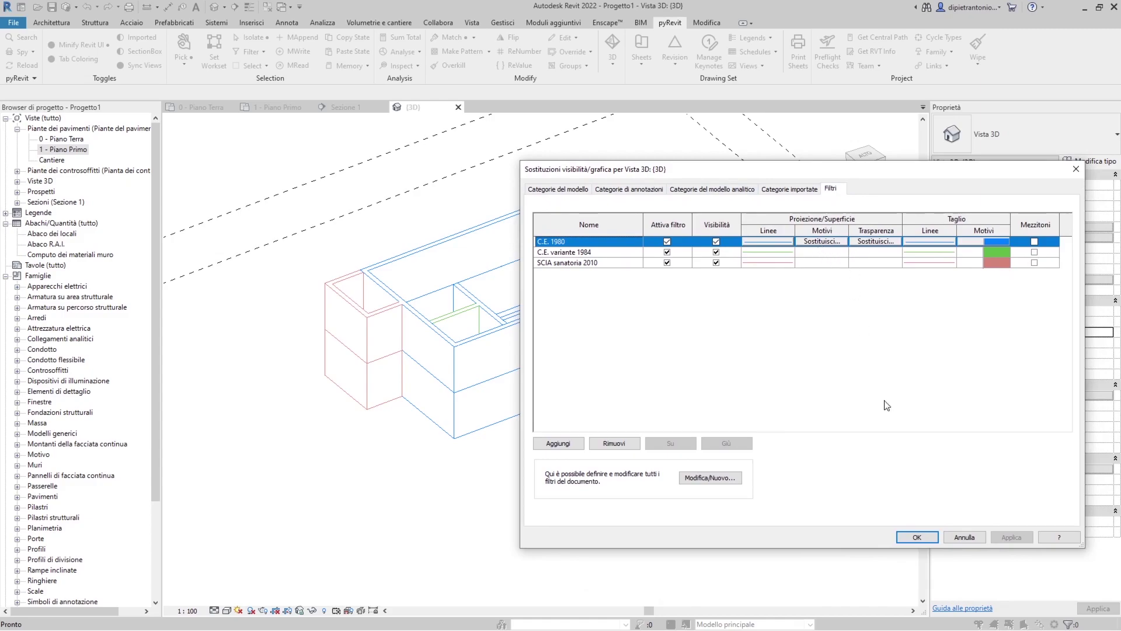
pyautogui.click(916, 536)
pyautogui.keyDown('shift'); pyautogui.moveTo(772, 506); pyautogui.dragTo(629, 501, button='middle'); pyautogui.keyUp('shift')
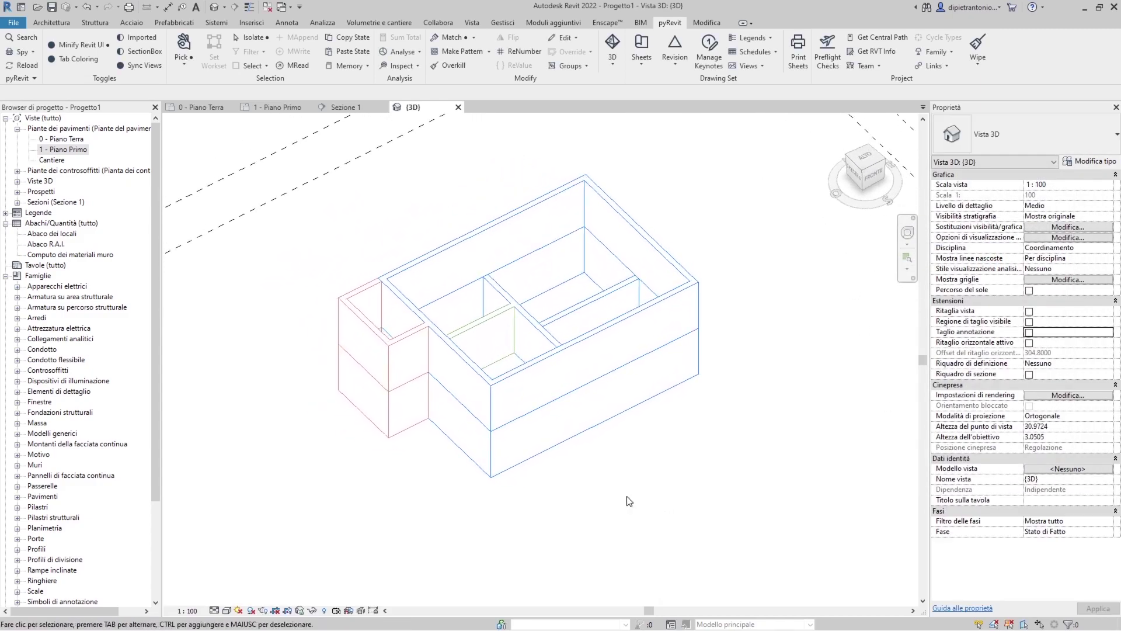